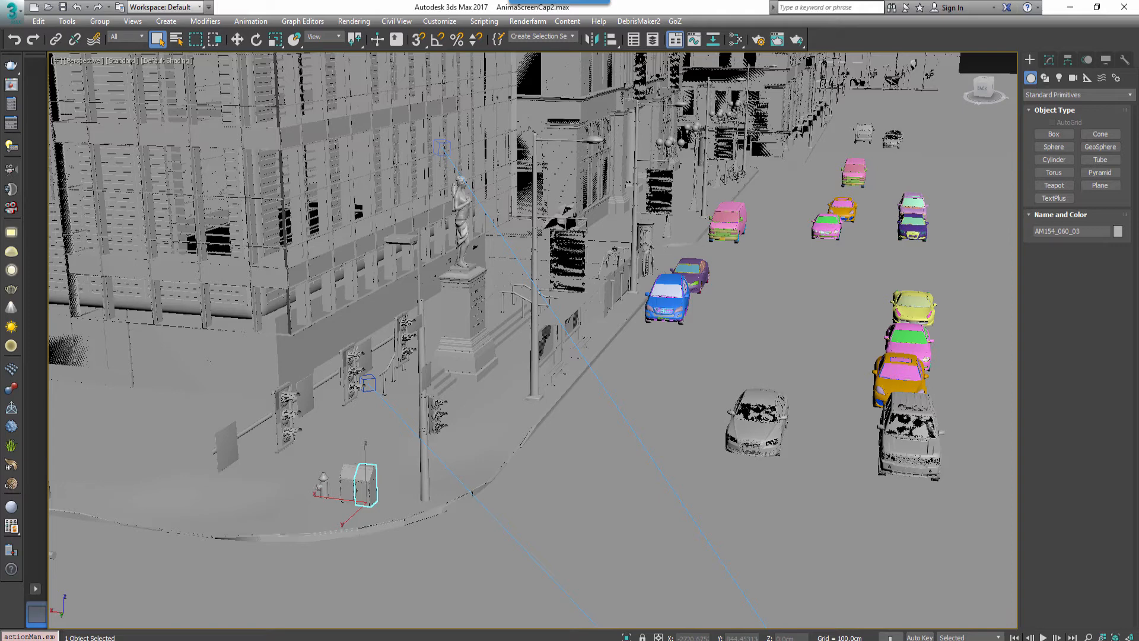
- Select the corner pavement, the kerb surfaces, the building bases and the ornate street lamp farther up the road
{"action": "middle_click_drag", "start_coordinate": [543, 436], "coordinate": [586, 452]}
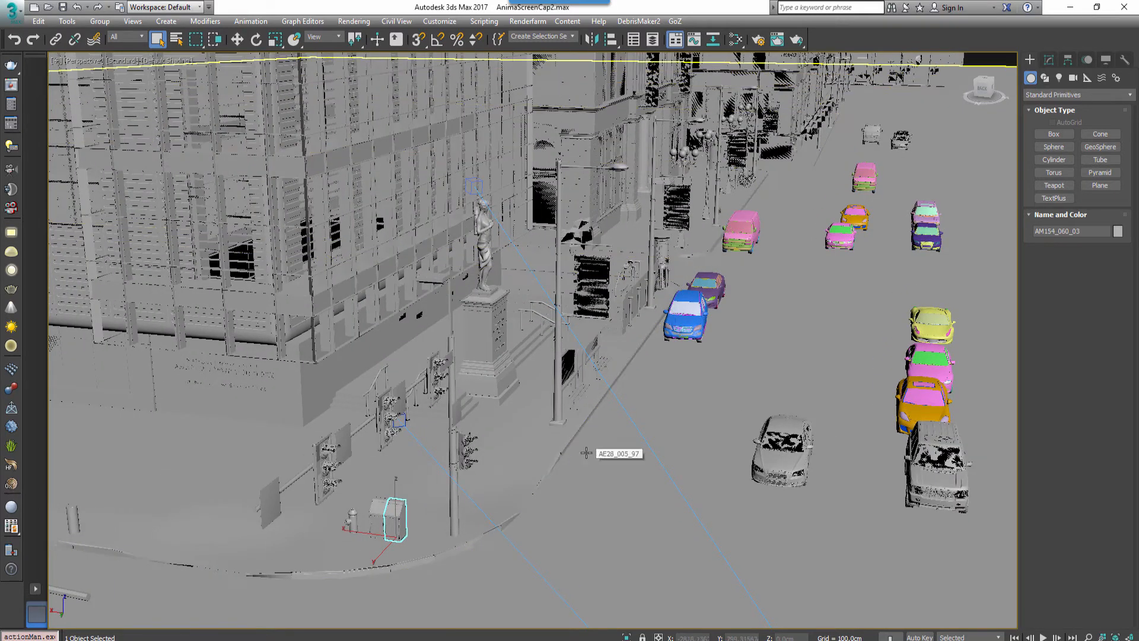
{"action": "left_click", "coordinate": [586, 453]}
{"action": "left_click", "coordinate": [778, 314], "text": "ctrl"}
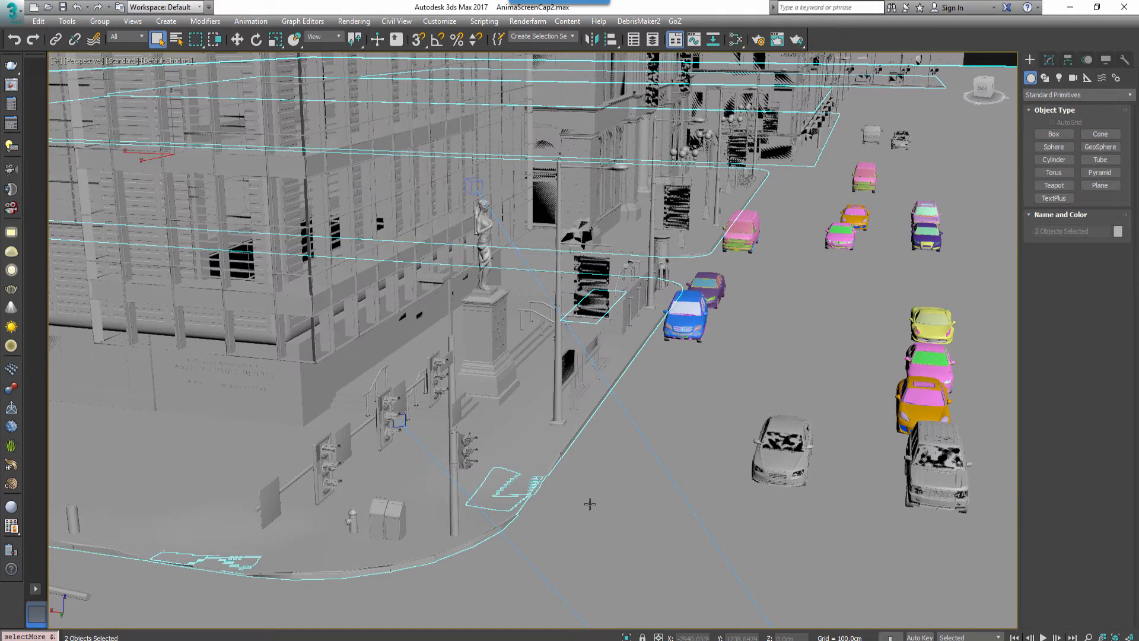
{"action": "middle_click_drag", "start_coordinate": [589, 502], "coordinate": [686, 483], "text": "alt"}
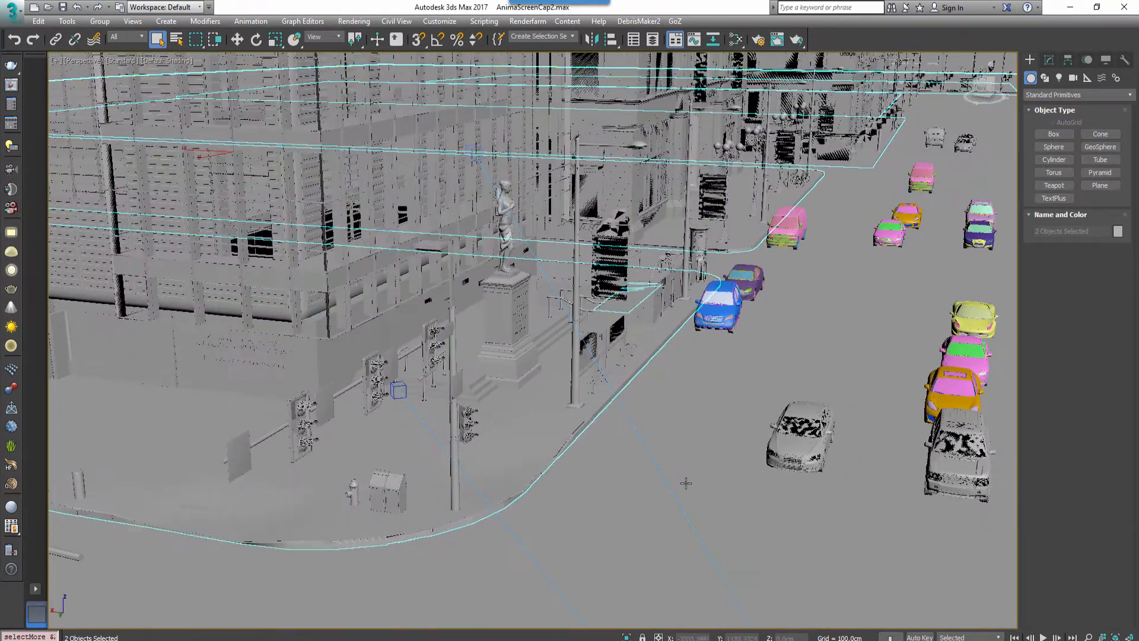
{"action": "left_click", "coordinate": [467, 377], "text": "ctrl"}
{"action": "left_click", "coordinate": [146, 354], "text": "ctrl"}
{"action": "left_click", "coordinate": [614, 188], "text": "ctrl"}
{"action": "left_click", "coordinate": [727, 172], "text": "ctrl"}
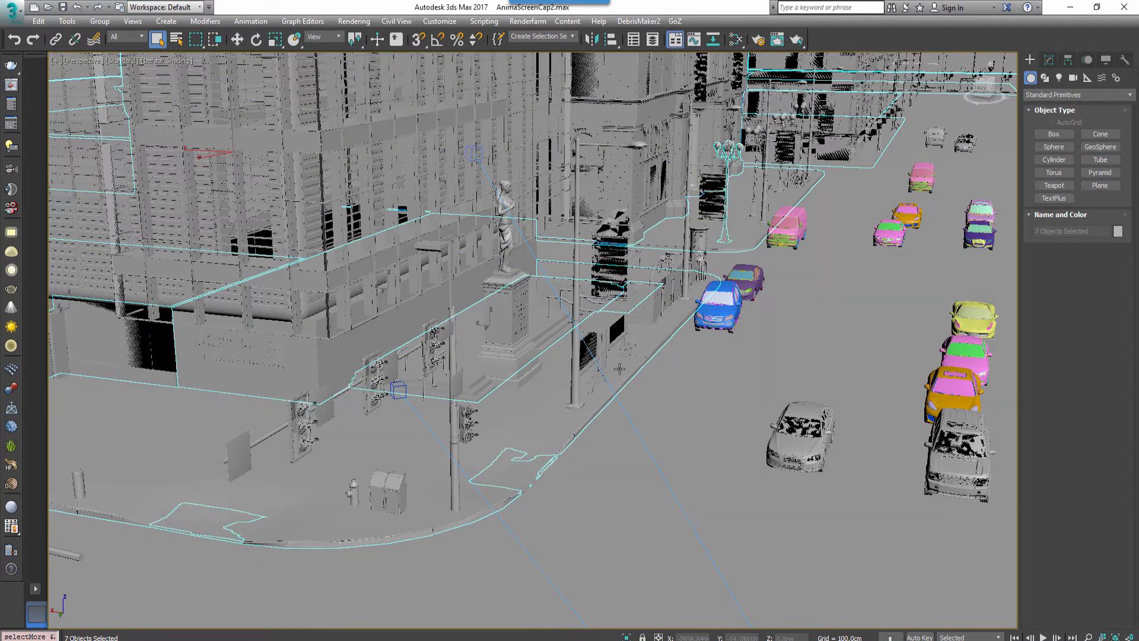
- Add the statue's pedestal, the nearby street lamp and the bus shelter to the selection
{"action": "left_click", "coordinate": [515, 352], "text": "ctrl"}
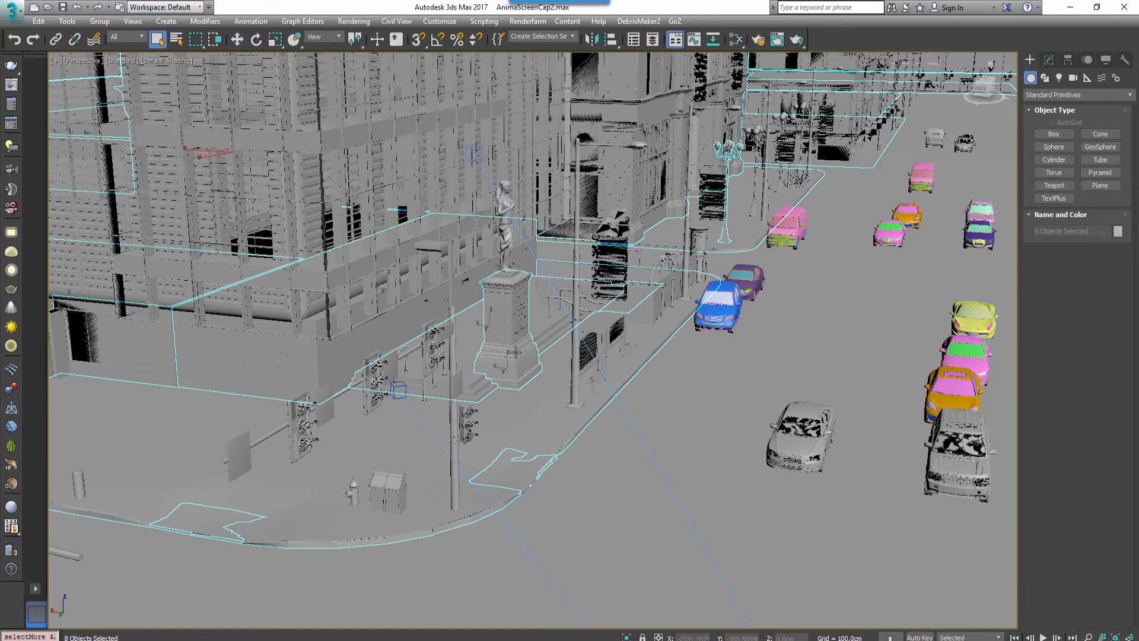
{"action": "left_click", "coordinate": [572, 361], "text": "ctrl"}
{"action": "left_click", "coordinate": [600, 322], "text": "ctrl"}
{"action": "middle_click_drag", "start_coordinate": [659, 358], "coordinate": [558, 324], "text": "alt"}
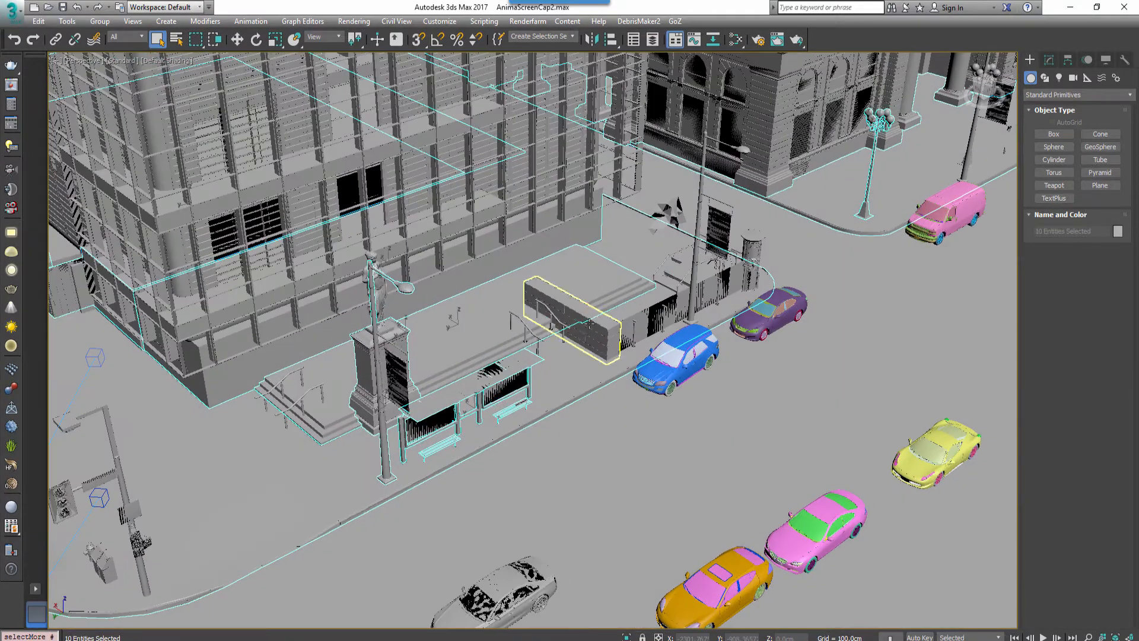
- Add the handrails on both flights of steps beside the statue to the selection
{"action": "left_click", "coordinate": [554, 326], "text": "ctrl"}
{"action": "left_click", "coordinate": [526, 332], "text": "ctrl"}
{"action": "middle_click_drag", "start_coordinate": [307, 387], "coordinate": [389, 395]}
{"action": "left_click", "coordinate": [376, 387], "text": "ctrl"}
{"action": "left_click", "coordinate": [387, 410], "text": "ctrl"}
{"action": "middle_click_drag", "start_coordinate": [359, 460], "coordinate": [420, 441]}
- Add the post box, the fire hydrant and the traffic light pole on the street corner to the selection
{"action": "left_click", "coordinate": [291, 555], "text": "ctrl"}
{"action": "left_click", "coordinate": [275, 547], "text": "ctrl"}
{"action": "left_click", "coordinate": [269, 543], "text": "ctrl"}
{"action": "left_click", "coordinate": [322, 553], "text": "ctrl"}
- Add the row of bollards along the kerb and the small kiosk beside the building to the selection
{"action": "middle_click_drag", "start_coordinate": [216, 435], "coordinate": [223, 444]}
{"action": "left_click", "coordinate": [113, 467], "text": "ctrl"}
{"action": "left_click", "coordinate": [101, 457], "text": "ctrl"}
{"action": "left_click", "coordinate": [85, 442], "text": "ctrl"}
{"action": "left_click", "coordinate": [72, 425], "text": "ctrl"}
{"action": "left_click", "coordinate": [195, 288], "text": "ctrl"}
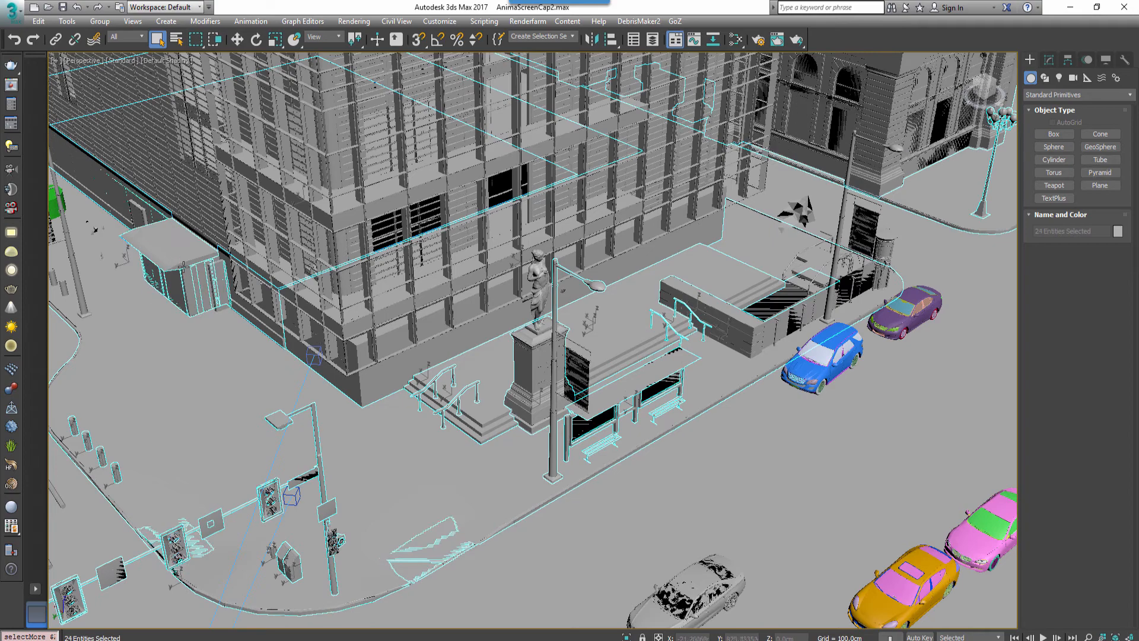
- Export only the selected objects as an FBX file using the Autodesk Media & Entertainment preset
{"action": "middle_click_drag", "start_coordinate": [806, 242], "coordinate": [617, 341]}
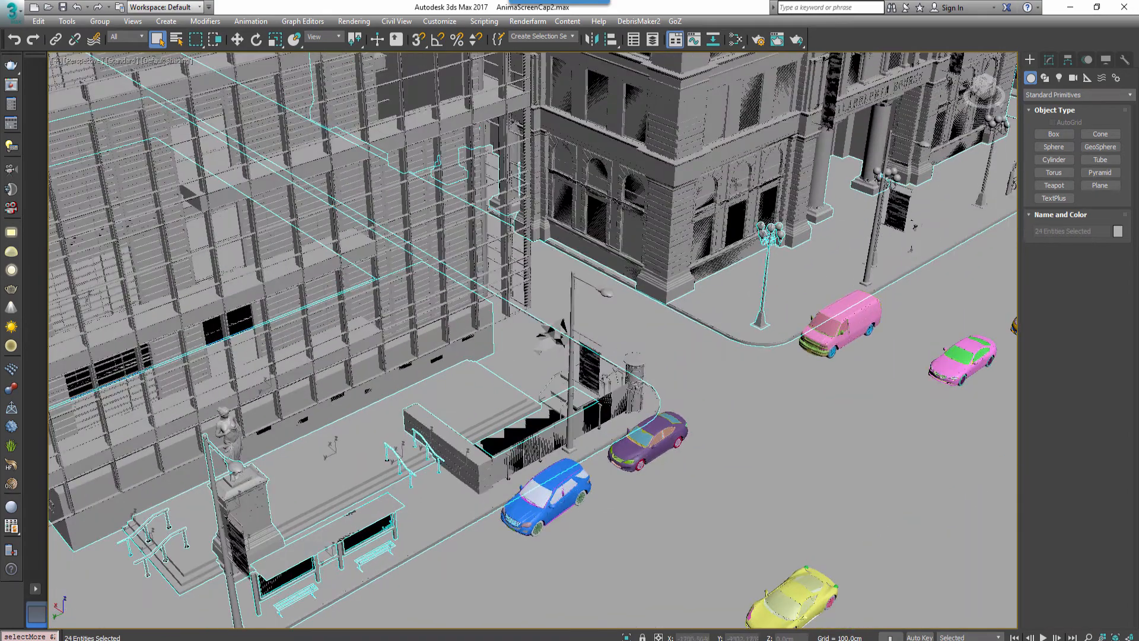
{"action": "middle_click_drag", "start_coordinate": [409, 610], "coordinate": [666, 447]}
{"action": "mouse_move", "coordinate": [473, 449]}
{"action": "middle_mouse_down"}
{"action": "mouse_move", "coordinate": [519, 433]}
{"action": "mouse_move", "coordinate": [473, 459]}
{"action": "middle_mouse_up"}
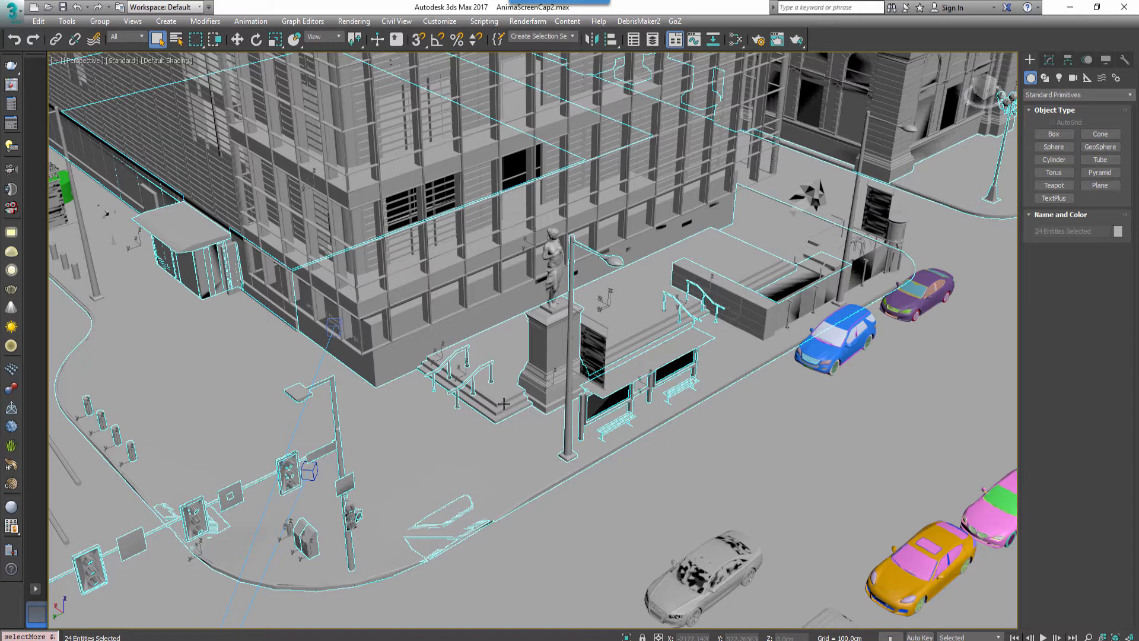
{"action": "left_click", "coordinate": [12, 12]}
{"action": "mouse_move", "coordinate": [45, 244]}
{"action": "left_click", "coordinate": [148, 95]}
{"action": "left_click", "coordinate": [261, 116]}
{"action": "left_click", "coordinate": [753, 475]}
{"action": "left_click", "coordinate": [617, 382]}
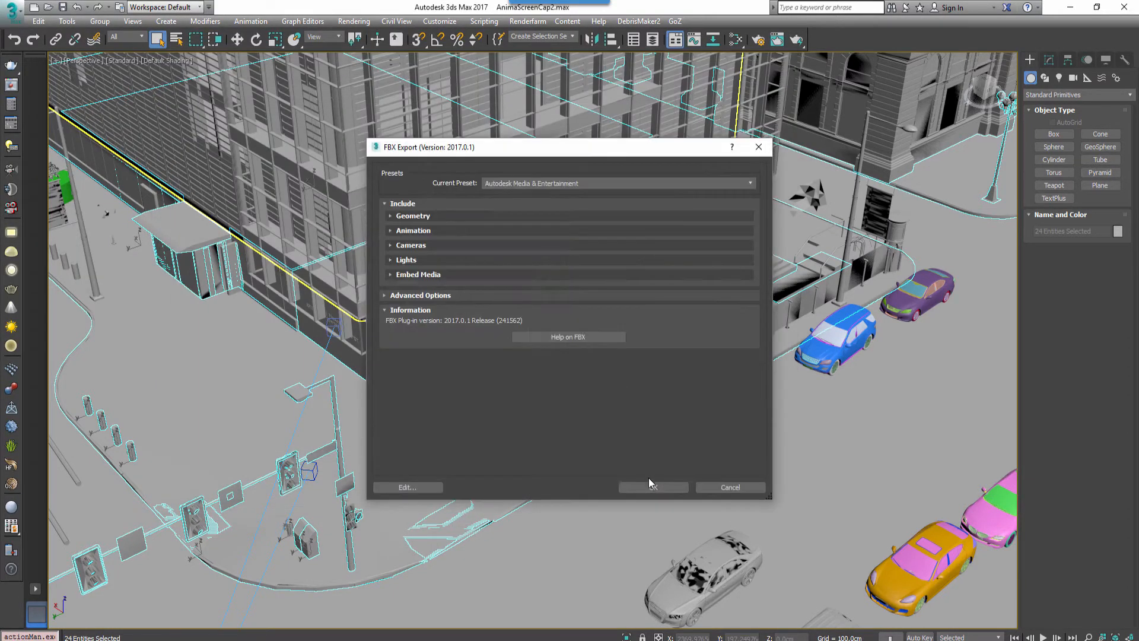
{"action": "left_click", "coordinate": [650, 484]}
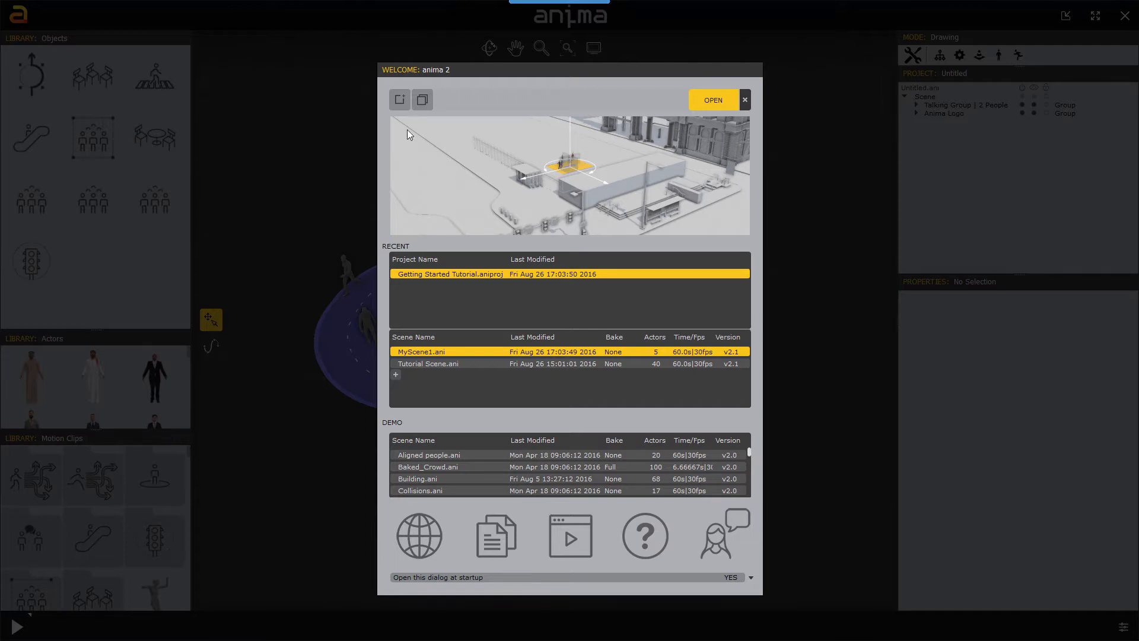
- Switch to anima and create a new project named Quickstart with its units set to Centimeters
{"action": "left_click", "coordinate": [400, 99]}
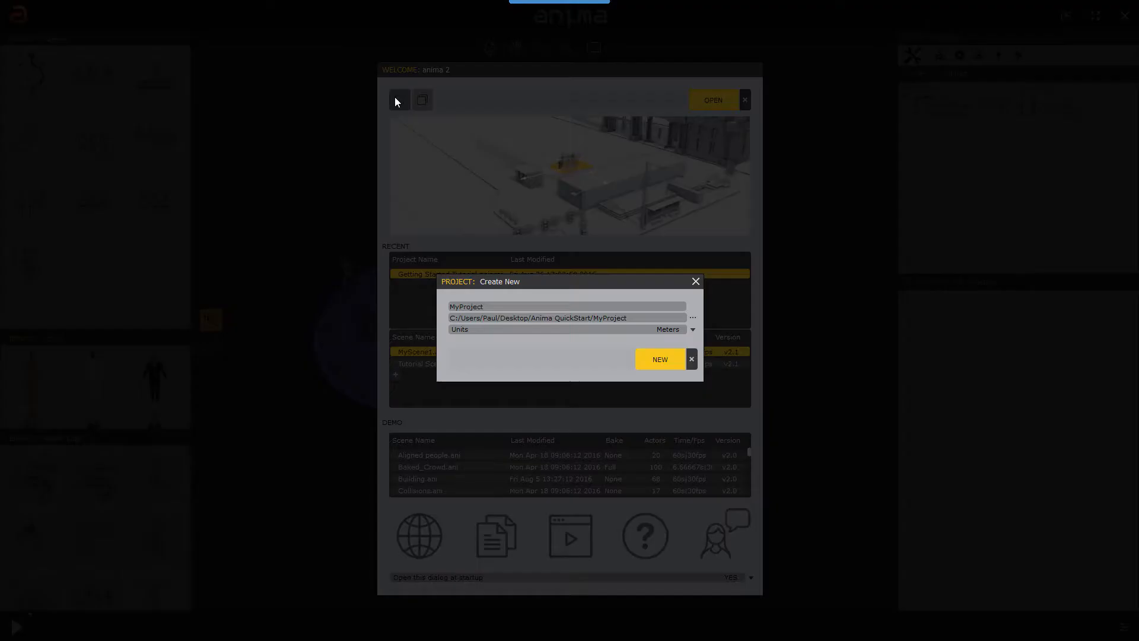
{"action": "left_click", "coordinate": [531, 307]}
{"action": "type", "text": "Quiccstartk"}
{"action": "left_click", "coordinate": [693, 330]}
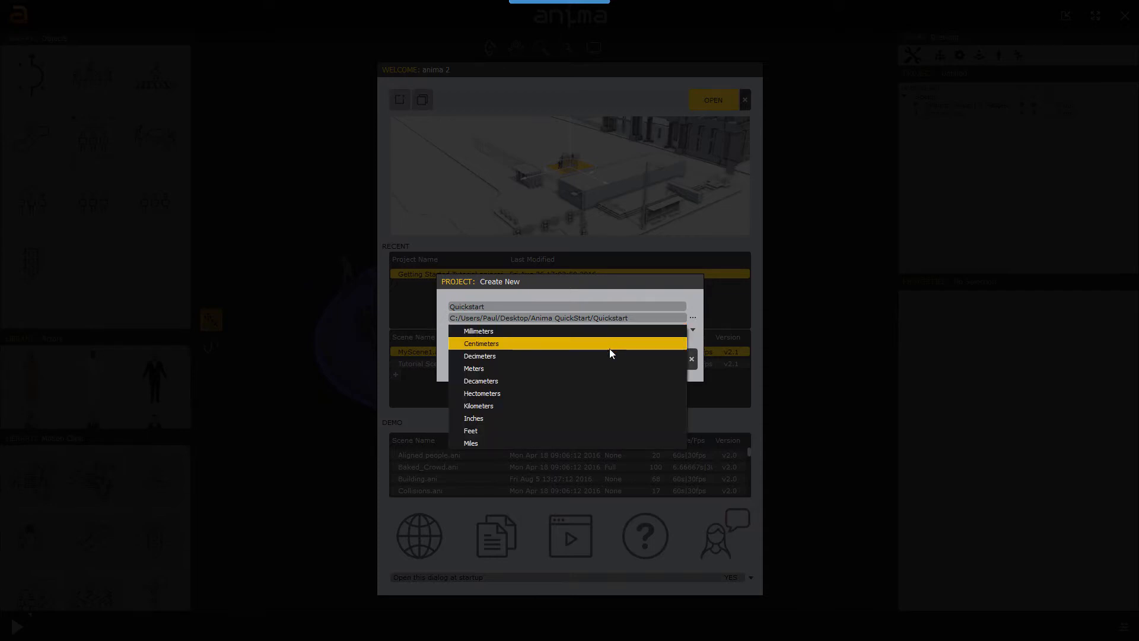
{"action": "left_click", "coordinate": [569, 347]}
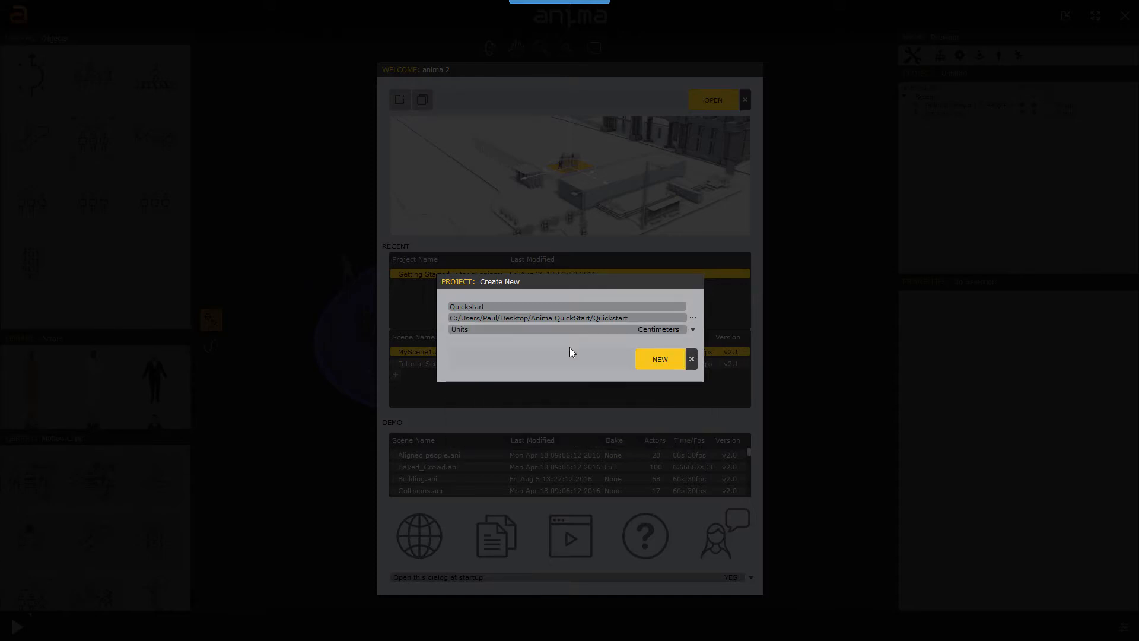
{"action": "left_click", "coordinate": [650, 360]}
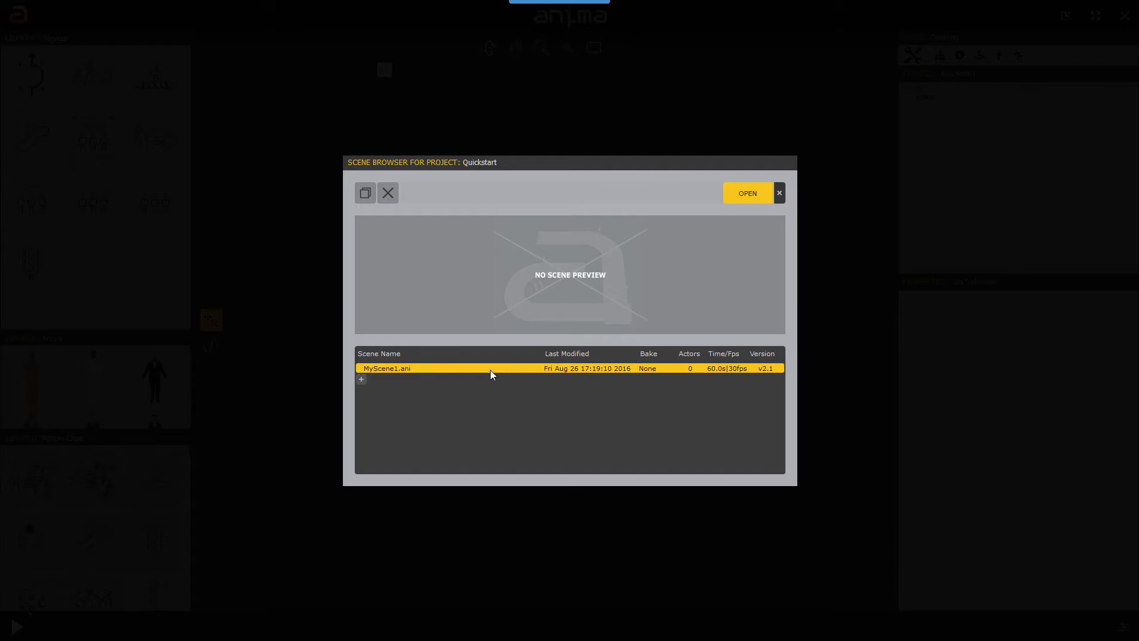
- Add a new scene named Quickstart to the project and open it
{"action": "left_click", "coordinate": [361, 380]}
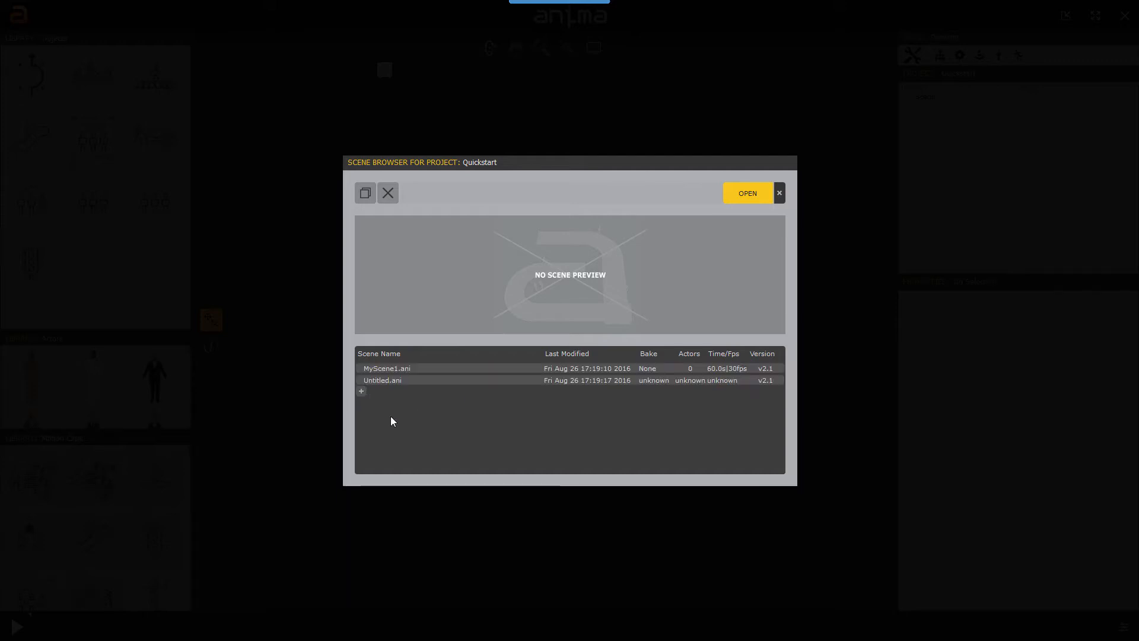
{"action": "left_click", "coordinate": [395, 381]}
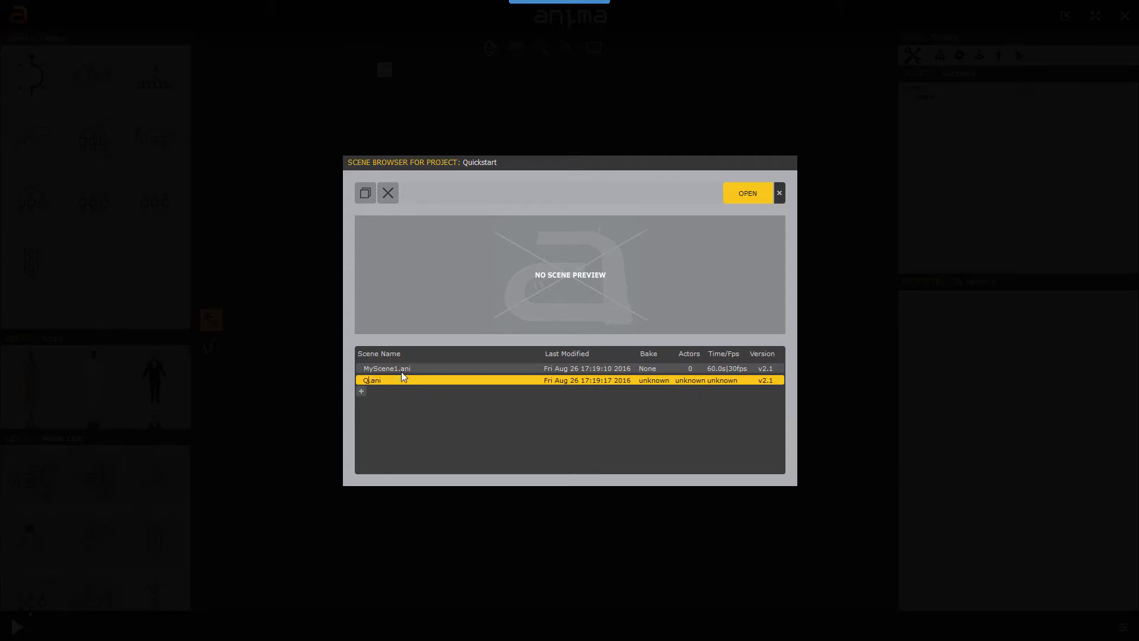
{"action": "type", "text": "Quickstart"}
{"action": "key", "text": "Return"}
{"action": "left_click", "coordinate": [739, 191]}
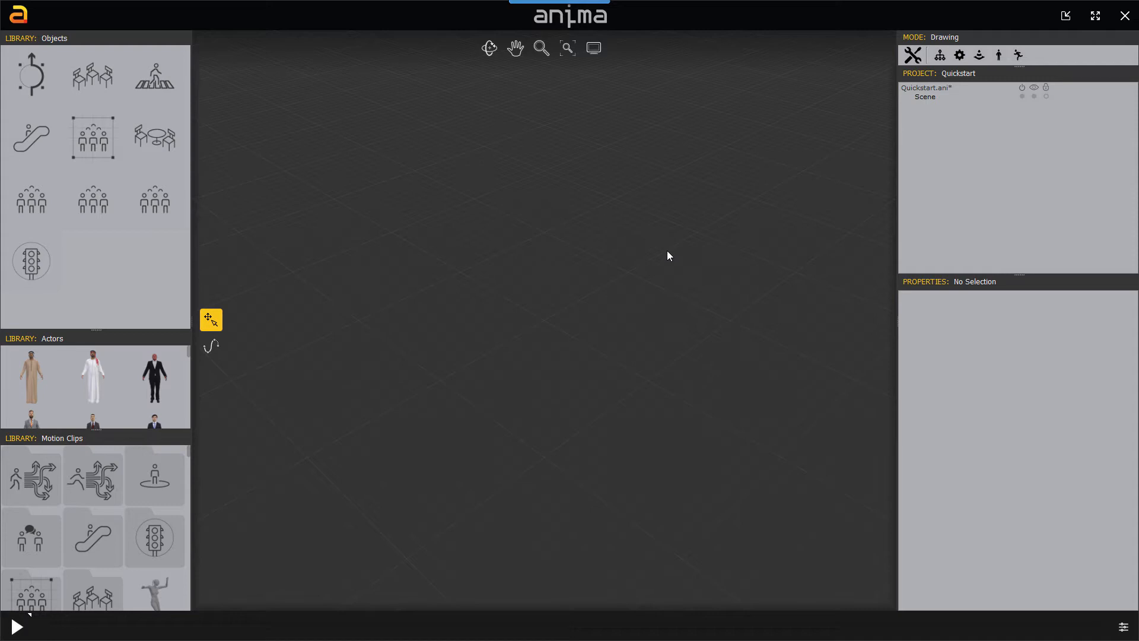
- Import Walkingsurface.FBX as the background model with its units set to Centimeters
{"action": "left_click", "coordinate": [28, 21]}
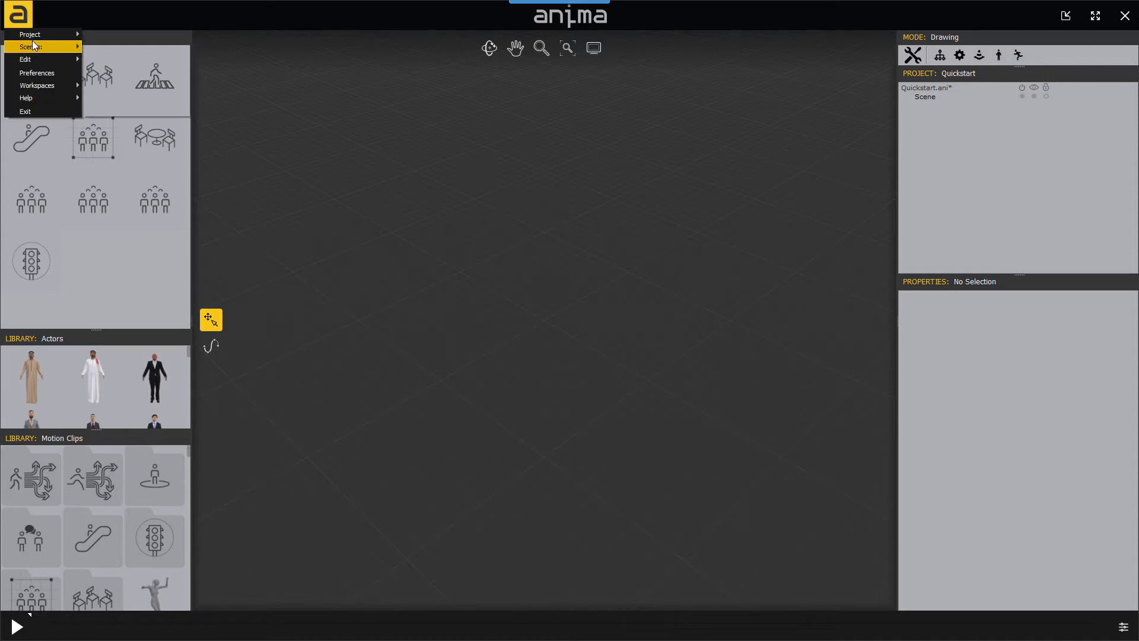
{"action": "mouse_move", "coordinate": [32, 42]}
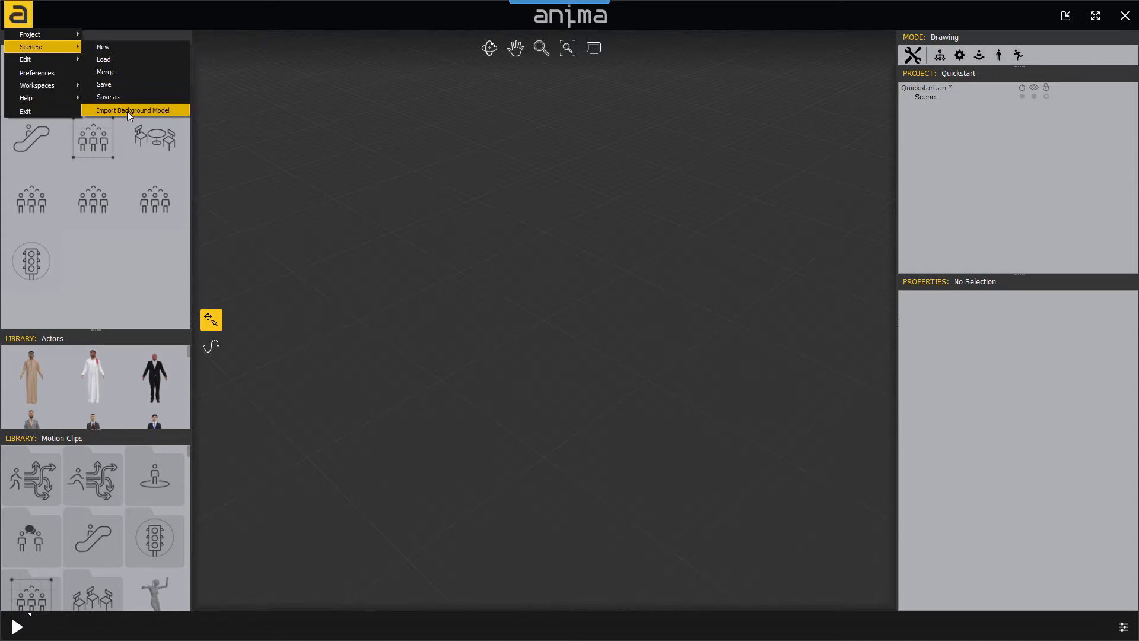
{"action": "right_click", "coordinate": [649, 192]}
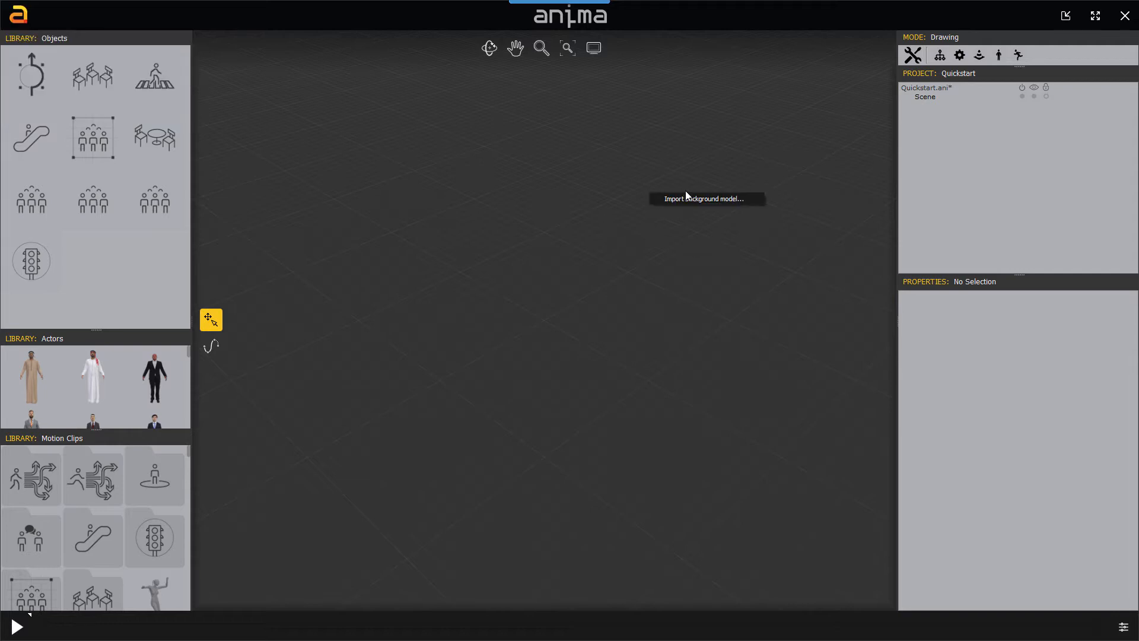
{"action": "left_click", "coordinate": [715, 200]}
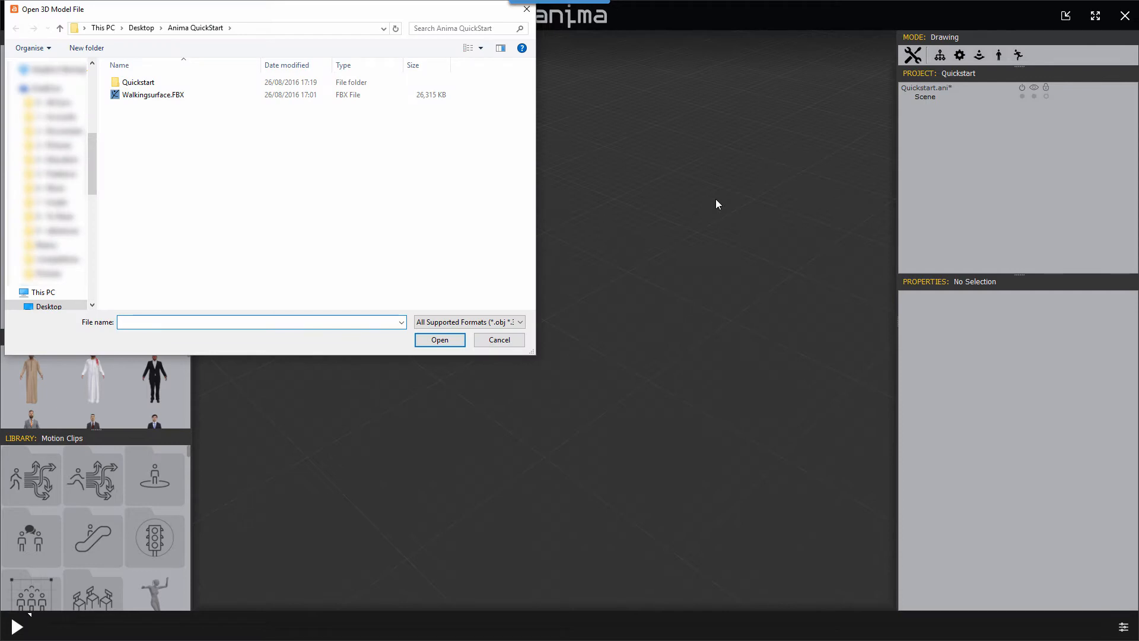
{"action": "left_click", "coordinate": [163, 102]}
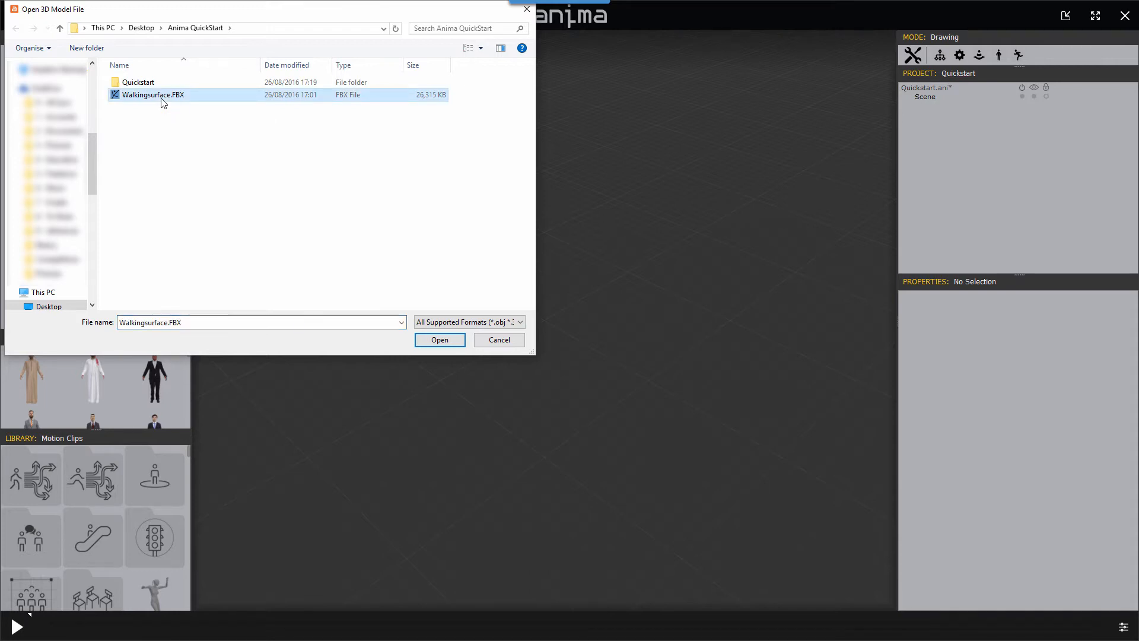
{"action": "left_click", "coordinate": [440, 339]}
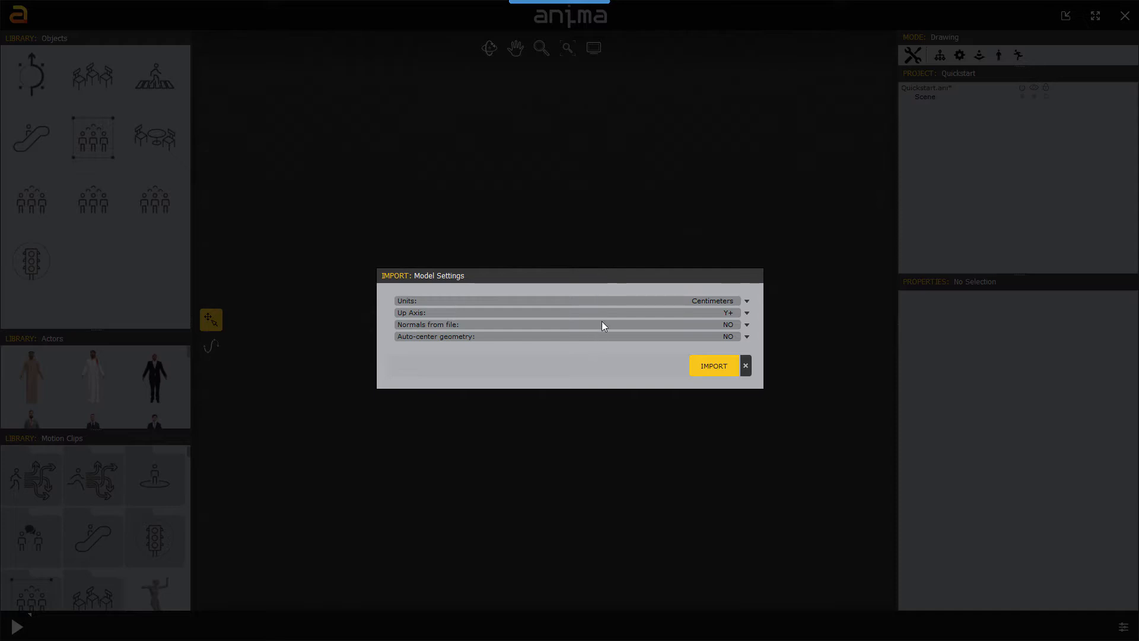
{"action": "left_click", "coordinate": [746, 302]}
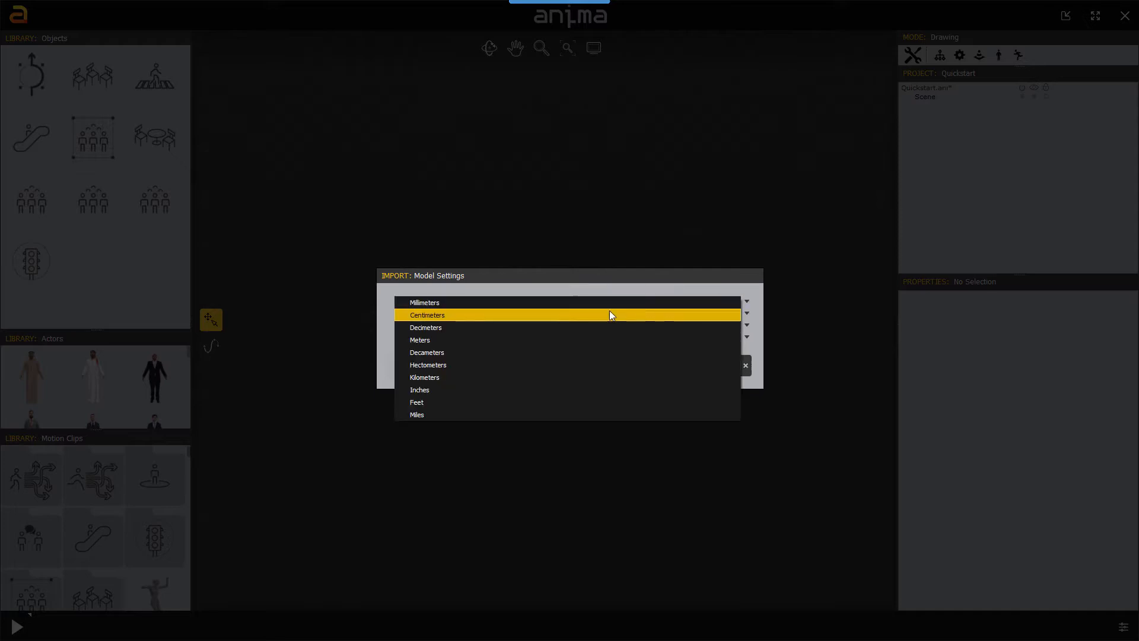
{"action": "left_click", "coordinate": [553, 315]}
{"action": "left_click", "coordinate": [714, 366]}
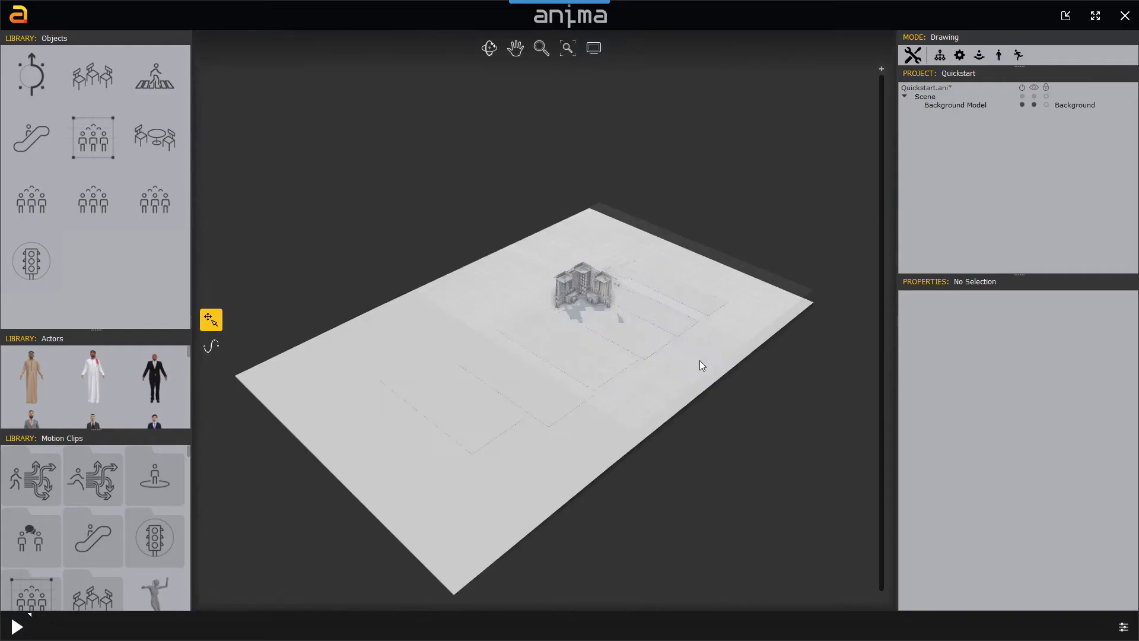
- Lower the background model's height cut through the building's upper floors and add a height point there
{"action": "left_click", "coordinate": [566, 48]}
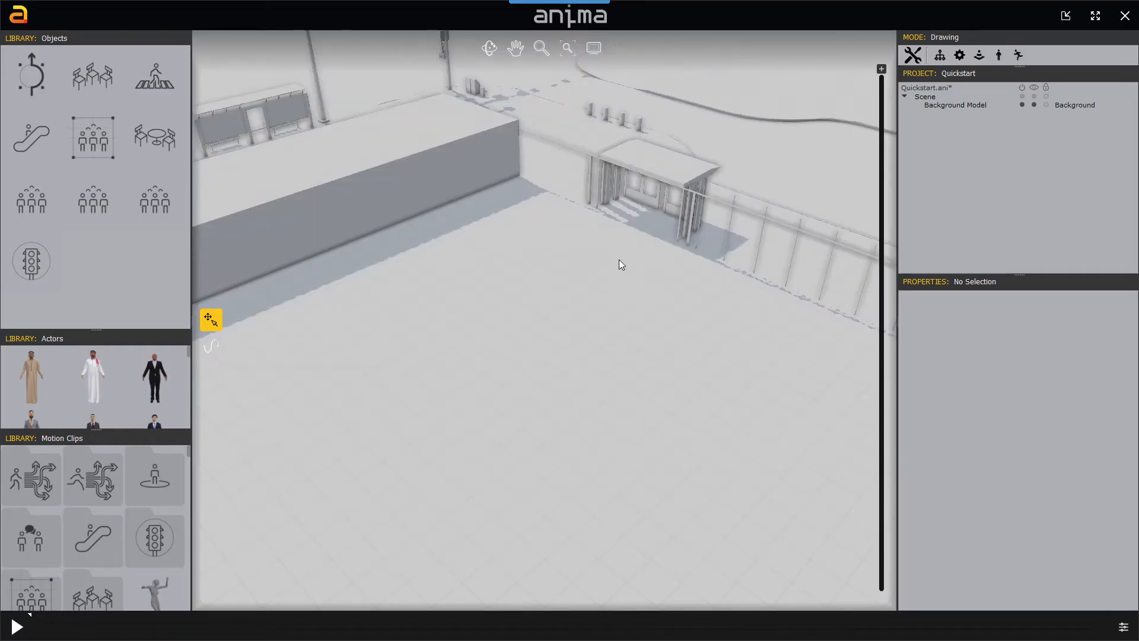
{"action": "scroll", "coordinate": [618, 261], "scroll_direction": "down", "scroll_amount": 2}
{"action": "middle_click_drag", "start_coordinate": [618, 262], "coordinate": [309, 255]}
{"action": "scroll", "coordinate": [544, 303], "scroll_direction": "down", "scroll_amount": 3}
{"action": "middle_click_drag", "start_coordinate": [457, 313], "coordinate": [234, 154]}
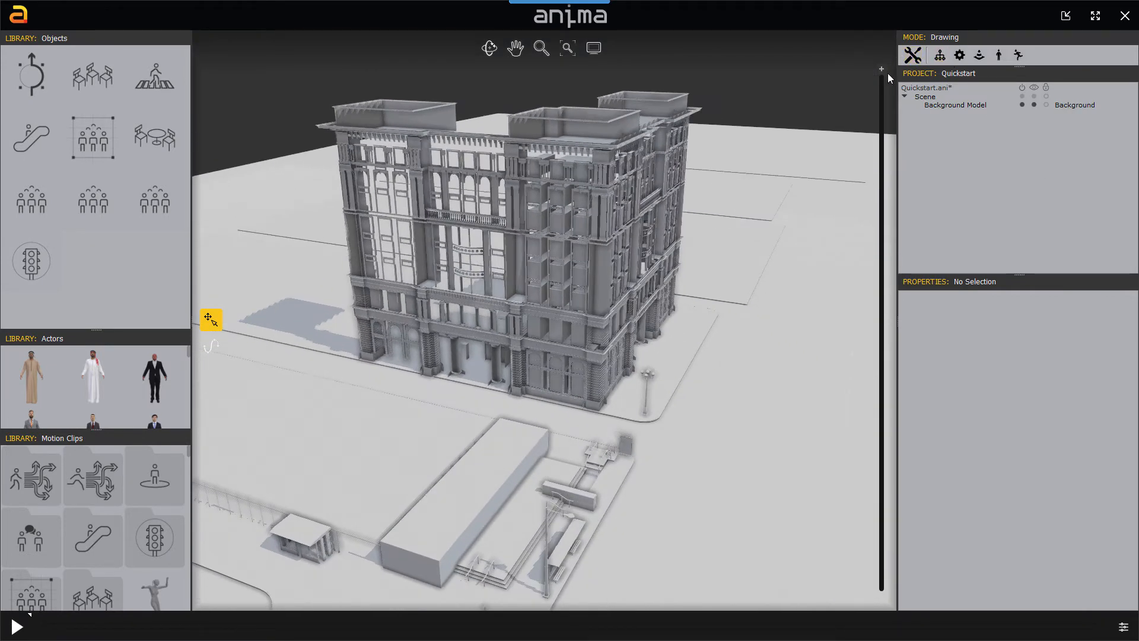
{"action": "left_click_drag", "start_coordinate": [880, 84], "coordinate": [857, 227]}
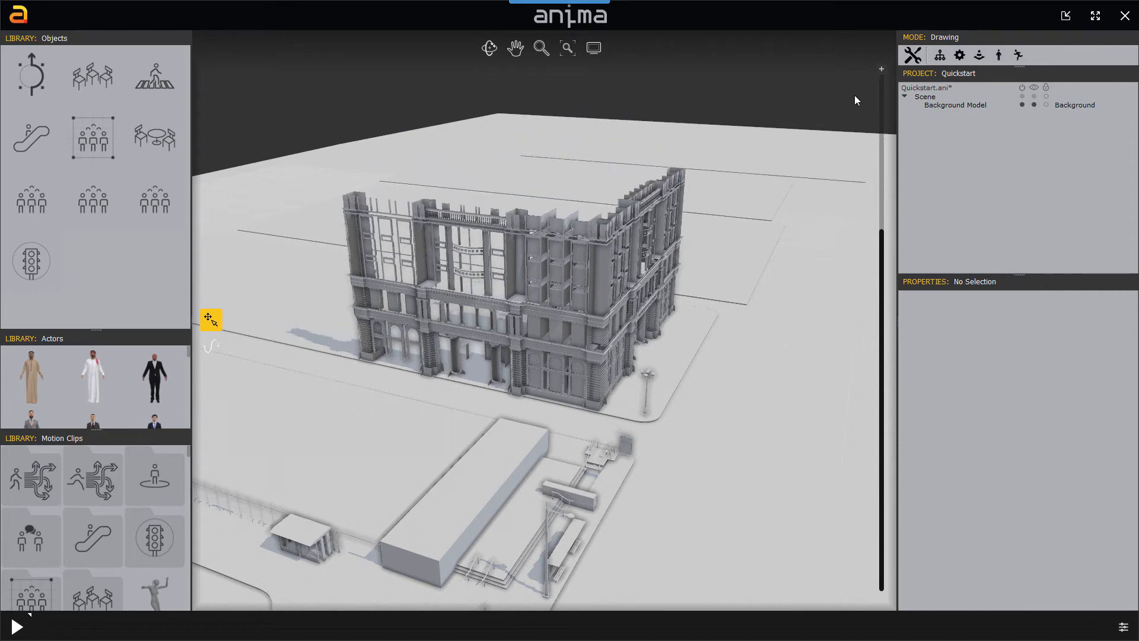
{"action": "left_click", "coordinate": [882, 70]}
- Add two more height points farther down, one at a height of about 15.5 and one just above the ground floor
{"action": "left_click_drag", "start_coordinate": [882, 236], "coordinate": [885, 363]}
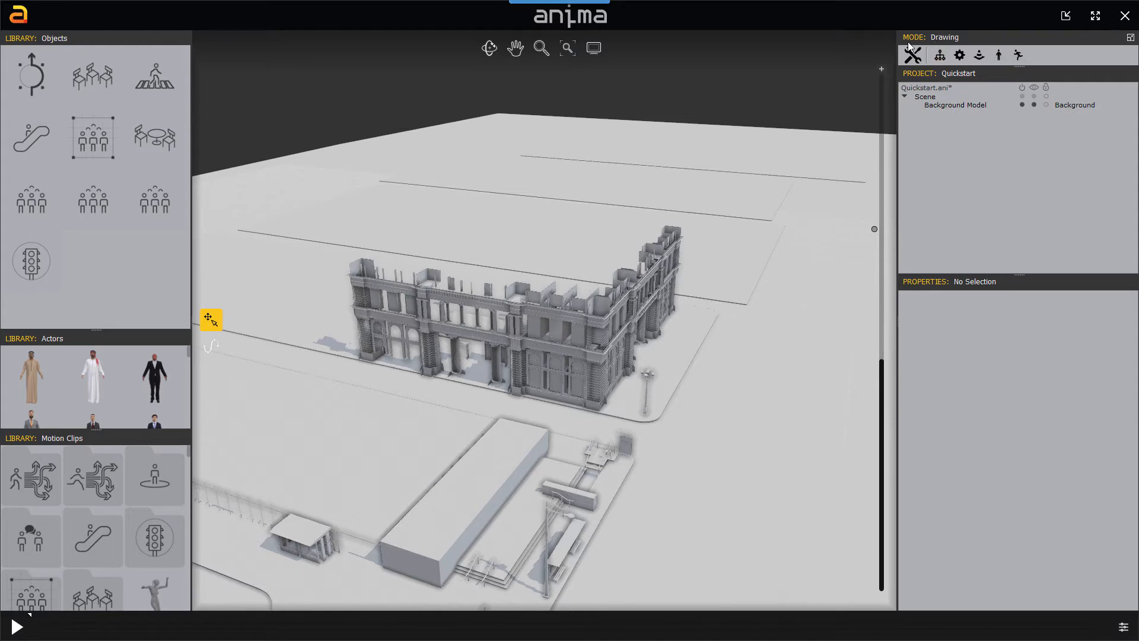
{"action": "double_click", "coordinate": [882, 362]}
{"action": "left_click_drag", "start_coordinate": [882, 363], "coordinate": [884, 433]}
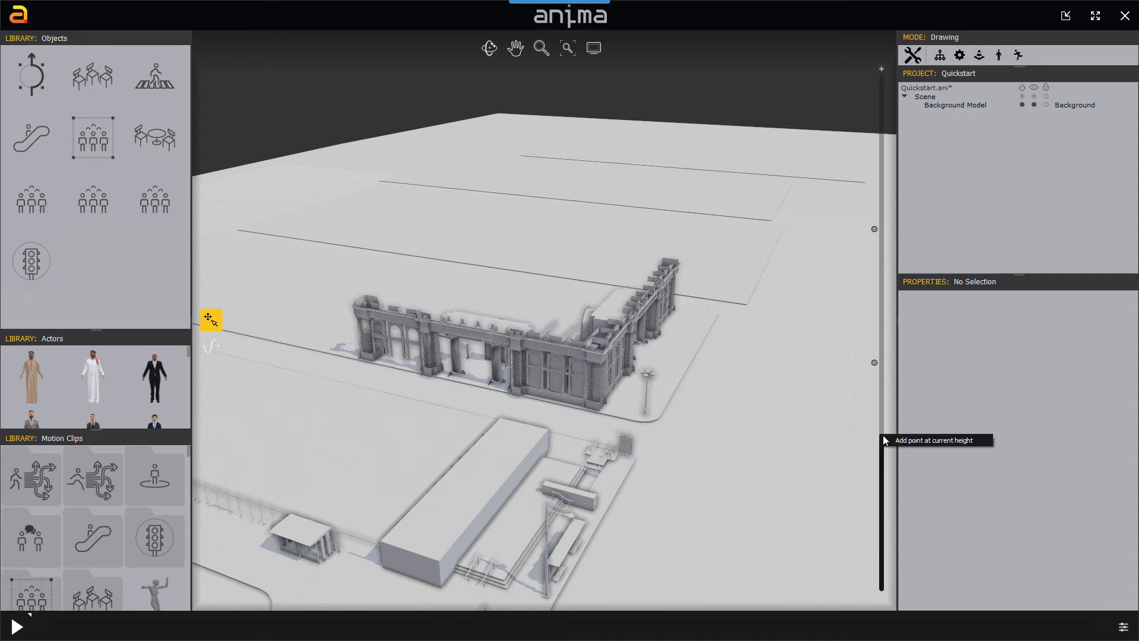
{"action": "left_click", "coordinate": [967, 445]}
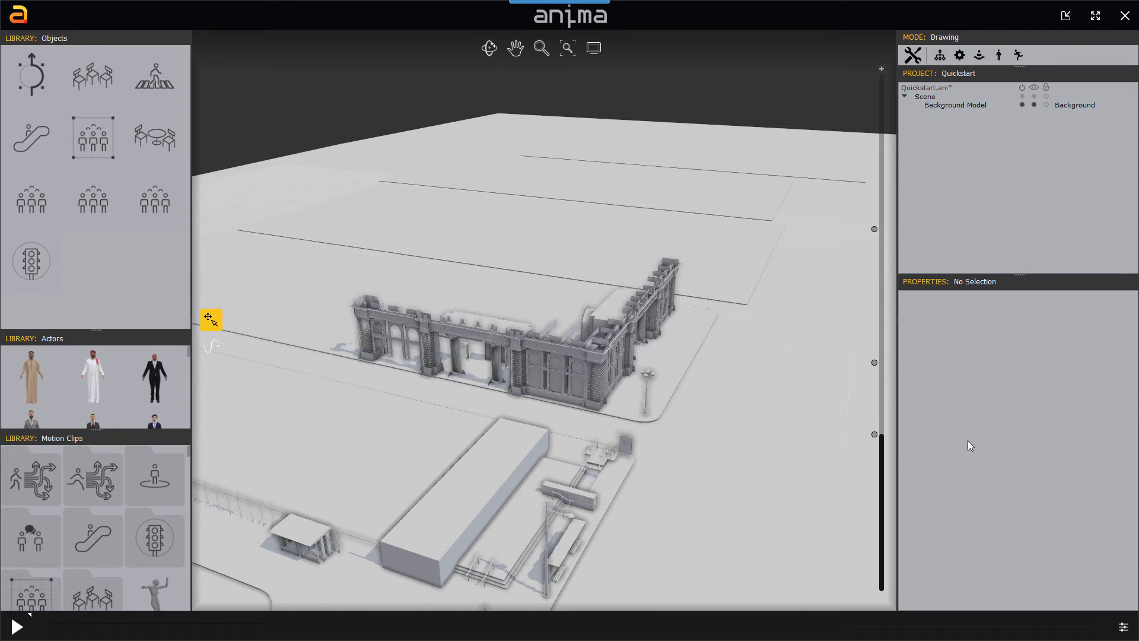
- Rename the middle height point to "asdasdas"
{"action": "right_click", "coordinate": [875, 364]}
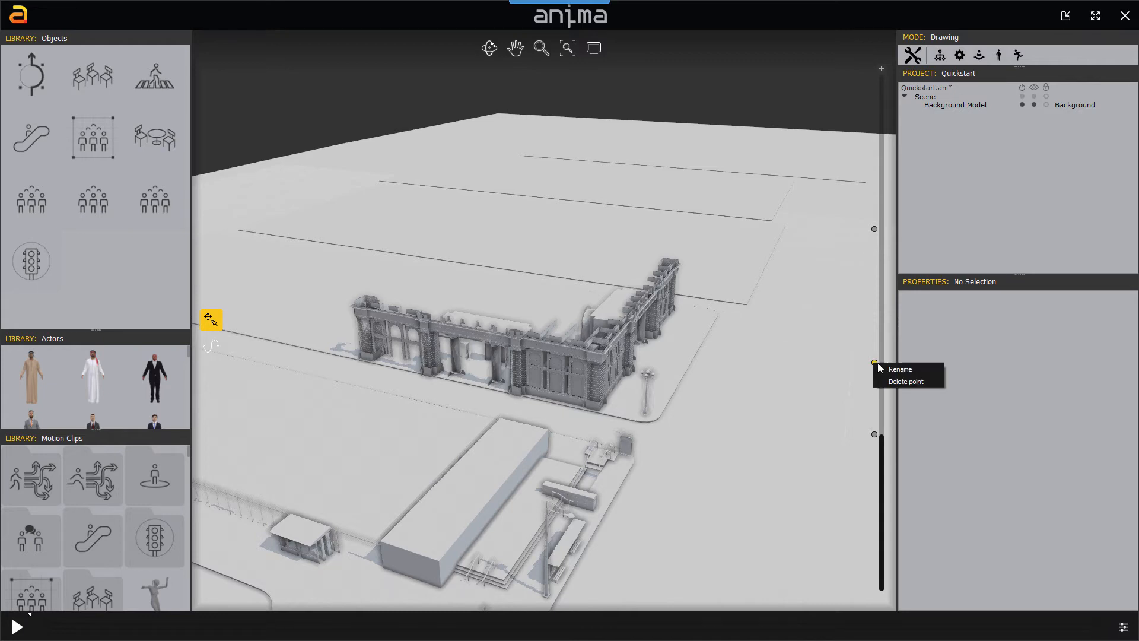
{"action": "left_click", "coordinate": [901, 370]}
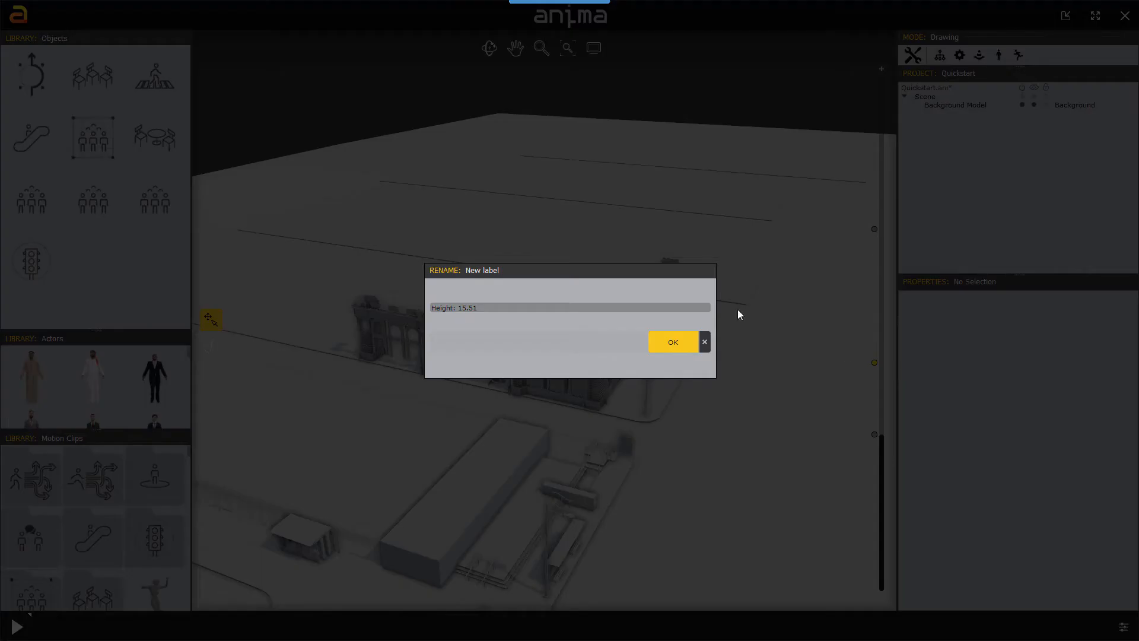
{"action": "triple_click", "coordinate": [672, 308]}
{"action": "type", "text": "asdasdas"}
{"action": "left_click", "coordinate": [682, 343]}
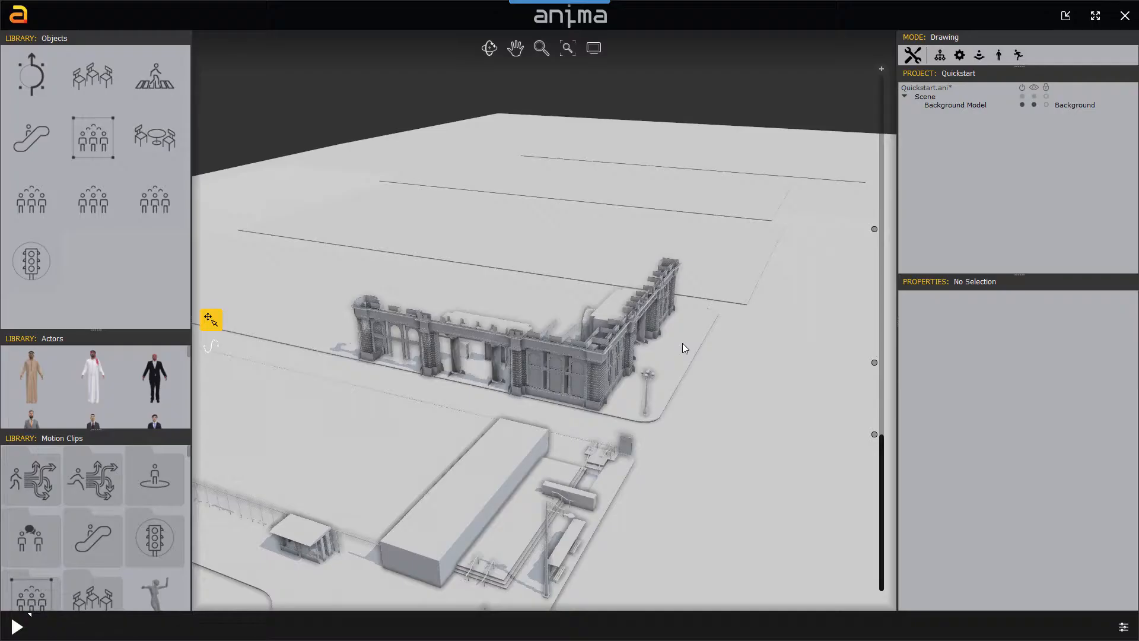
- Switch the view between the three height points, and raise the height cut back above the whole building
{"action": "left_click", "coordinate": [875, 363]}
{"action": "left_click", "coordinate": [874, 230]}
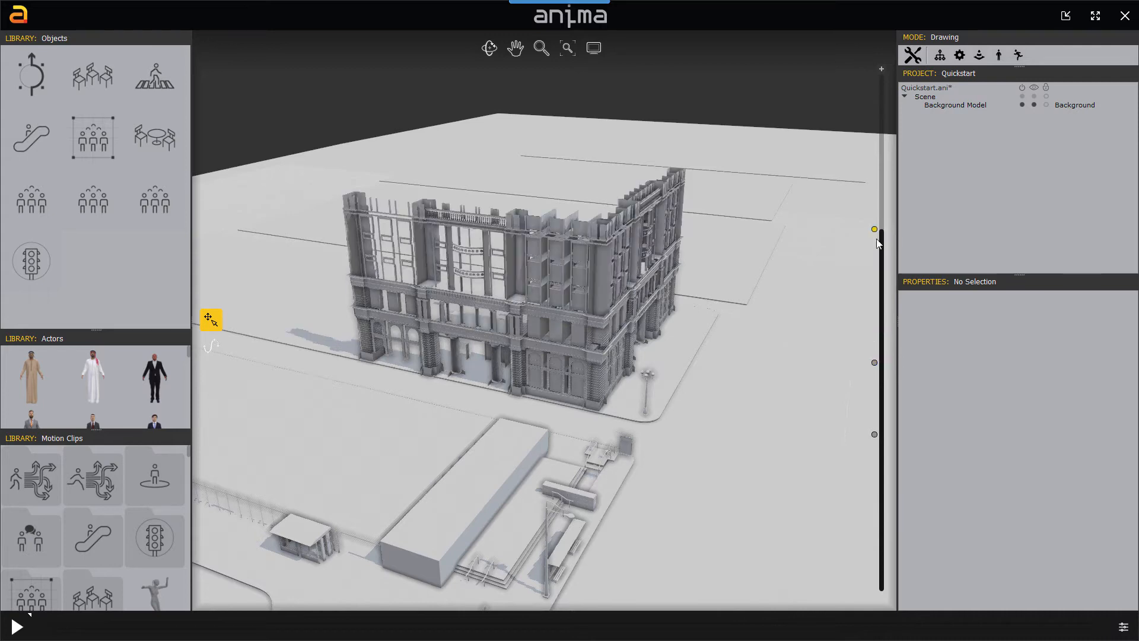
{"action": "left_click", "coordinate": [876, 434]}
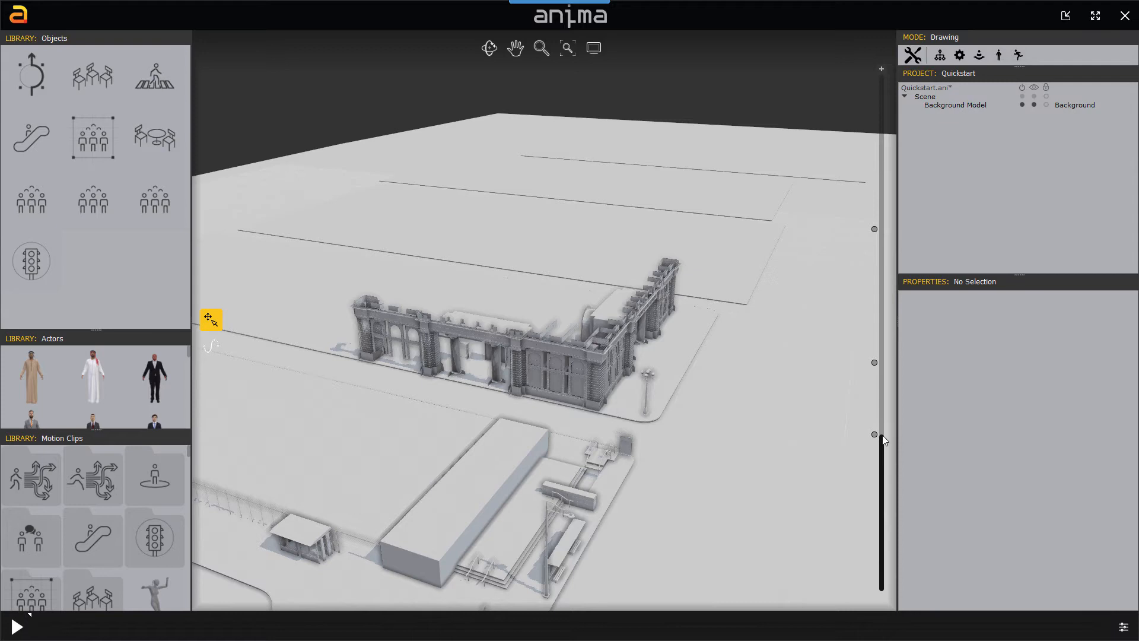
{"action": "left_click", "coordinate": [876, 229]}
{"action": "left_click_drag", "start_coordinate": [884, 224], "coordinate": [875, 63]}
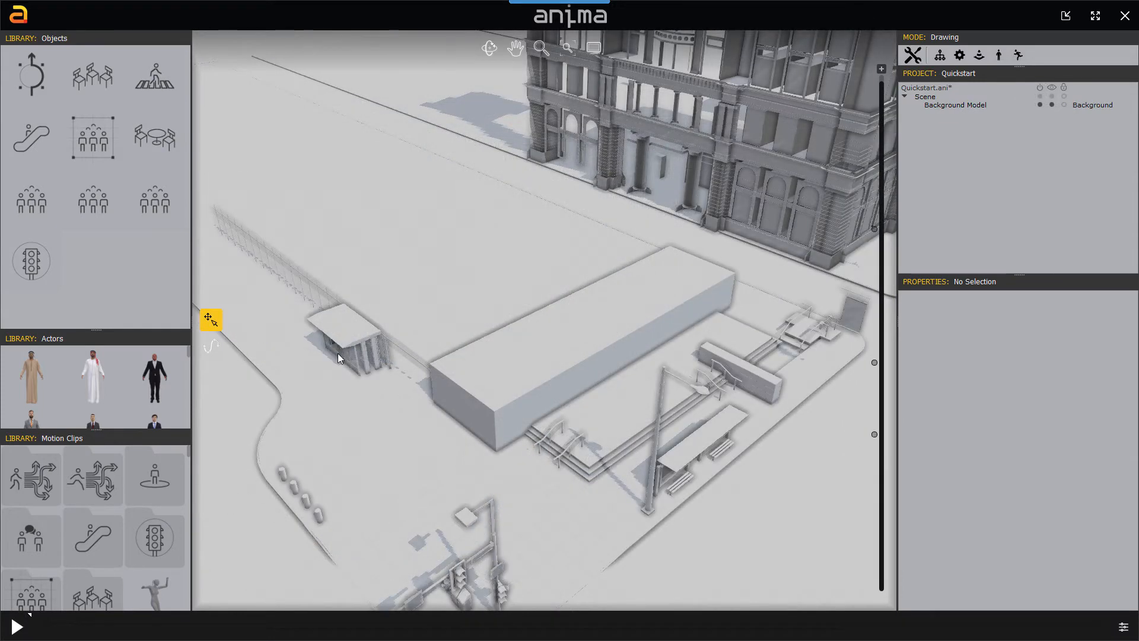
- Draw a seven-point walking path past the small shelter, over the steps, alongside the long block and around its far end
{"action": "left_click", "coordinate": [212, 348]}
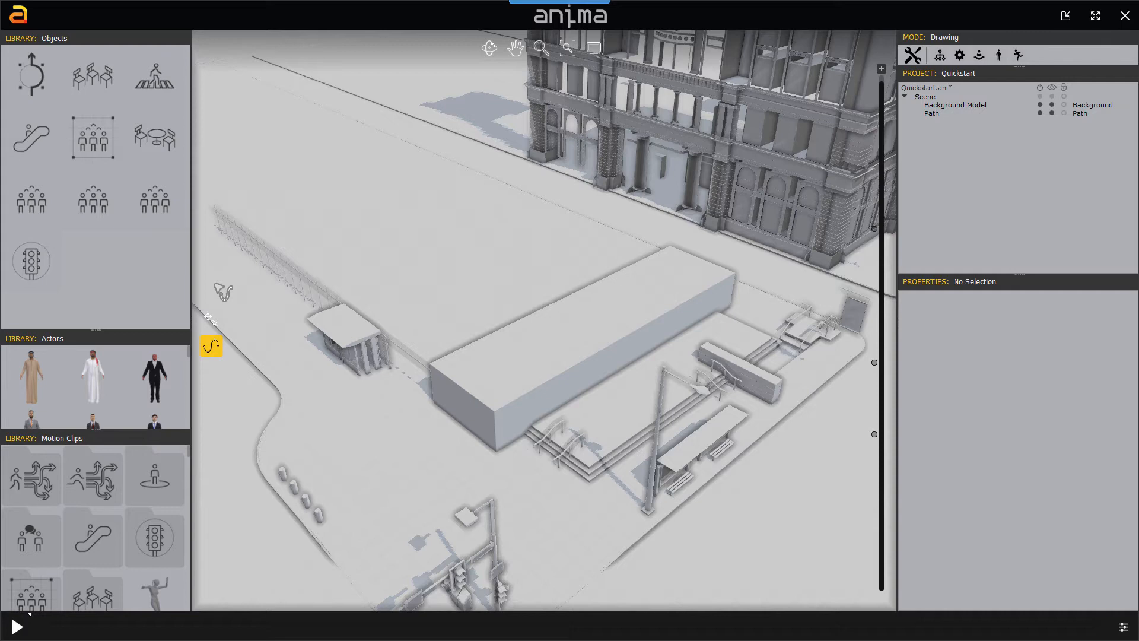
{"action": "left_click", "coordinate": [207, 280]}
{"action": "left_click", "coordinate": [455, 507]}
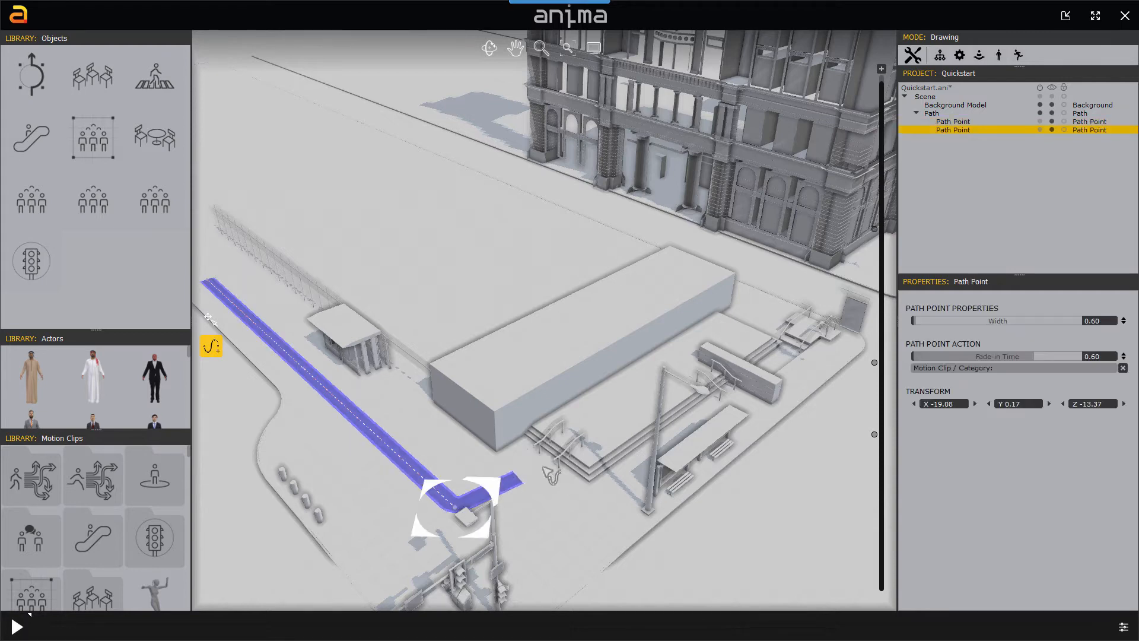
{"action": "left_click", "coordinate": [546, 464]}
{"action": "left_click", "coordinate": [580, 432]}
{"action": "left_click", "coordinate": [737, 325]}
{"action": "left_click", "coordinate": [763, 306]}
{"action": "middle_click_drag", "start_coordinate": [769, 338], "coordinate": [422, 240]}
{"action": "scroll", "coordinate": [422, 240], "scroll_direction": "up", "scroll_amount": 5}
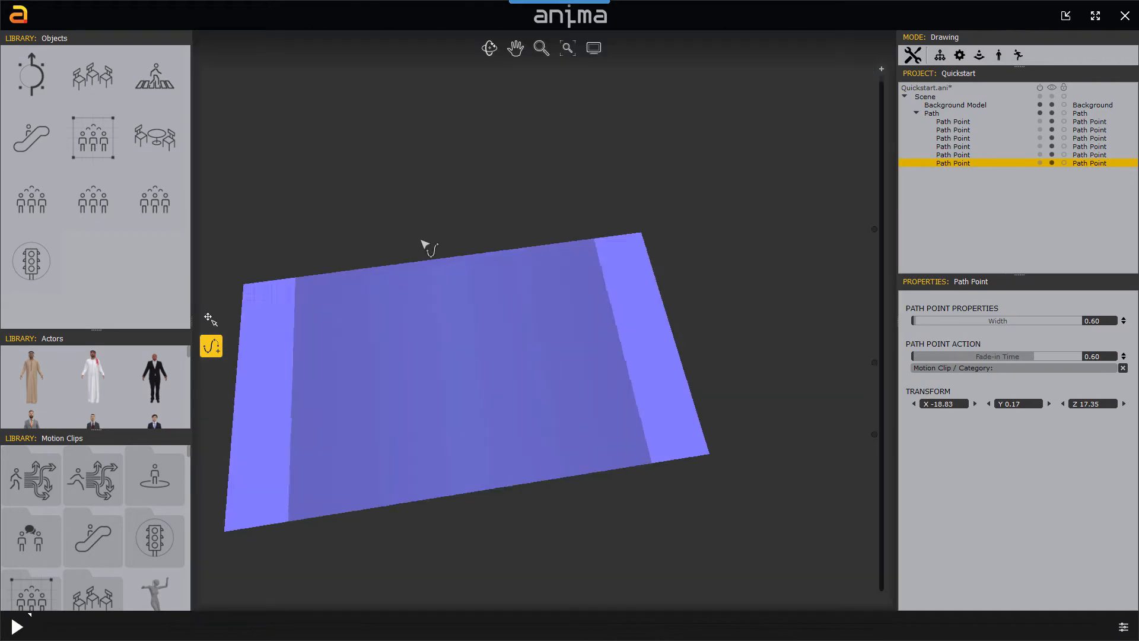
{"action": "scroll", "coordinate": [425, 244], "scroll_direction": "down", "scroll_amount": 5}
{"action": "left_click", "coordinate": [889, 55]}
{"action": "scroll", "coordinate": [702, 231], "scroll_direction": "down", "scroll_amount": 1}
{"action": "right_click", "coordinate": [702, 232]}
- Draw a second, straight two-point path from beside the long block out across the street, crossing the first path
{"action": "middle_click_drag", "start_coordinate": [511, 237], "coordinate": [843, 417]}
{"action": "left_click", "coordinate": [213, 348]}
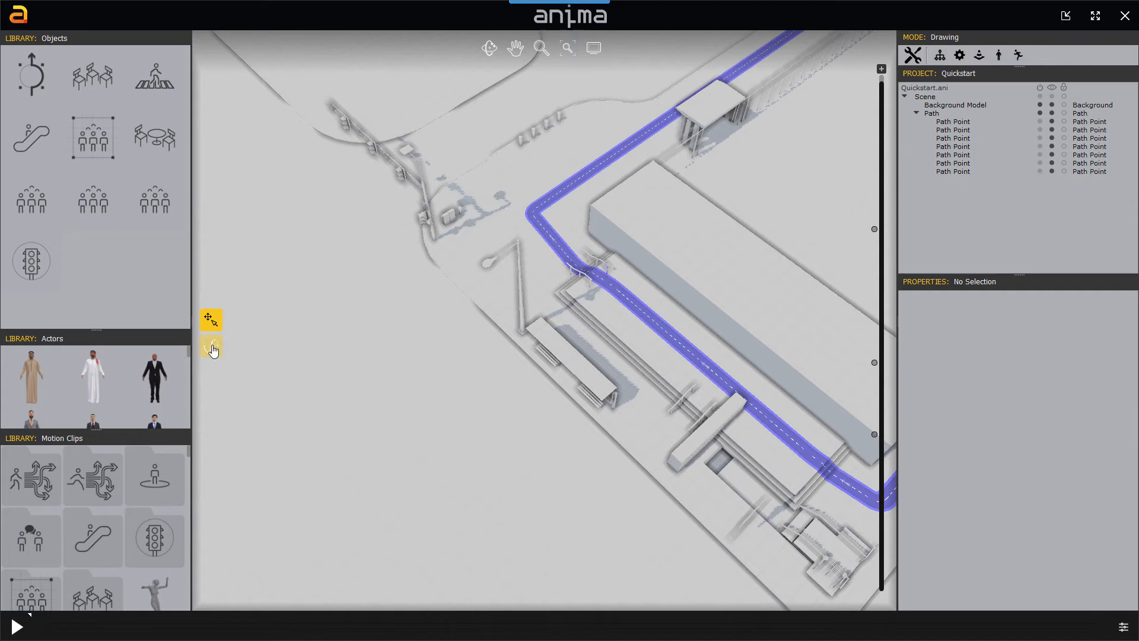
{"action": "left_click", "coordinate": [665, 144]}
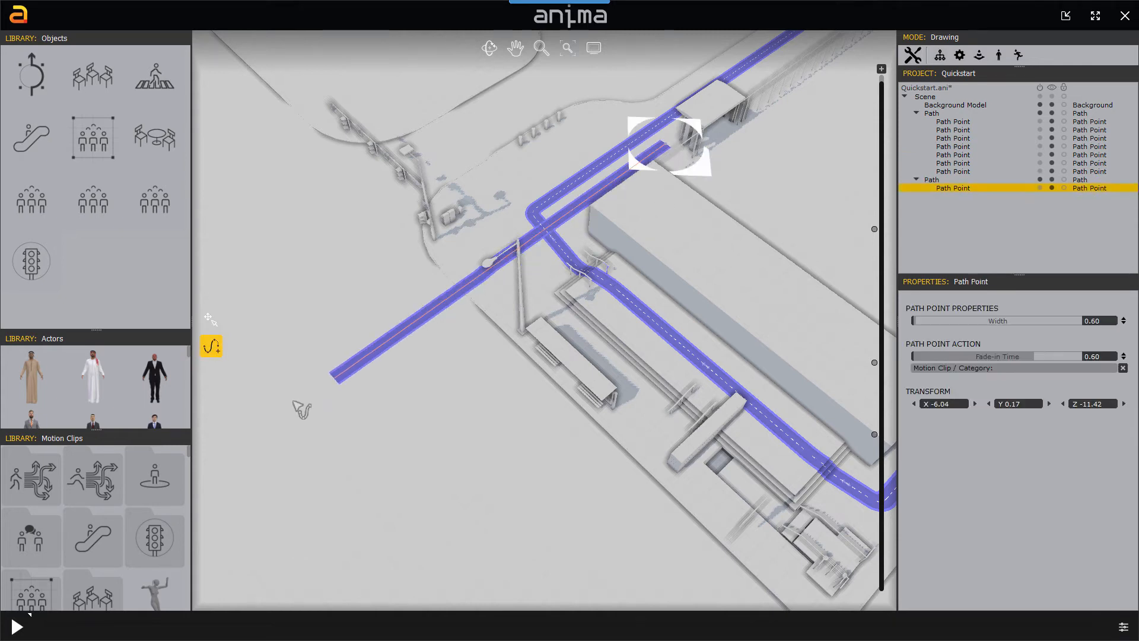
{"action": "left_click", "coordinate": [238, 449]}
{"action": "right_click", "coordinate": [401, 424]}
- Populate the first path with a generated crowd, raising its actor count to 25
{"action": "key", "text": "f"}
{"action": "middle_click_drag", "start_coordinate": [399, 365], "coordinate": [92, 377], "text": "alt"}
{"action": "middle_click_drag", "start_coordinate": [417, 280], "coordinate": [450, 348]}
{"action": "scroll", "coordinate": [452, 251], "scroll_direction": "up", "scroll_amount": 5}
{"action": "middle_click_drag", "start_coordinate": [445, 154], "coordinate": [422, 168]}
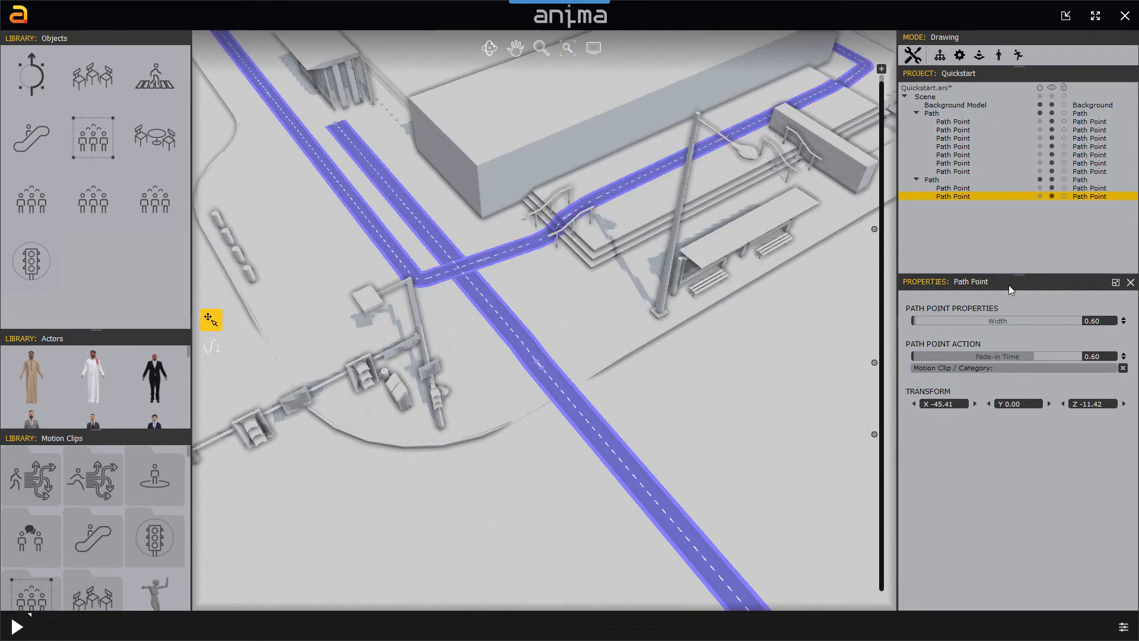
{"action": "left_click", "coordinate": [512, 254]}
{"action": "left_click", "coordinate": [1094, 316]}
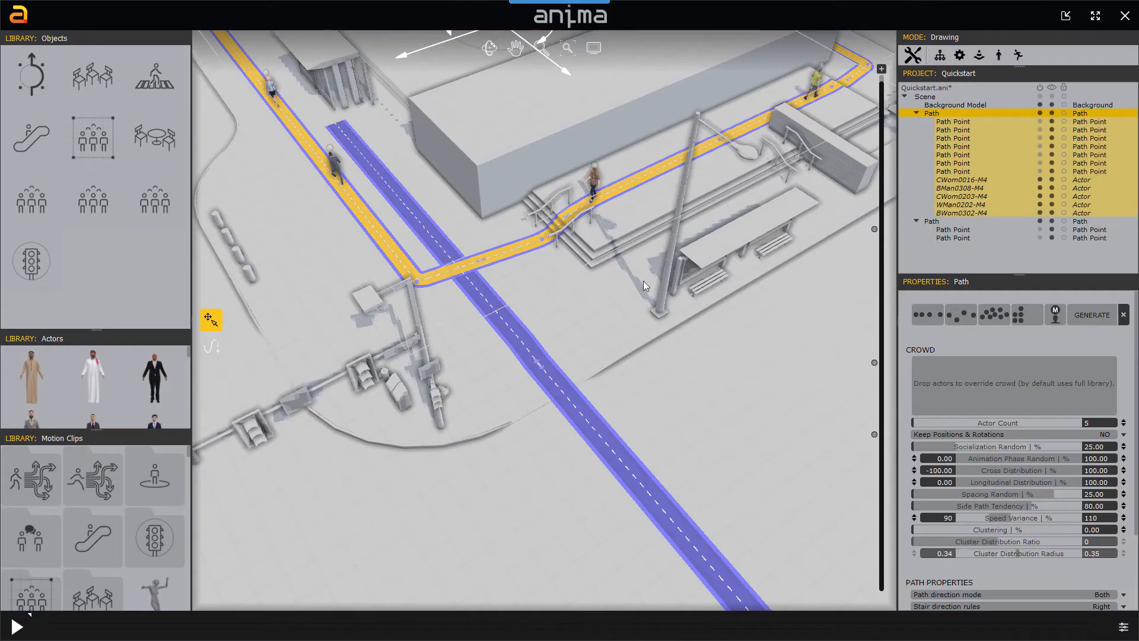
{"action": "middle_click_drag", "start_coordinate": [552, 220], "coordinate": [580, 332]}
{"action": "double_click", "coordinate": [1085, 423]}
{"action": "type", "text": "25"}
{"action": "left_click", "coordinate": [1090, 315]}
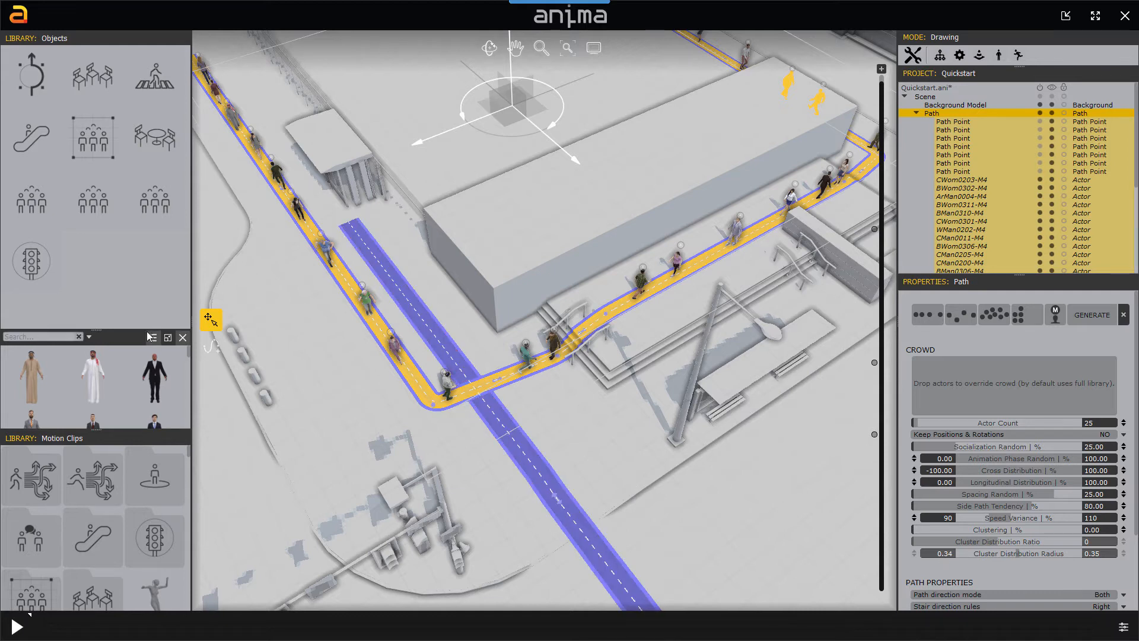
- Pick several men and women from the actor library, assign them as the first path's crowd override, and regenerate the crowd
{"action": "left_click_drag", "start_coordinate": [145, 329], "coordinate": [144, 128]}
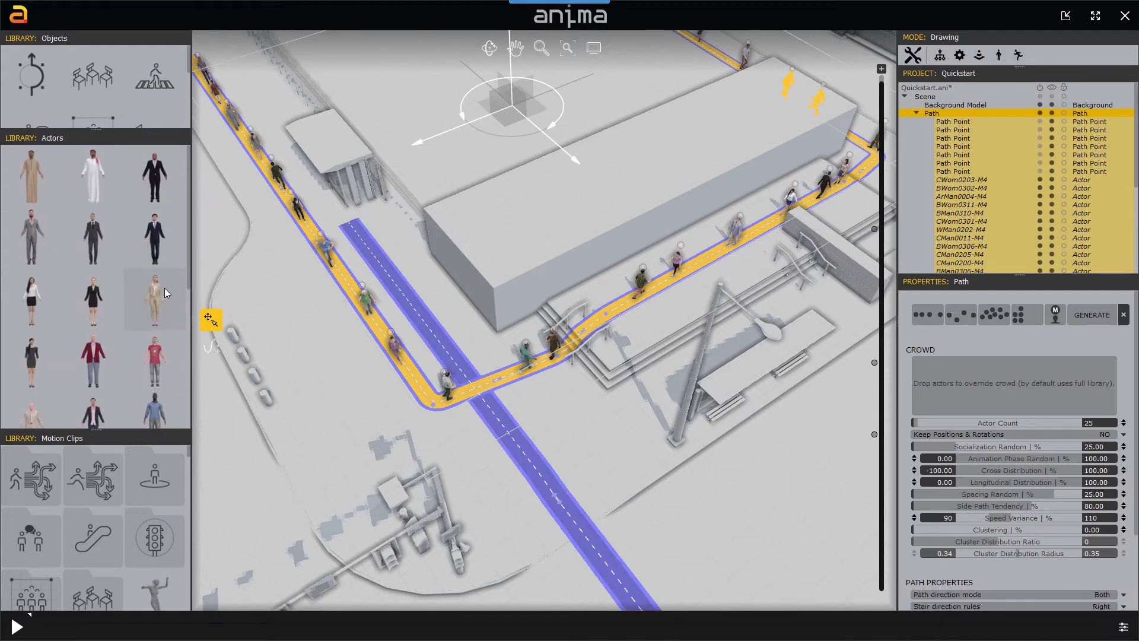
{"action": "left_click_drag", "start_coordinate": [165, 287], "coordinate": [162, 353]}
{"action": "left_click", "coordinate": [162, 353], "text": "ctrl"}
{"action": "left_click", "coordinate": [91, 366], "text": "ctrl"}
{"action": "scroll", "coordinate": [91, 365], "scroll_direction": "down", "scroll_amount": 3}
{"action": "left_click", "coordinate": [84, 285], "text": "ctrl"}
{"action": "left_click", "coordinate": [90, 335], "text": "ctrl"}
{"action": "left_click", "coordinate": [94, 375], "text": "ctrl"}
{"action": "left_click", "coordinate": [38, 371], "text": "ctrl"}
{"action": "left_click", "coordinate": [31, 270], "text": "ctrl"}
{"action": "left_click", "coordinate": [166, 342], "text": "ctrl"}
{"action": "left_click_drag", "start_coordinate": [1114, 414], "coordinate": [1027, 390]}
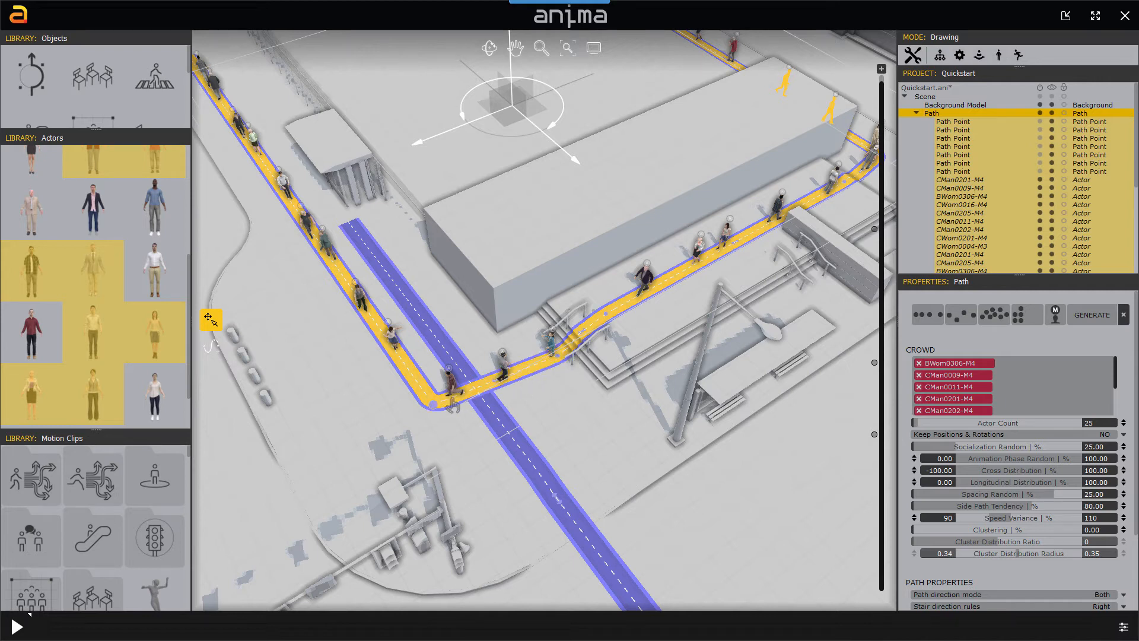
- Widen the whole first path to several times its width, and narrow it again where it passes over the steps
{"action": "left_click", "coordinate": [380, 401]}
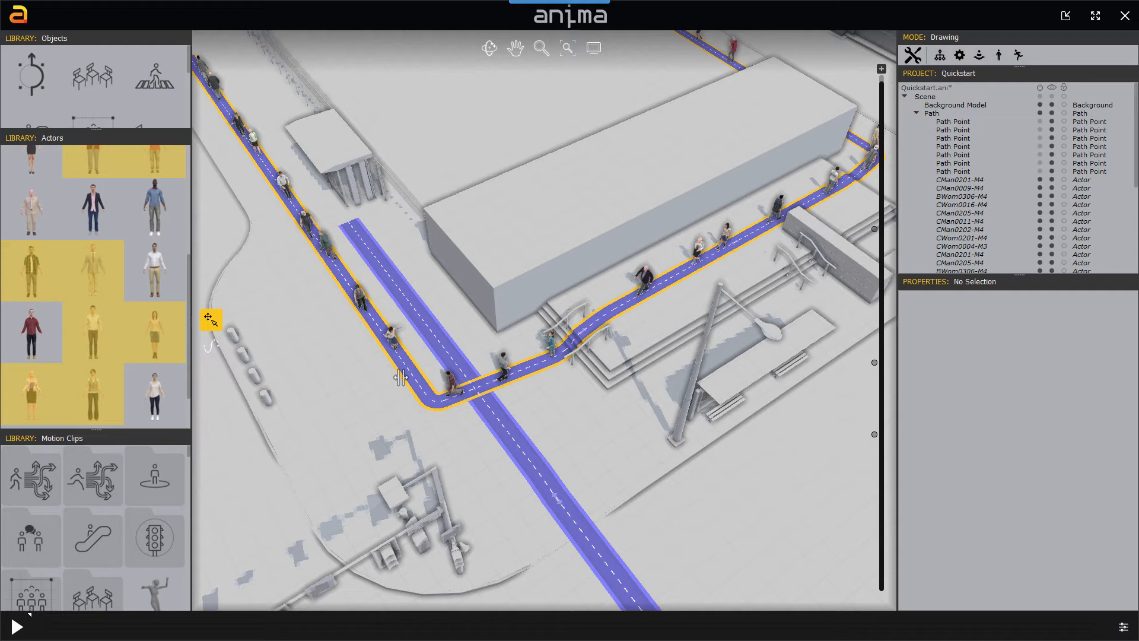
{"action": "left_click_drag", "start_coordinate": [401, 377], "coordinate": [380, 391]}
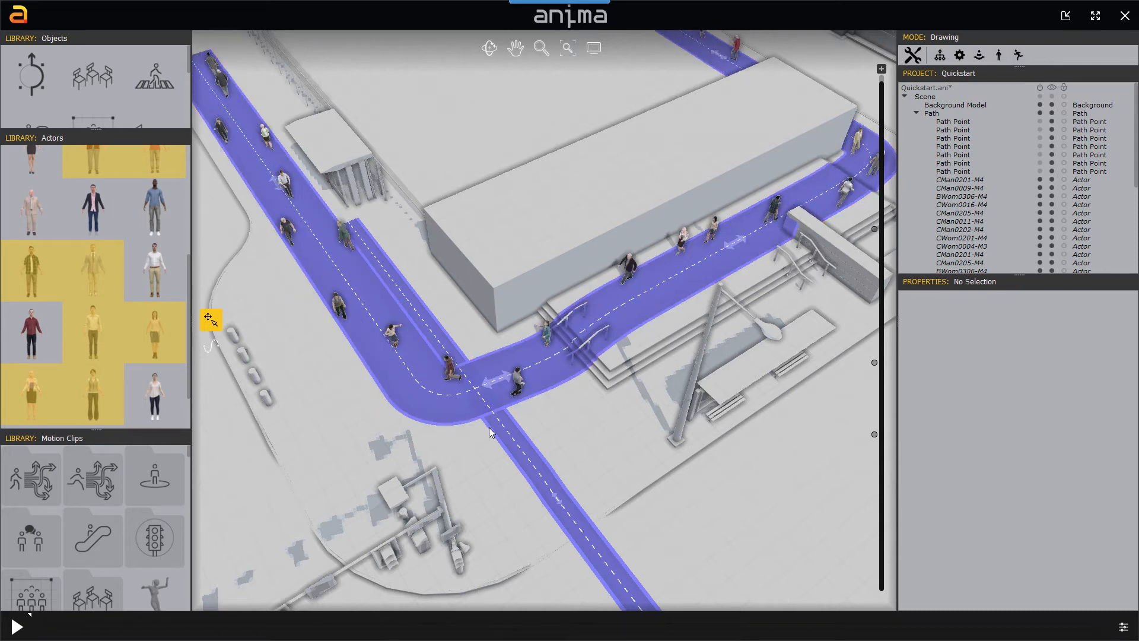
{"action": "left_click", "coordinate": [561, 372]}
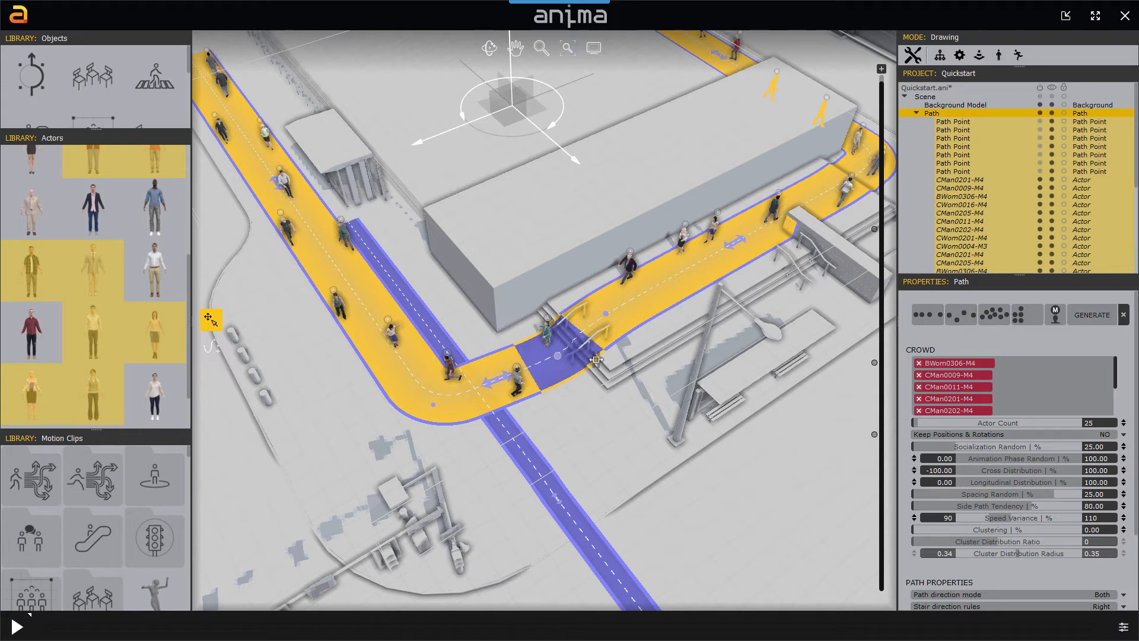
{"action": "left_click_drag", "start_coordinate": [595, 359], "coordinate": [602, 323]}
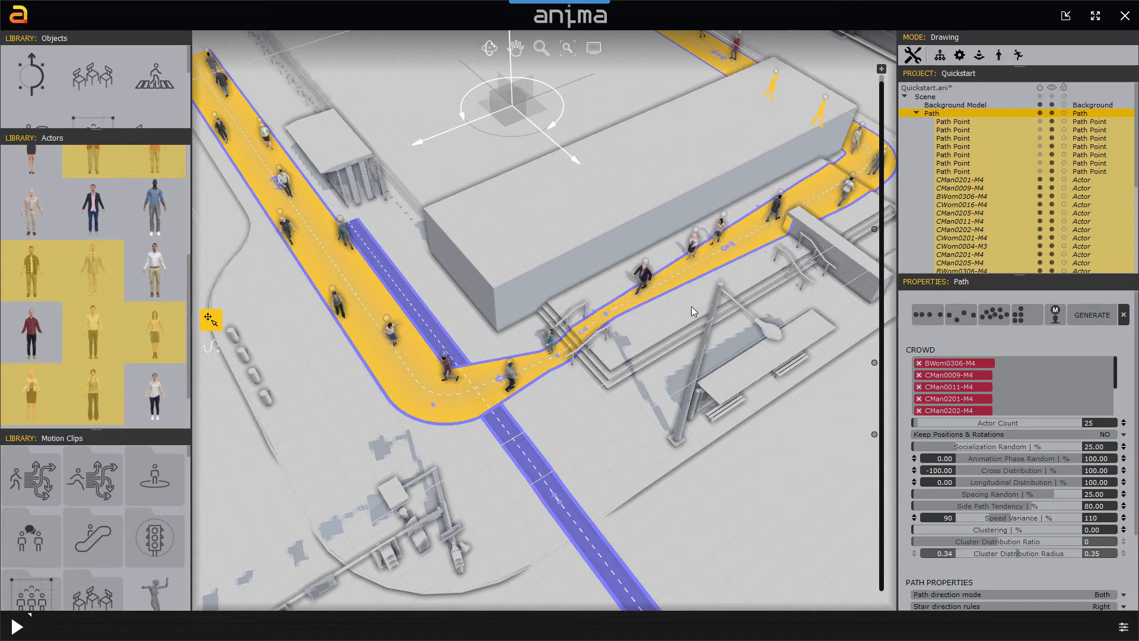
- Widen the straight path across the street to about 1.51 at all its path points
{"action": "middle_click_drag", "start_coordinate": [589, 391], "coordinate": [573, 337]}
{"action": "left_click", "coordinate": [511, 411]}
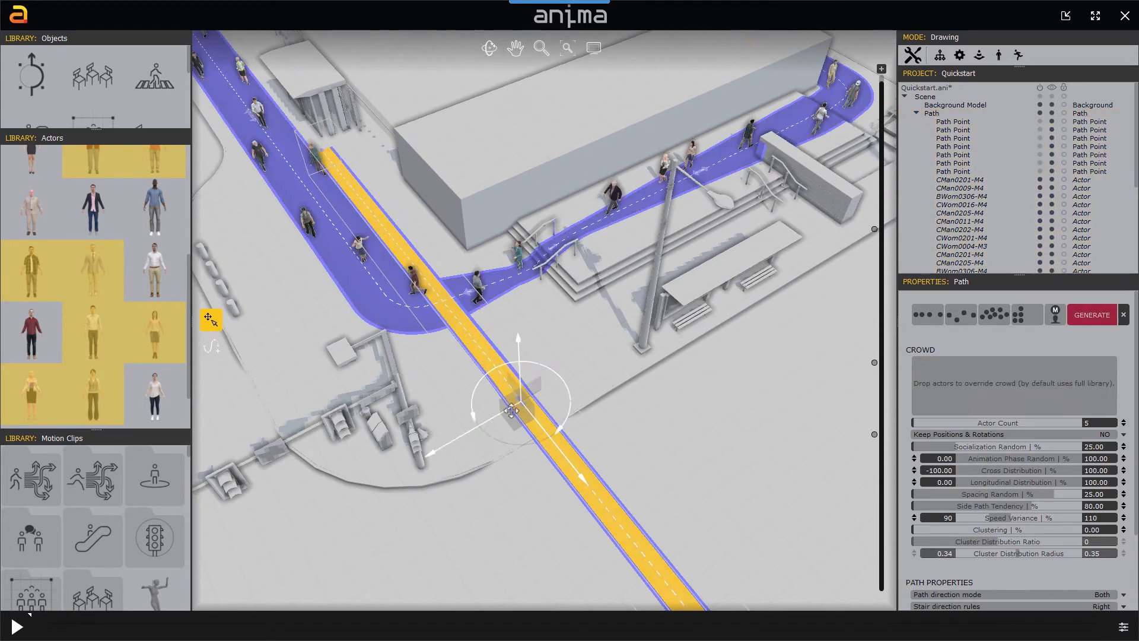
{"action": "left_click", "coordinate": [538, 457]}
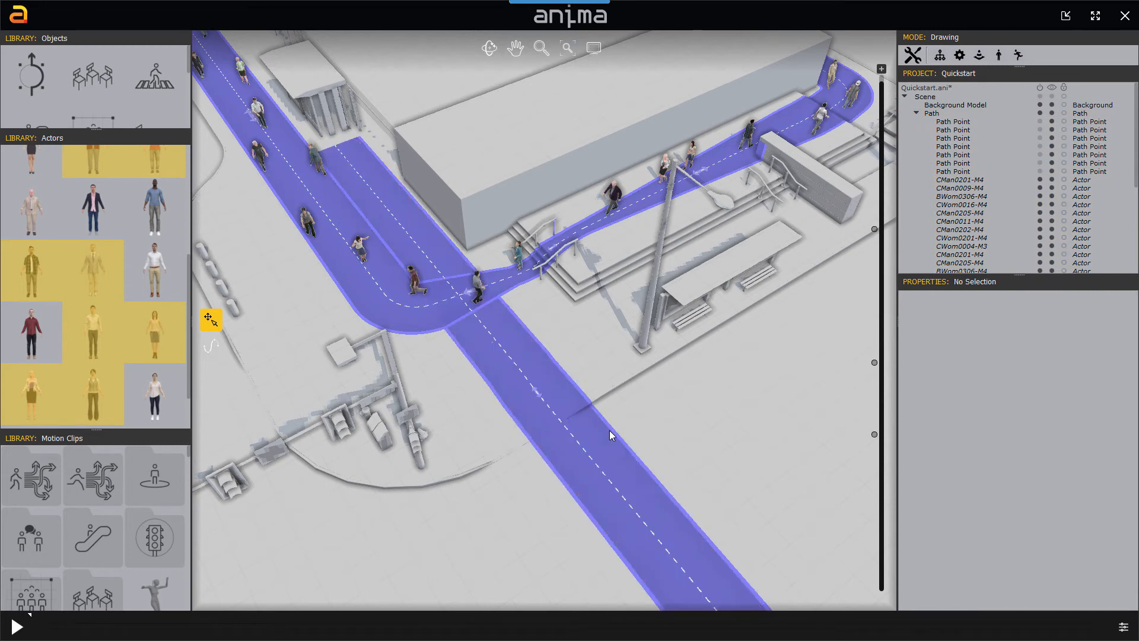
- Generate a crowd on the straight path using the full actor library, with the actor count set to 25
{"action": "left_click", "coordinate": [612, 435]}
{"action": "scroll", "coordinate": [1033, 421], "scroll_direction": "down", "scroll_amount": 2}
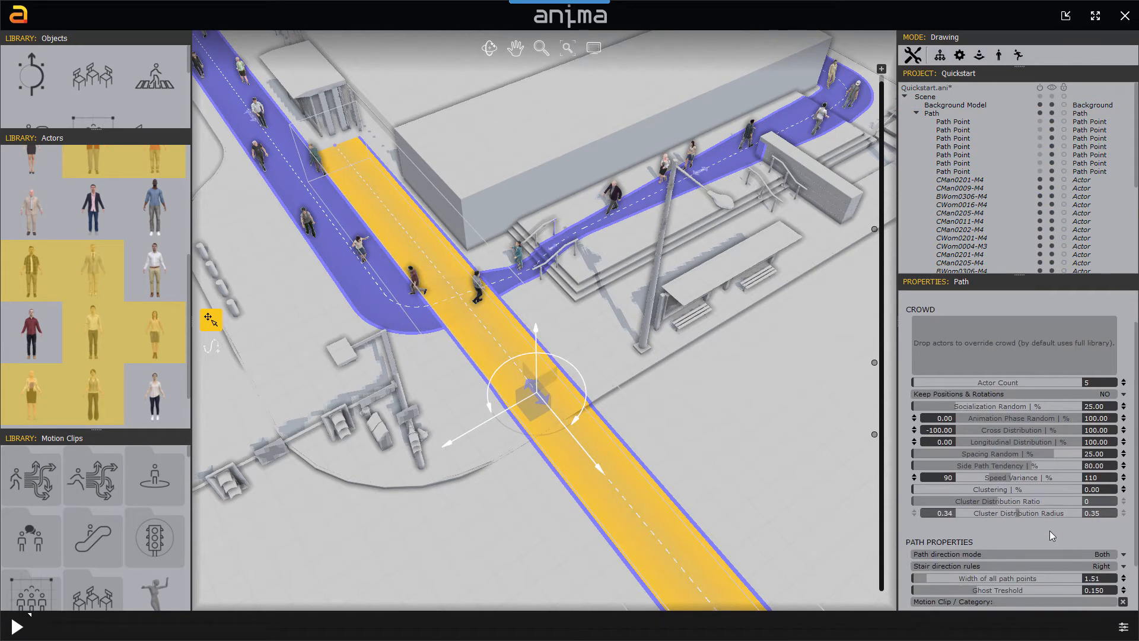
{"action": "scroll", "coordinate": [1036, 533], "scroll_direction": "up", "scroll_amount": 2}
{"action": "left_click", "coordinate": [1092, 315]}
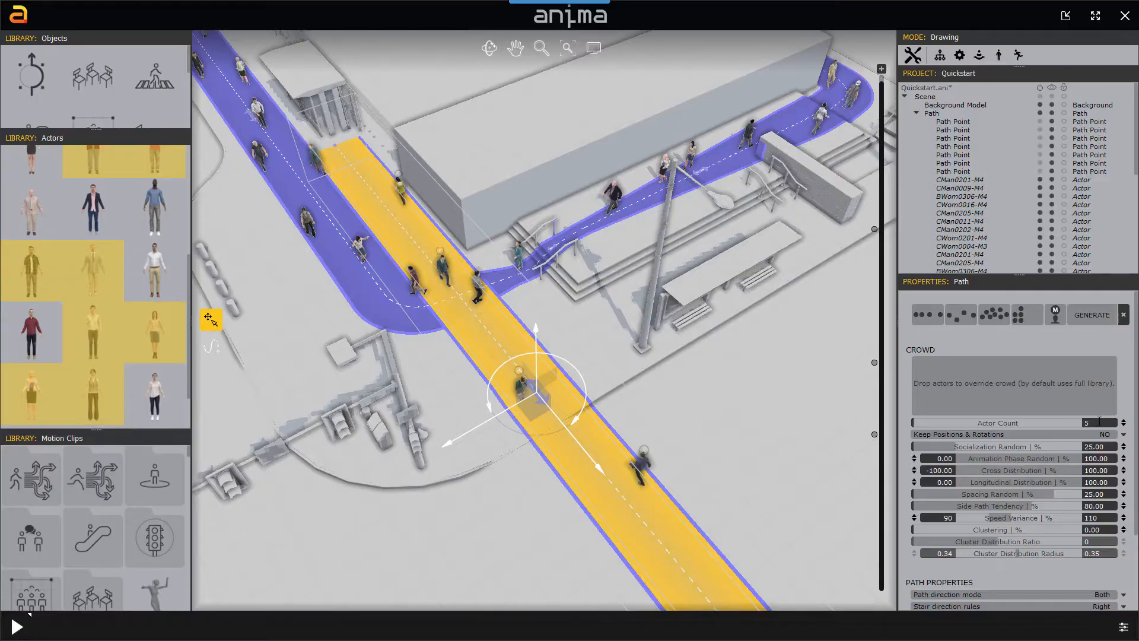
{"action": "type", "text": "25"}
{"action": "left_click", "coordinate": [1090, 315]}
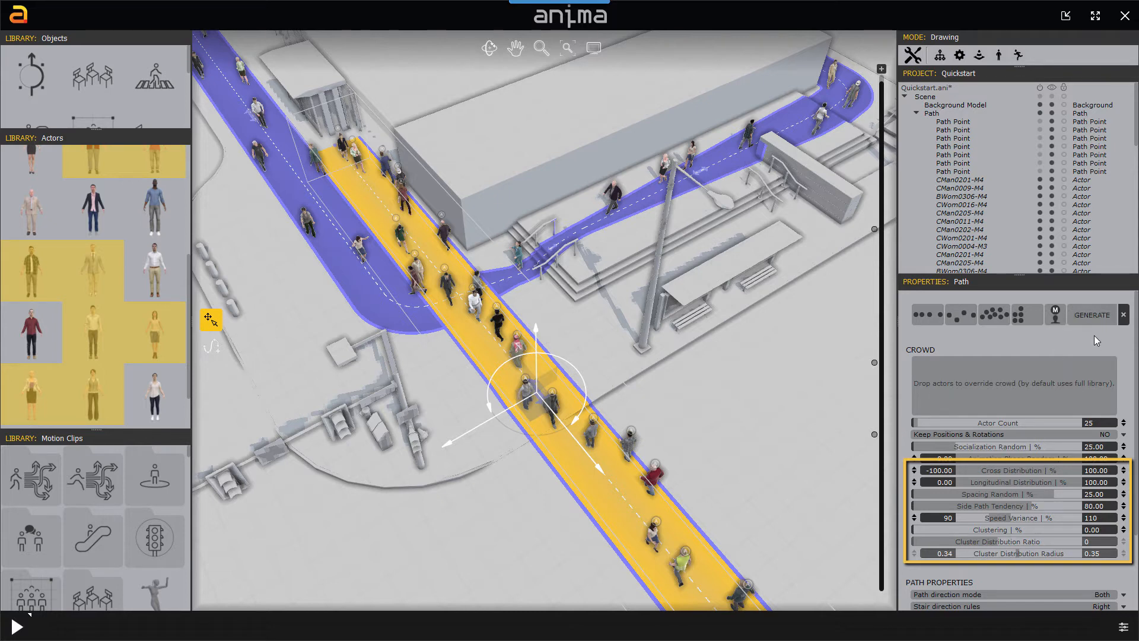
- Regenerate the straight path's crowd with the single-line, dense-group and paired-rows distribution presets in turn, ending on paired rows
{"action": "left_click", "coordinate": [931, 320]}
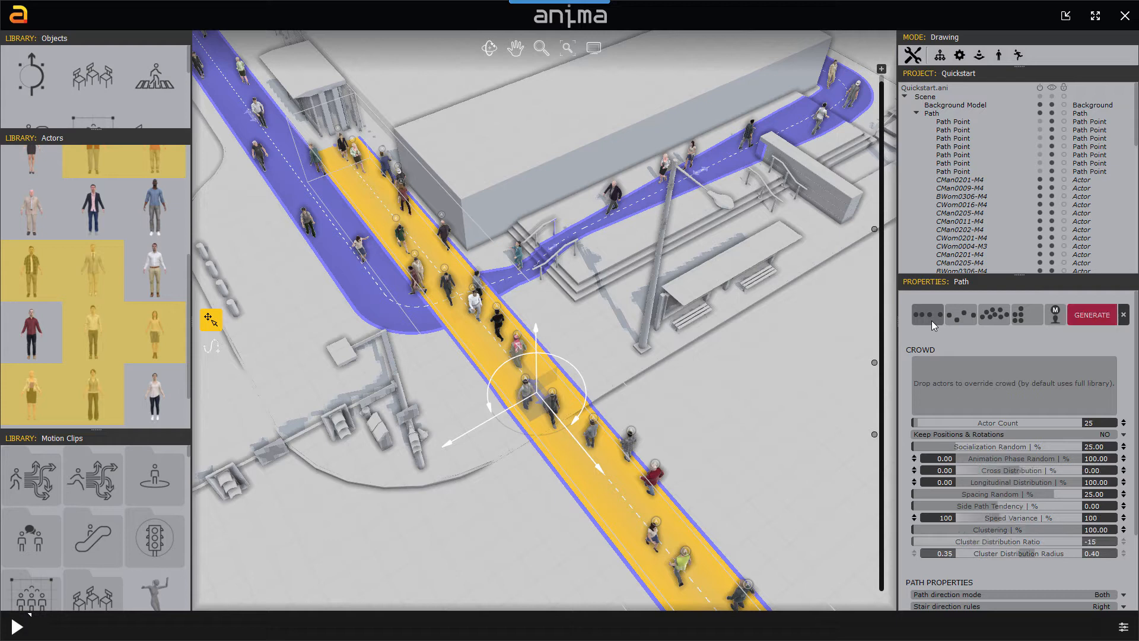
{"action": "left_click", "coordinate": [1090, 314]}
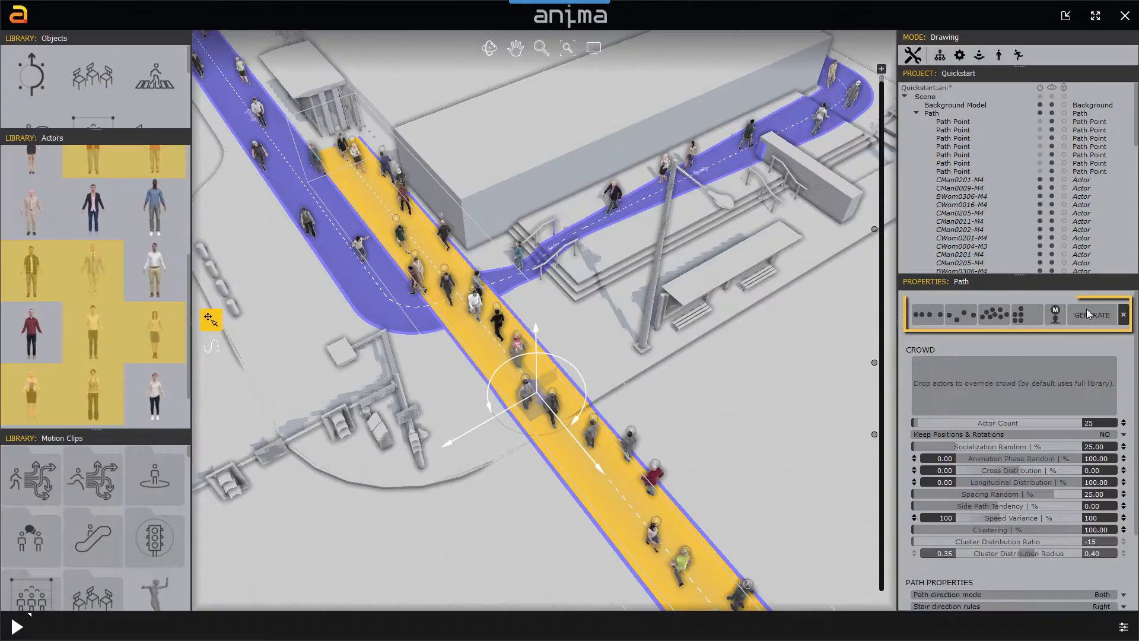
{"action": "left_click", "coordinate": [993, 314]}
{"action": "left_click", "coordinate": [1091, 314]}
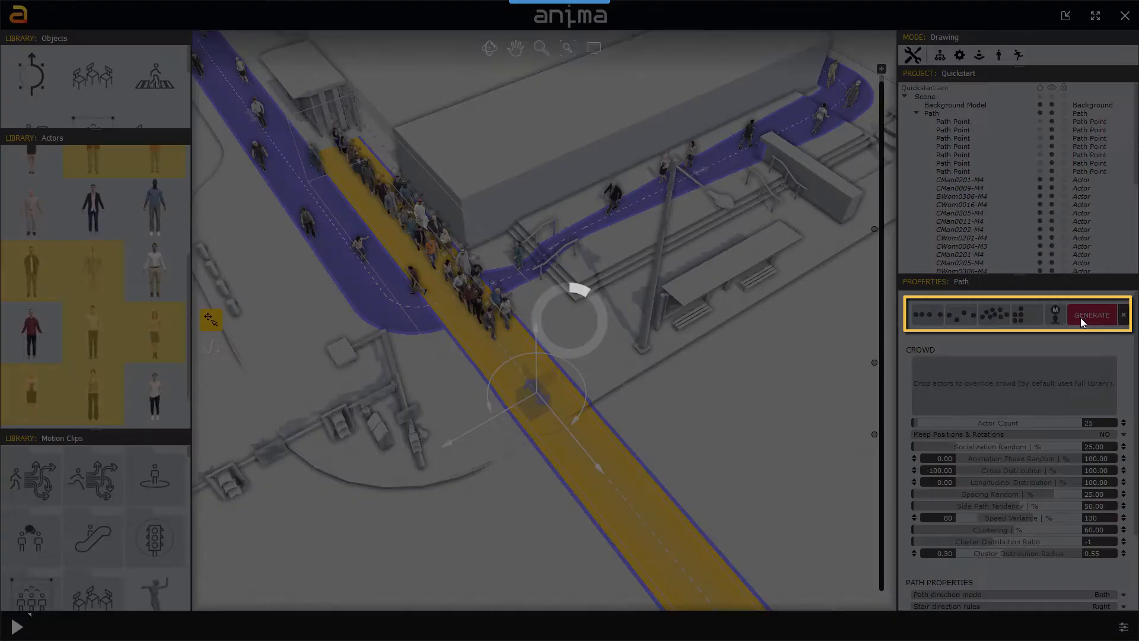
{"action": "left_click", "coordinate": [1018, 314]}
{"action": "left_click", "coordinate": [1092, 314]}
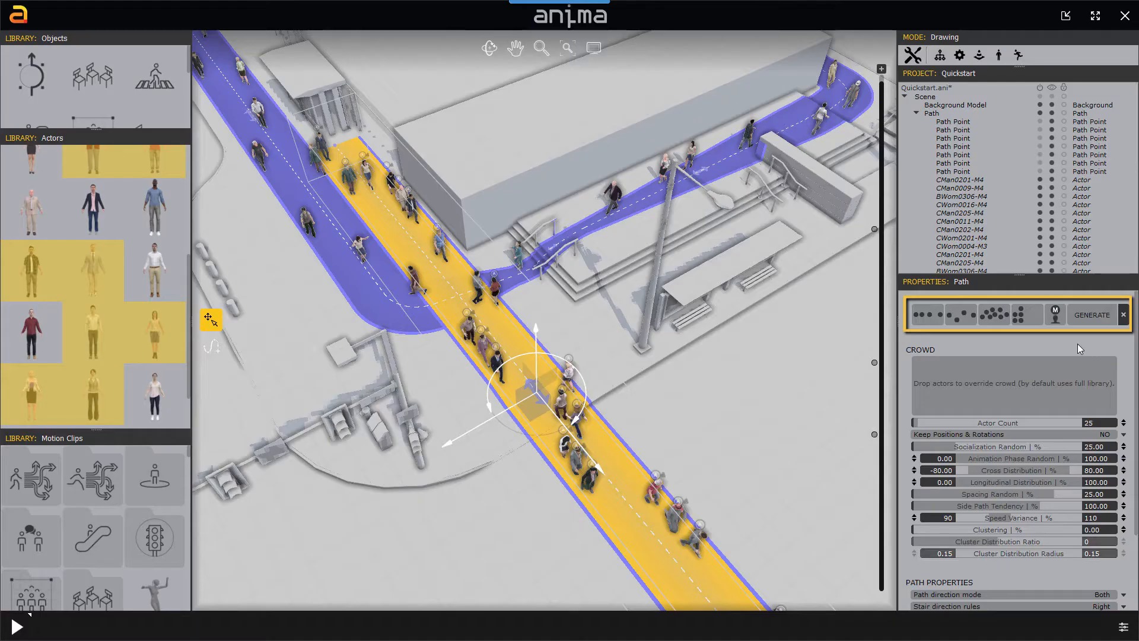
{"action": "left_click", "coordinate": [993, 314]}
{"action": "left_click", "coordinate": [1092, 314]}
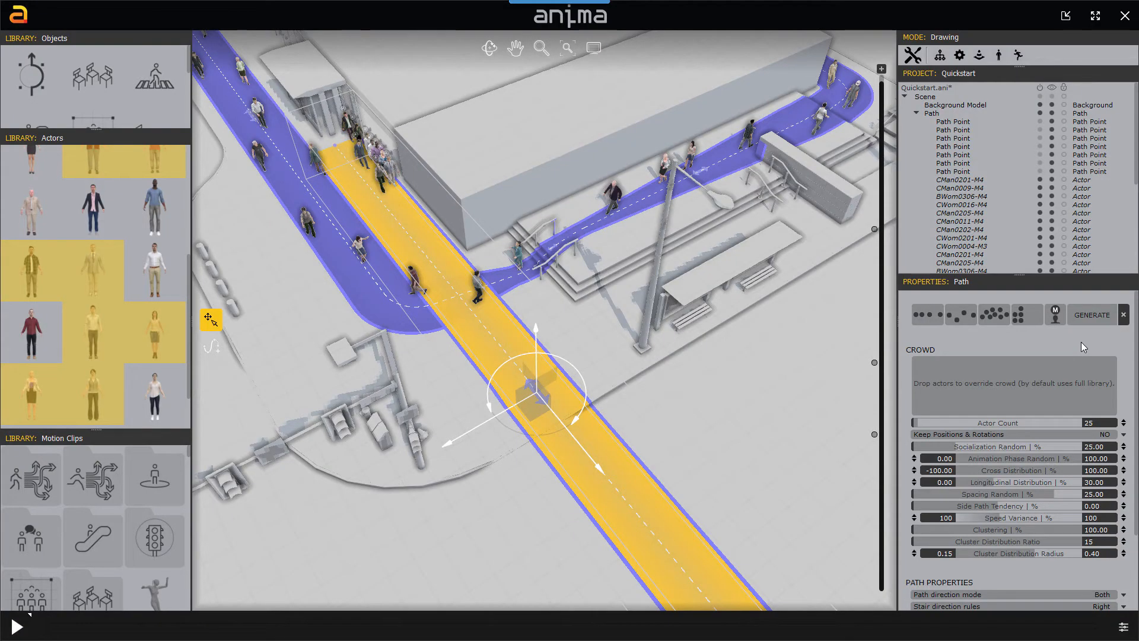
{"action": "left_click", "coordinate": [1018, 317]}
{"action": "left_click", "coordinate": [1089, 316]}
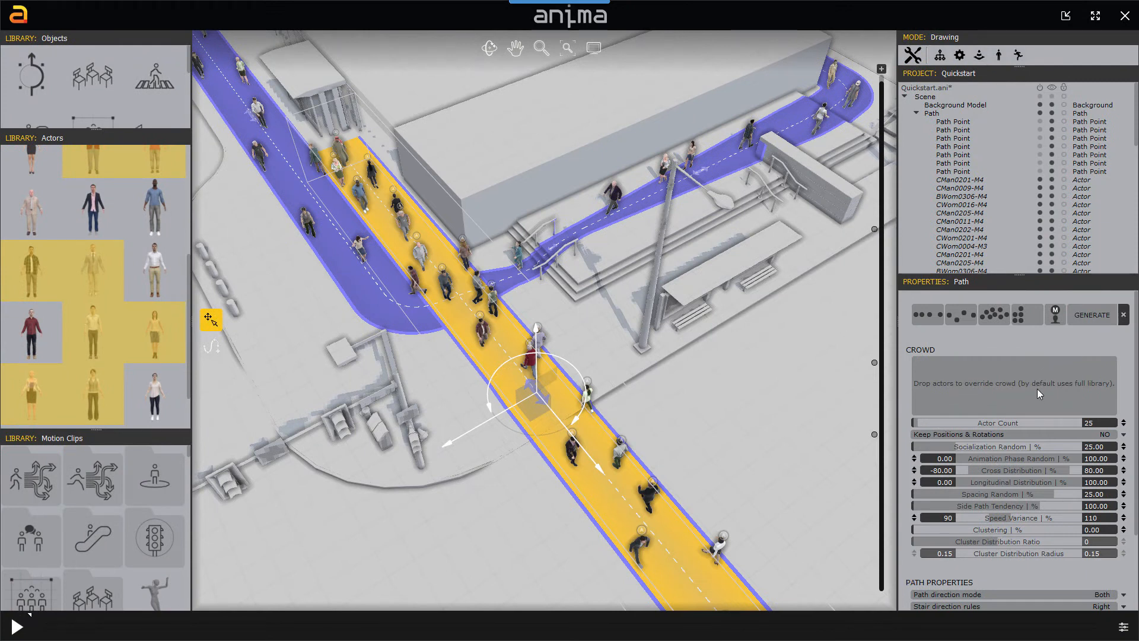
- Test a Cross Distribution of -40.85 to 7.98, and widen the range to -100 to 100, regenerating the crowd both times
{"action": "left_click_drag", "start_coordinate": [970, 469], "coordinate": [994, 472]}
{"action": "left_click_drag", "start_coordinate": [1070, 471], "coordinate": [1023, 473]}
{"action": "left_click", "coordinate": [1083, 318]}
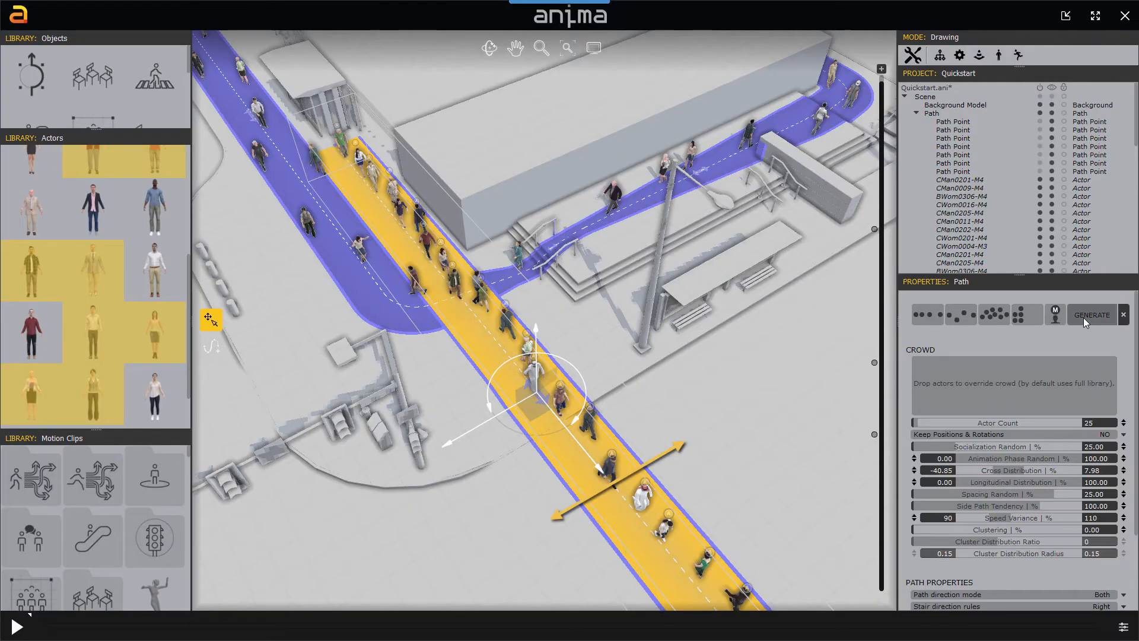
{"action": "left_click_drag", "start_coordinate": [991, 469], "coordinate": [1079, 470]}
{"action": "left_click", "coordinate": [1084, 317]}
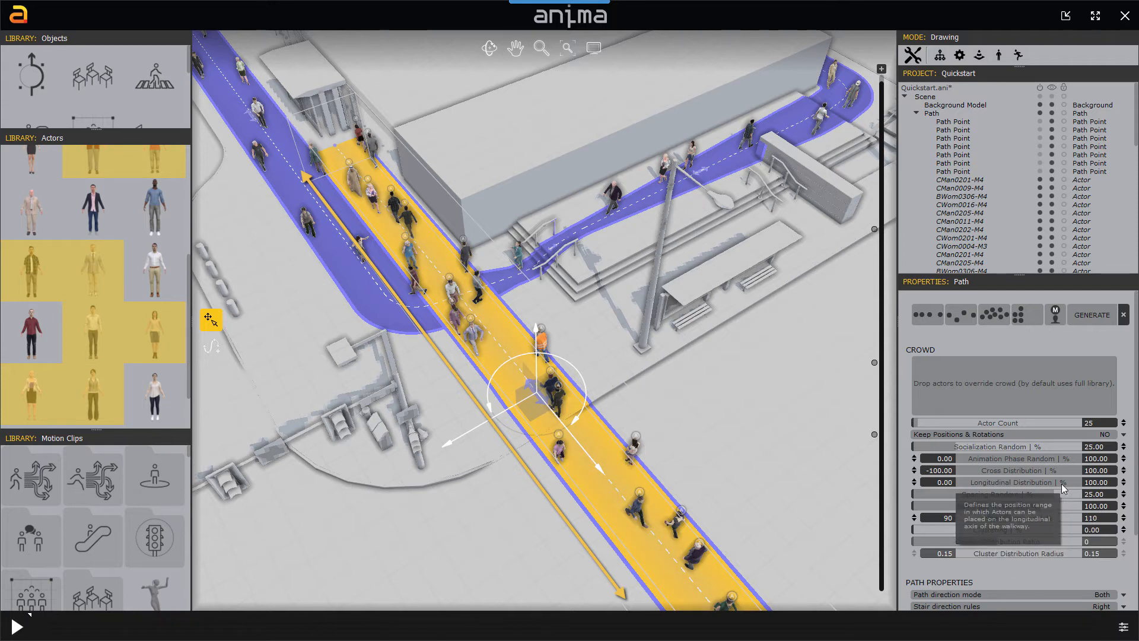
- Try a Longitudinal Distribution of 0 to 7.04, and restore its upper limit to 100, regenerating the crowd both times
{"action": "left_click_drag", "start_coordinate": [1077, 483], "coordinate": [964, 485]}
{"action": "left_click", "coordinate": [1084, 316]}
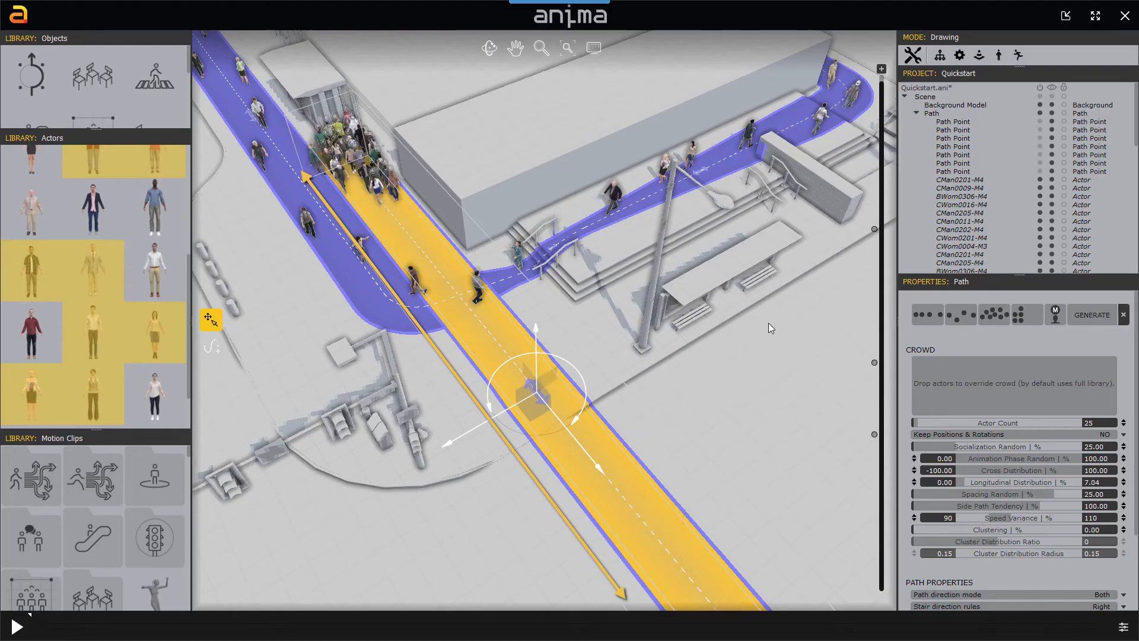
{"action": "left_click_drag", "start_coordinate": [966, 483], "coordinate": [1085, 483]}
{"action": "left_click", "coordinate": [1090, 317]}
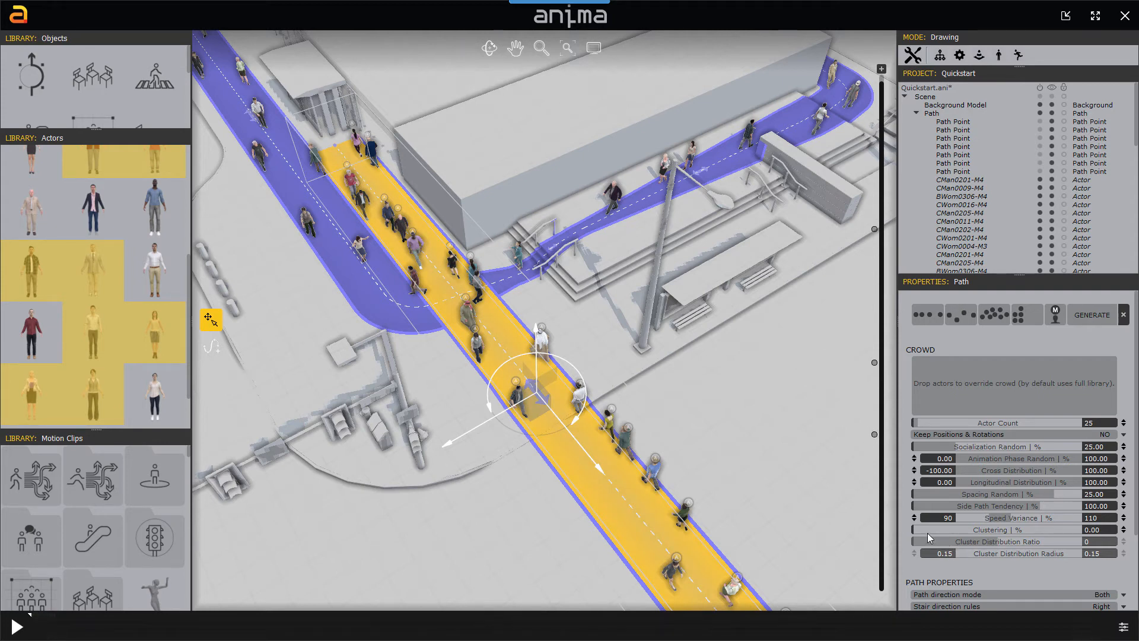
- Raise the crowd's Clustering to about 52.11%, adjust it to about 56.69%, and regenerate the actors for each setting
{"action": "left_click_drag", "start_coordinate": [916, 529], "coordinate": [1000, 532]}
{"action": "left_click", "coordinate": [1088, 317]}
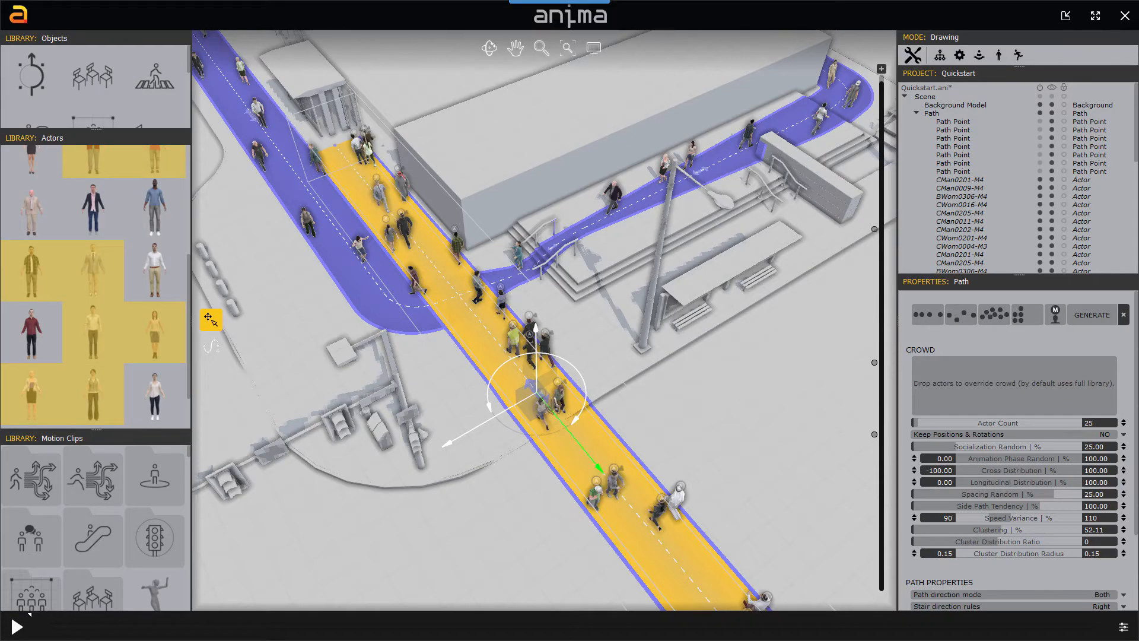
{"action": "left_click_drag", "start_coordinate": [1053, 530], "coordinate": [1003, 530]}
{"action": "left_click", "coordinate": [1092, 315]}
{"action": "left_click", "coordinate": [1106, 315]}
{"action": "left_click", "coordinate": [1092, 315]}
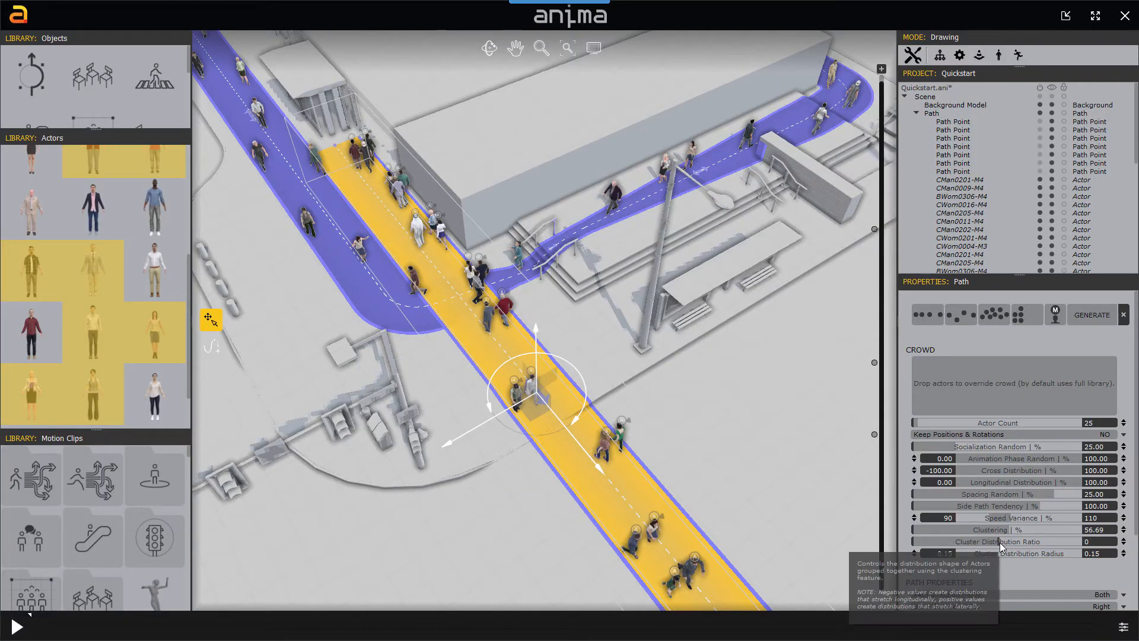
- Try a Cluster Distribution Ratio of -11, and change it to 8, regenerating the crowd for each value
{"action": "left_click_drag", "start_coordinate": [1000, 543], "coordinate": [934, 542]}
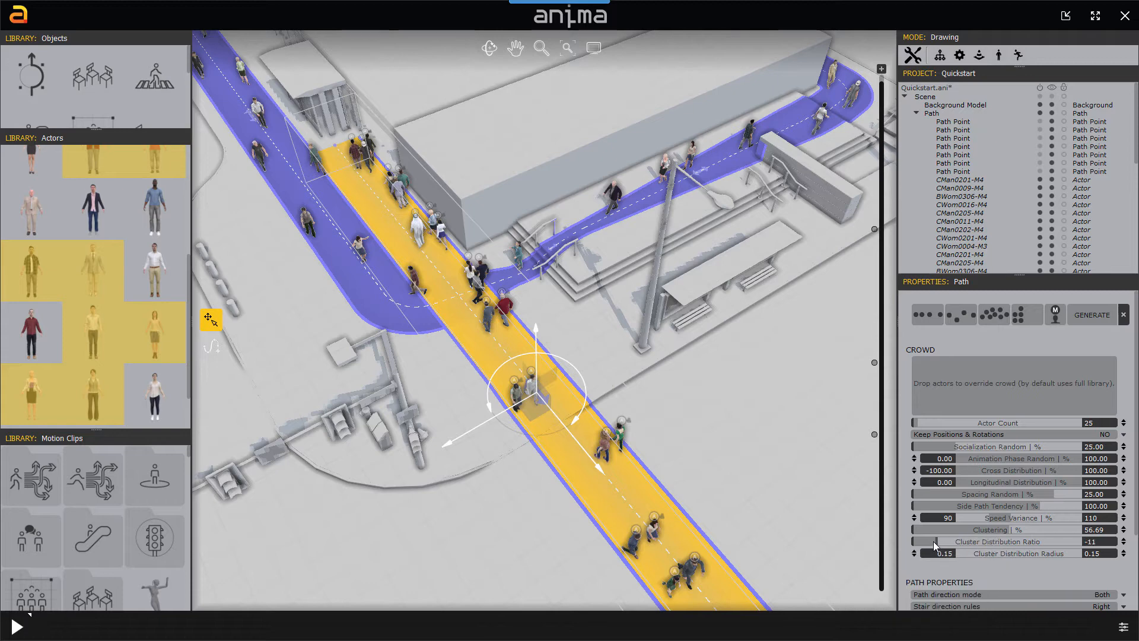
{"action": "left_click", "coordinate": [1101, 319]}
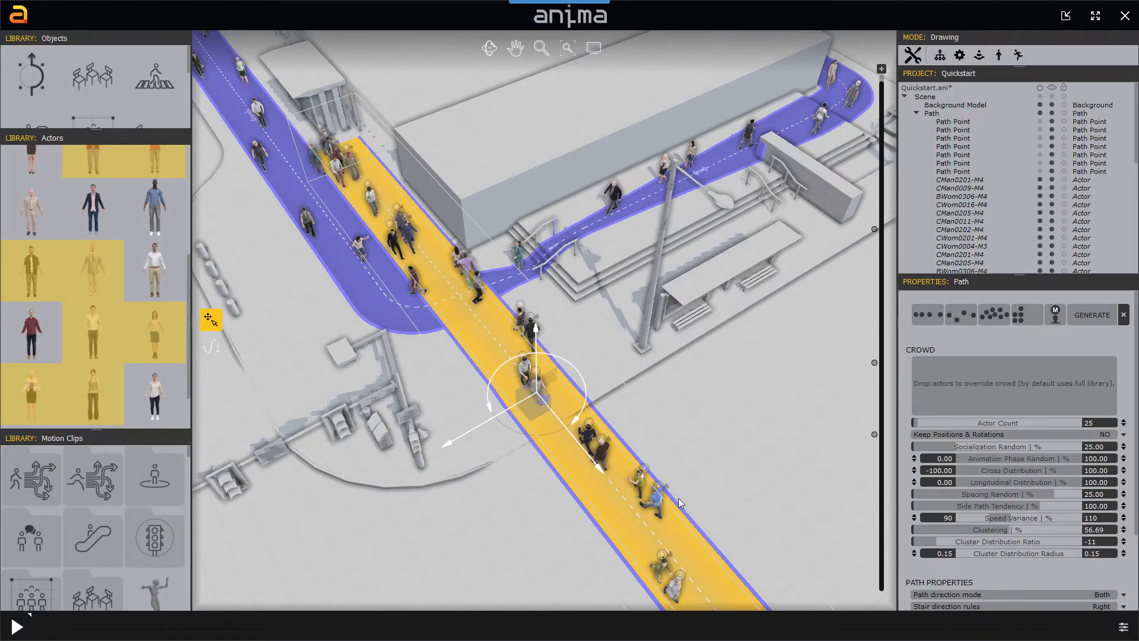
{"action": "left_click_drag", "start_coordinate": [949, 547], "coordinate": [1042, 547]}
{"action": "left_click", "coordinate": [1091, 315]}
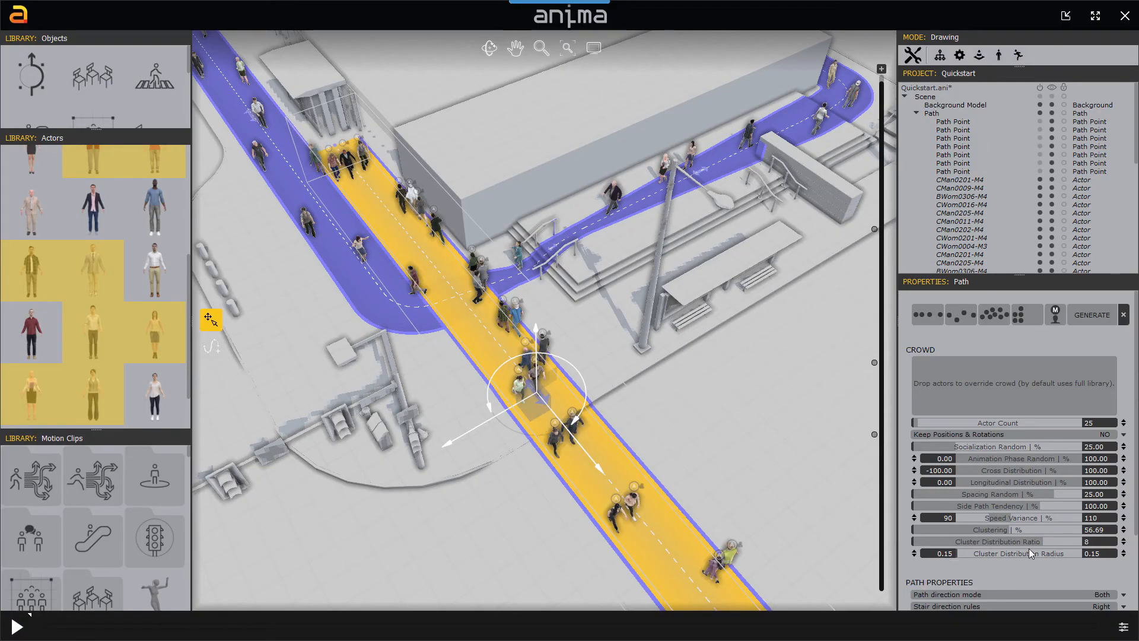
{"action": "mouse_move", "coordinate": [1030, 553]}
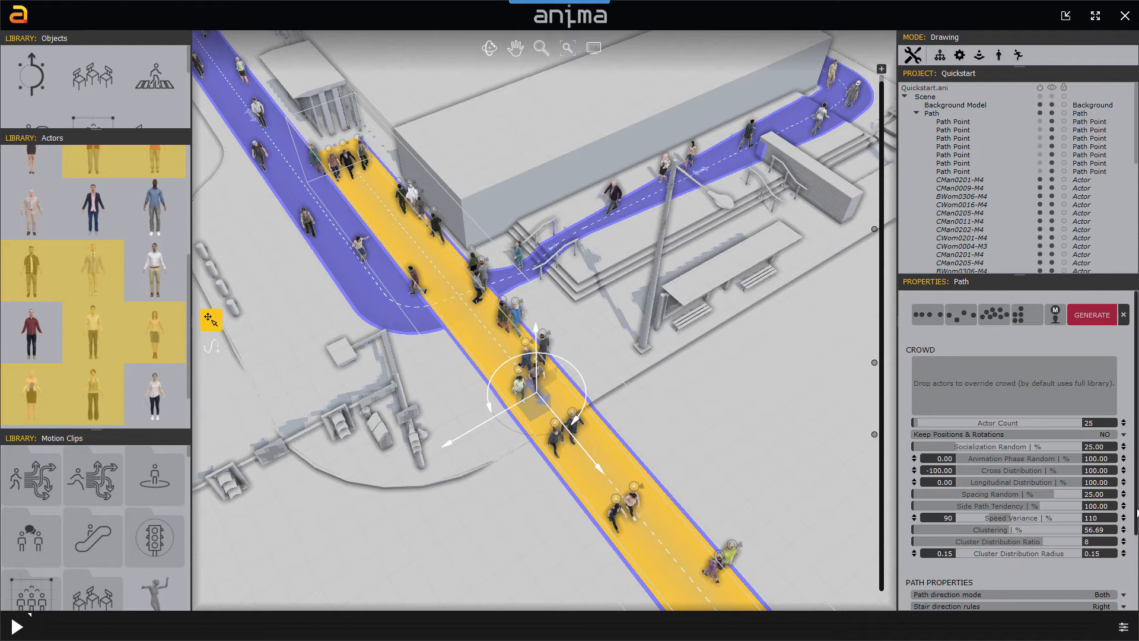
- Try the Forward and Backwards path direction modes on the selected path, and restore the mode to Both
{"action": "scroll", "coordinate": [1127, 534], "scroll_direction": "down", "scroll_amount": 3}
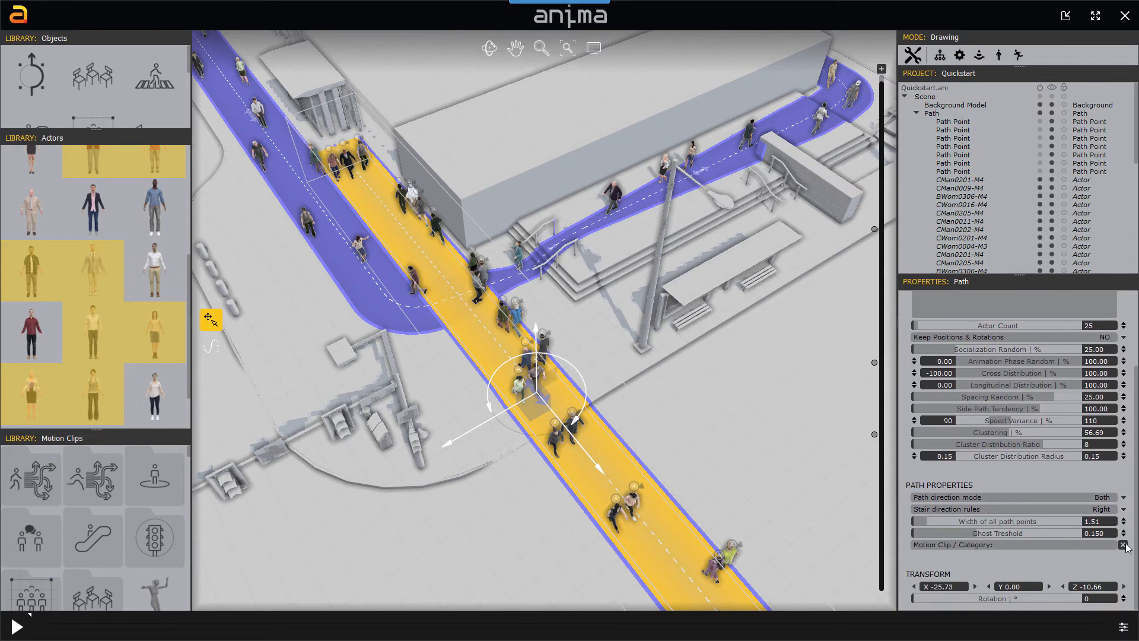
{"action": "left_click", "coordinate": [1112, 498]}
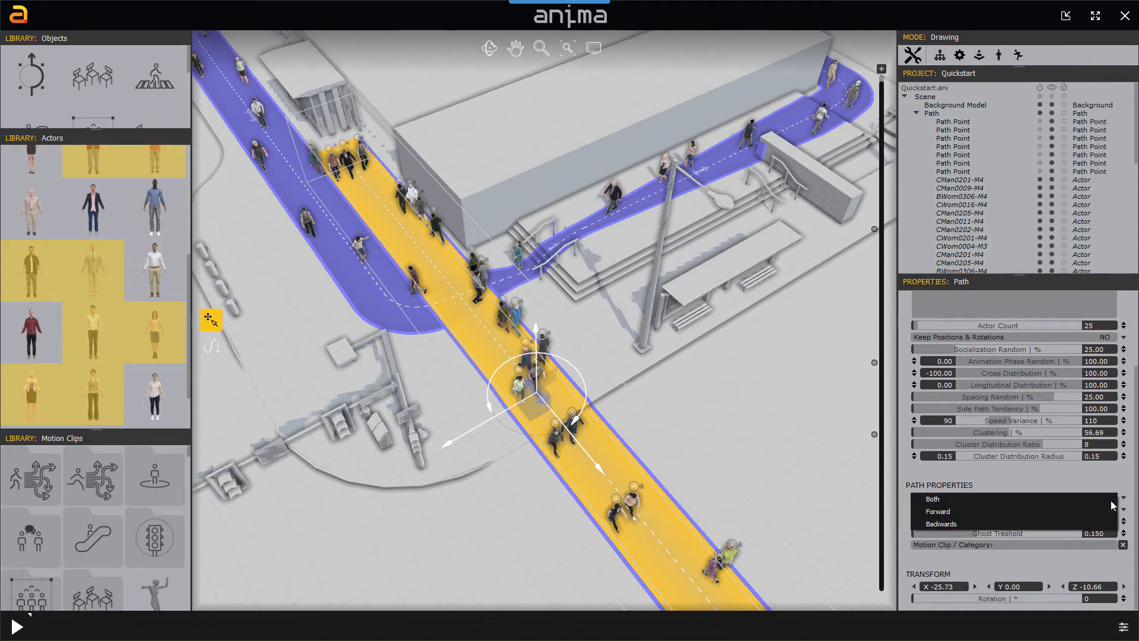
{"action": "left_click", "coordinate": [1073, 510]}
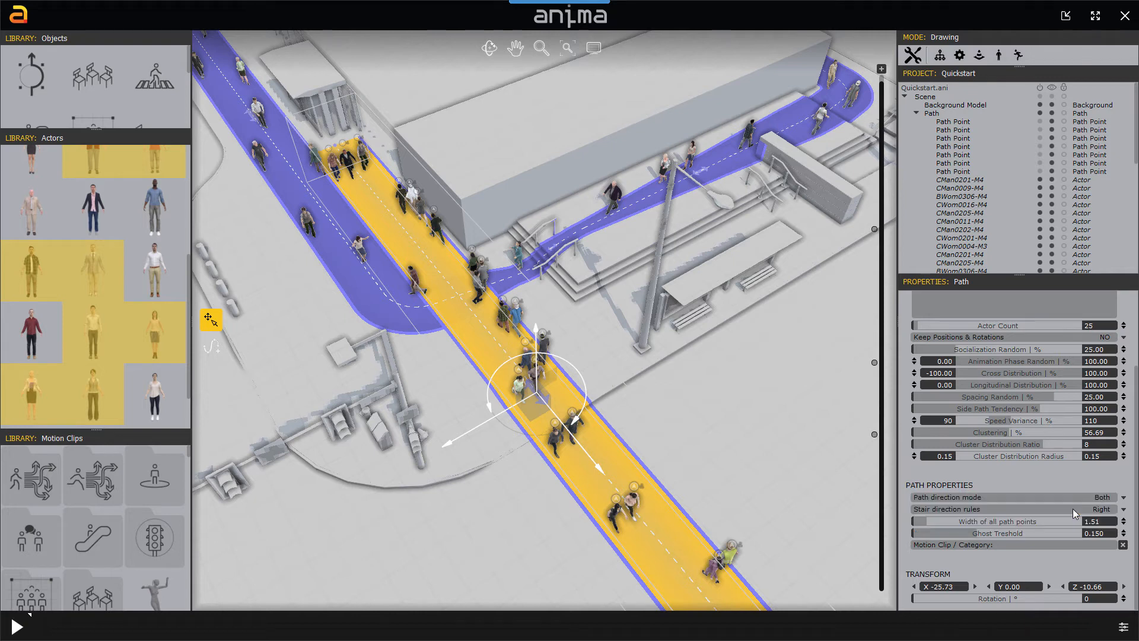
{"action": "left_click", "coordinate": [1067, 500]}
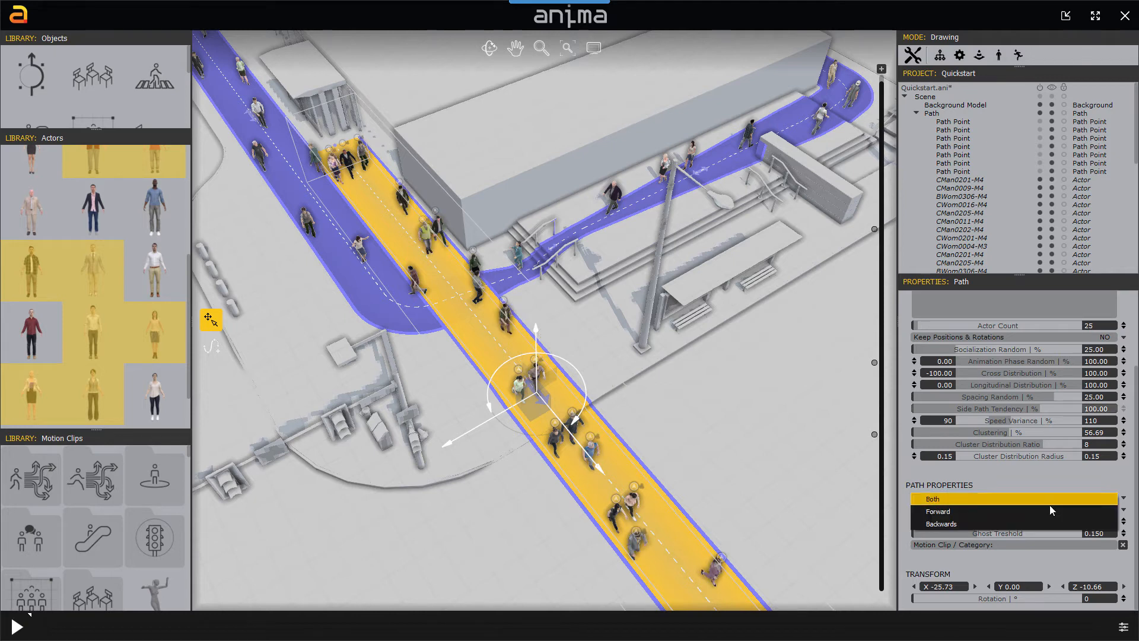
{"action": "left_click", "coordinate": [1044, 522]}
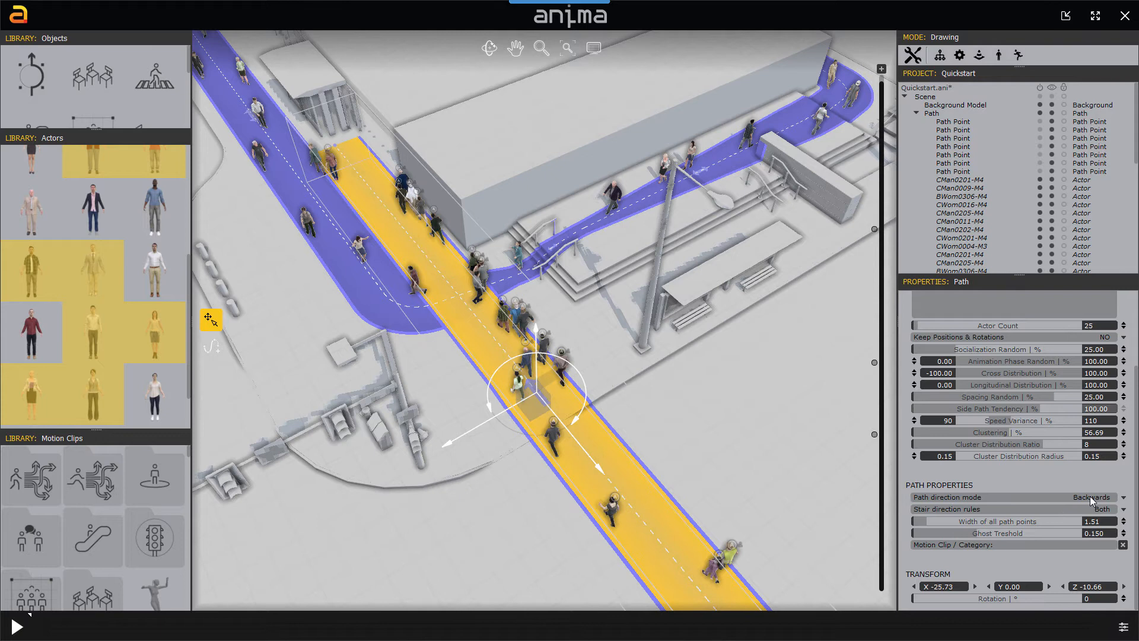
{"action": "left_click", "coordinate": [1092, 499]}
{"action": "left_click", "coordinate": [1060, 502]}
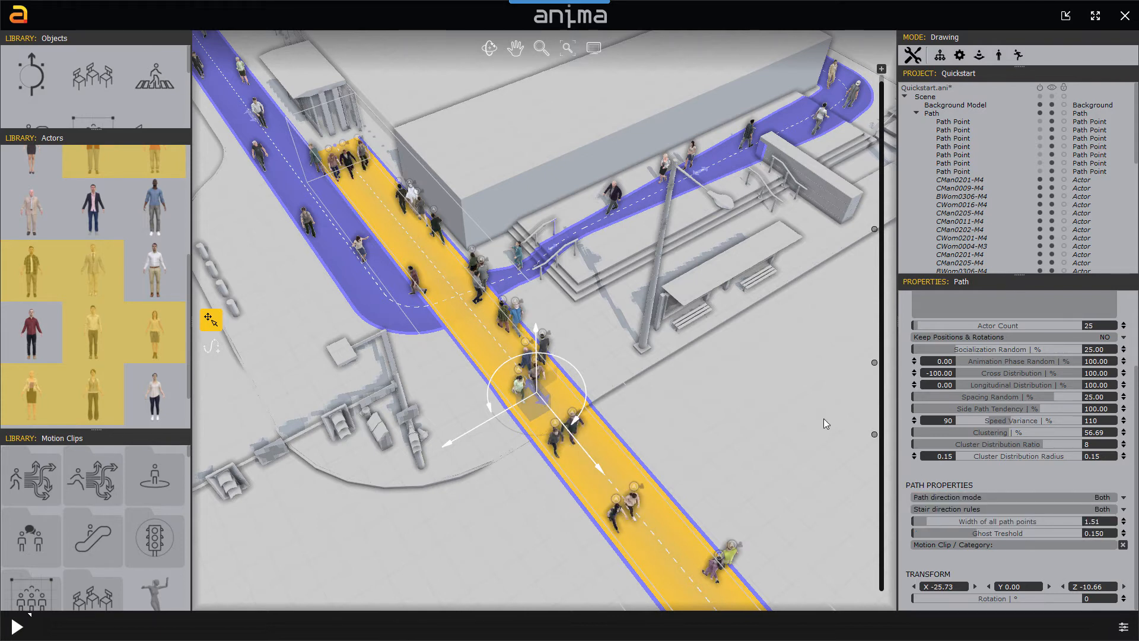
- Deselect the path and enlarge the Objects library so that all its object types show while working at the bus shelter
{"action": "left_click", "coordinate": [787, 422]}
{"action": "middle_click_drag", "start_coordinate": [749, 378], "coordinate": [431, 268], "text": "alt"}
{"action": "scroll", "coordinate": [427, 239], "scroll_direction": "up", "scroll_amount": 4}
{"action": "middle_click_drag", "start_coordinate": [424, 510], "coordinate": [419, 378]}
{"action": "scroll", "coordinate": [419, 401], "scroll_direction": "up", "scroll_amount": 1}
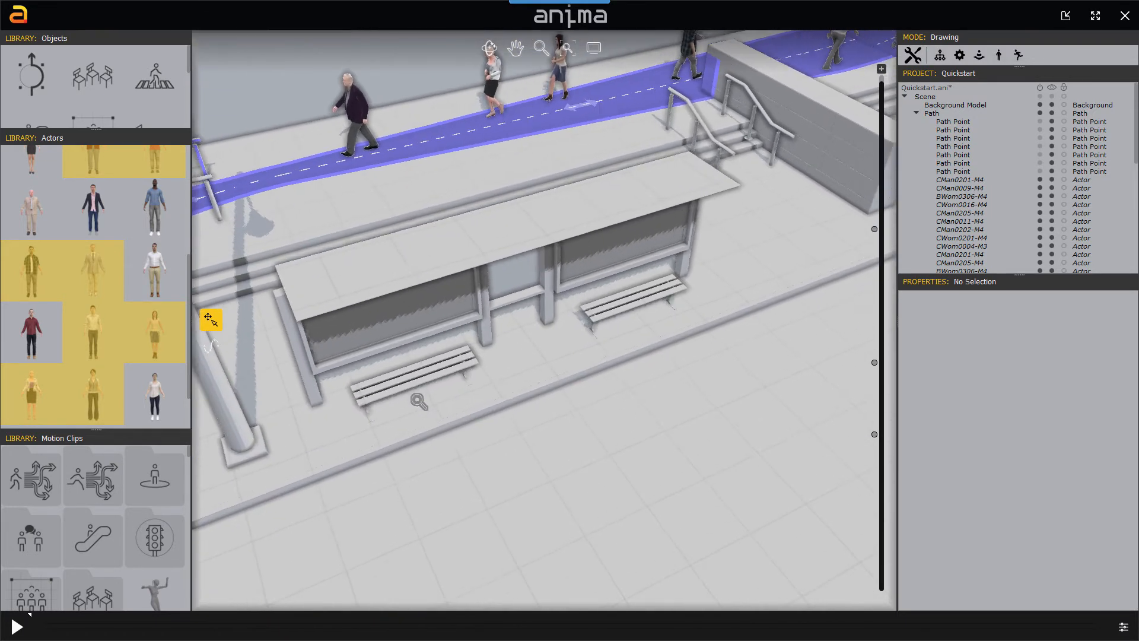
{"action": "scroll", "coordinate": [419, 401], "scroll_direction": "up", "scroll_amount": 3}
{"action": "mouse_move", "coordinate": [144, 137]}
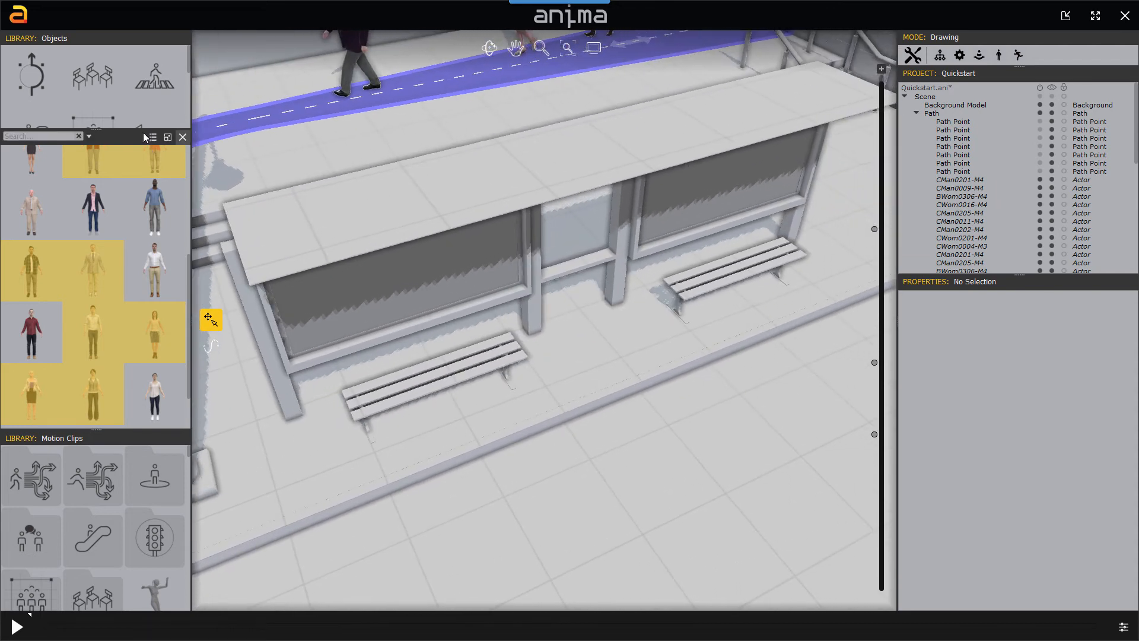
{"action": "left_click_drag", "start_coordinate": [145, 136], "coordinate": [136, 285]}
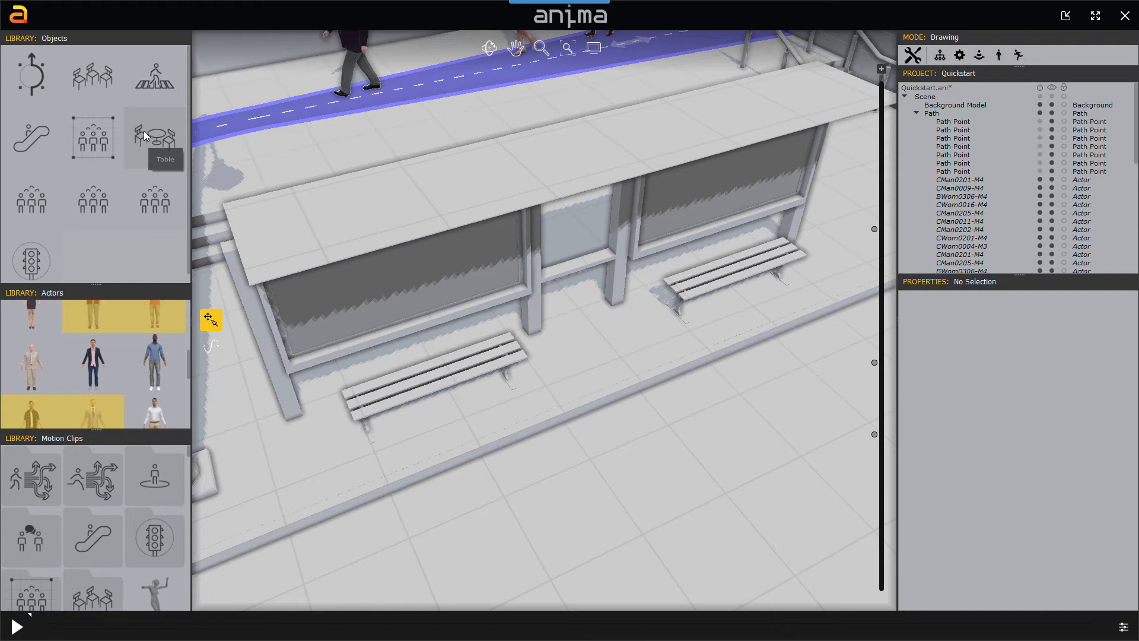
- Place a Seat rotated 272° on the end of the shelter's nearer bench and seat actor CMan0017-M4 on it
{"action": "left_click_drag", "start_coordinate": [101, 82], "coordinate": [381, 395]}
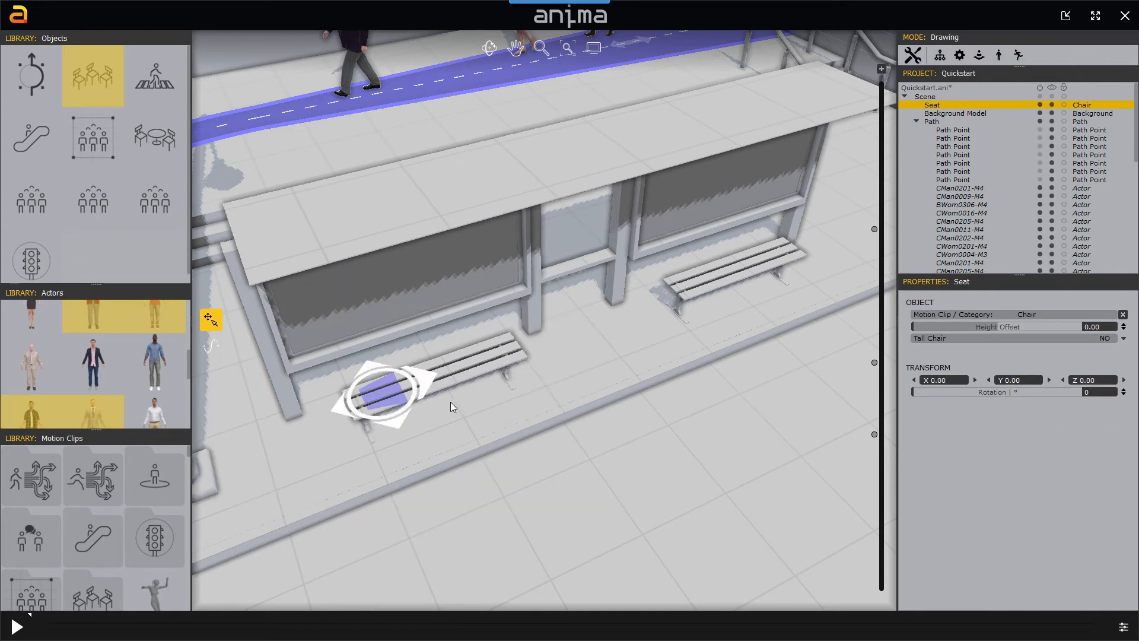
{"action": "left_click_drag", "start_coordinate": [344, 426], "coordinate": [362, 429]}
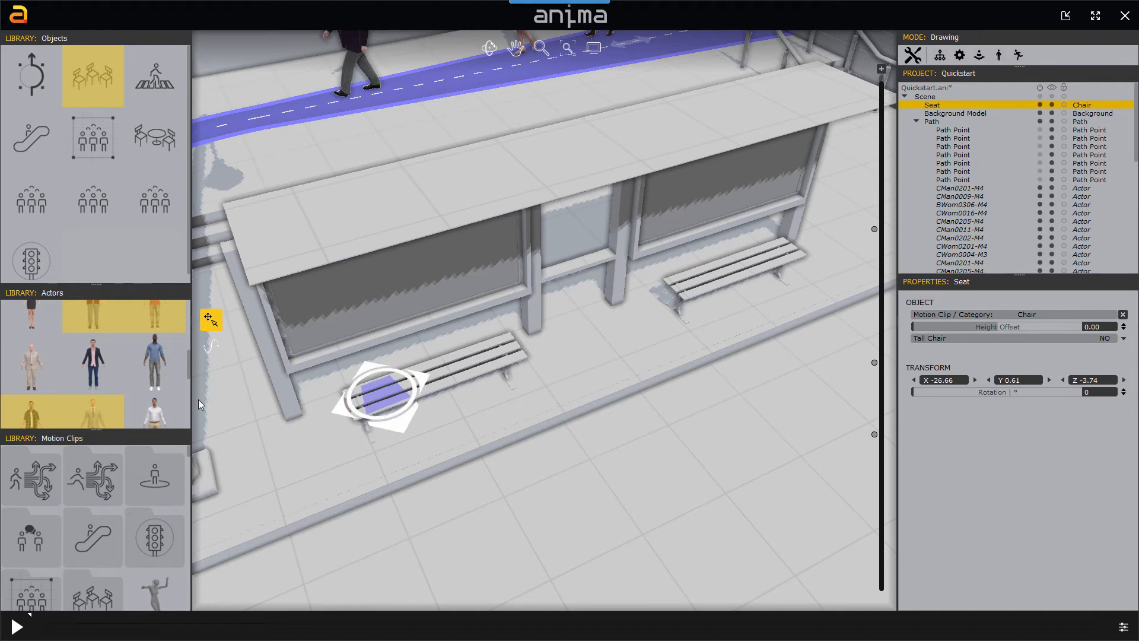
{"action": "left_click", "coordinate": [93, 363]}
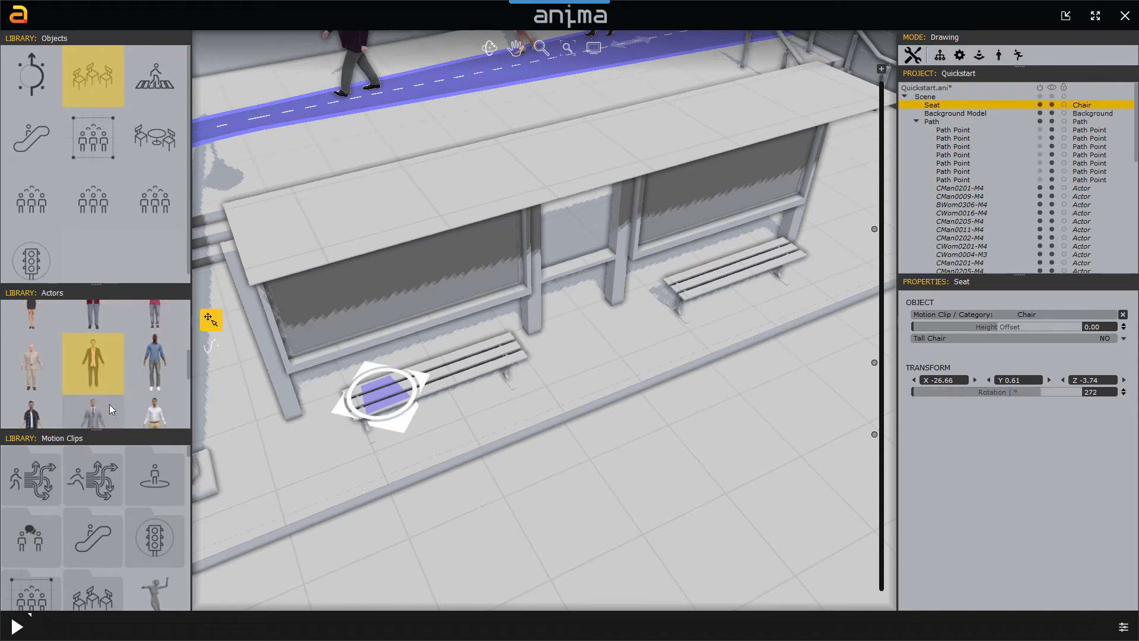
{"action": "left_click", "coordinate": [386, 403]}
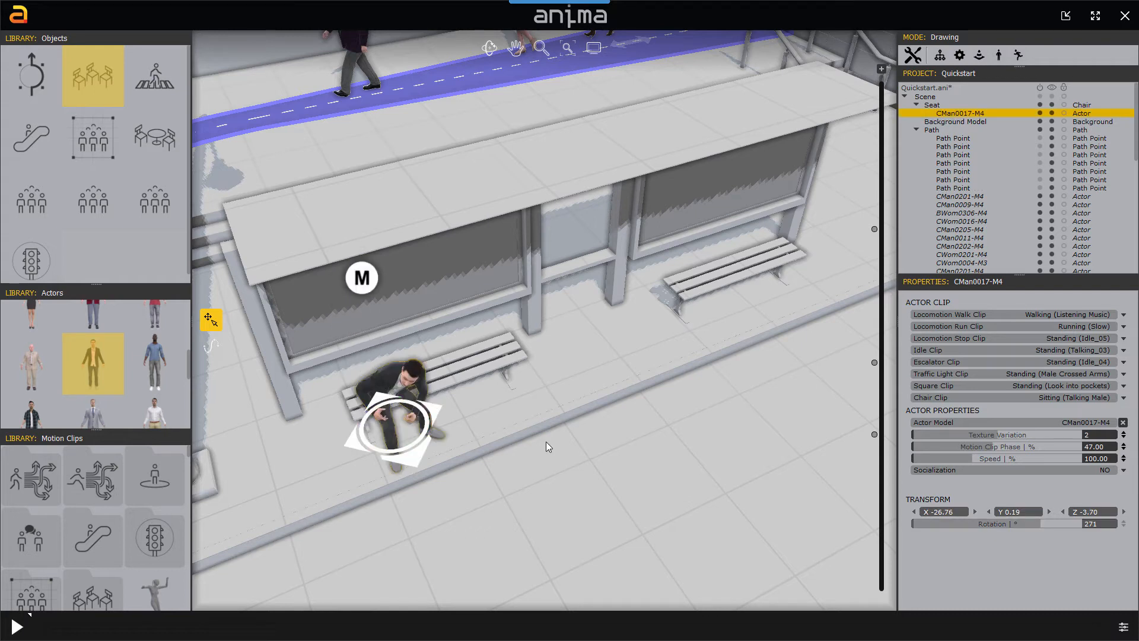
- Undo the seated actor and the placement of the single seat on the bench
{"action": "key", "text": "ctrl+z"}
{"action": "key", "text": "ctrl+z"}
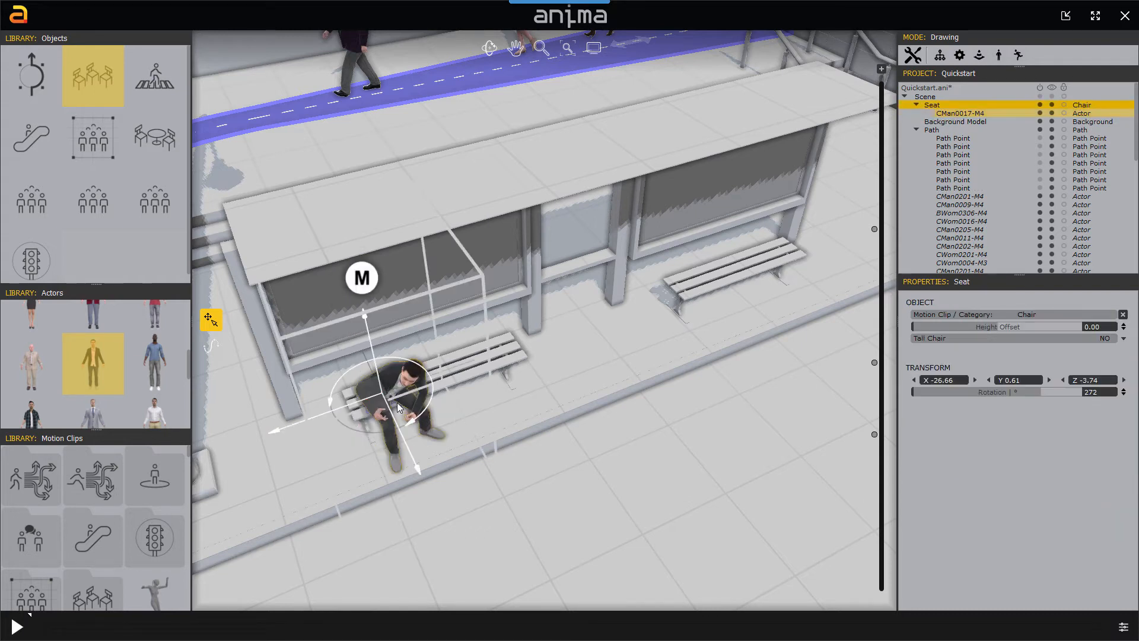
{"action": "key", "text": "ctrl+z"}
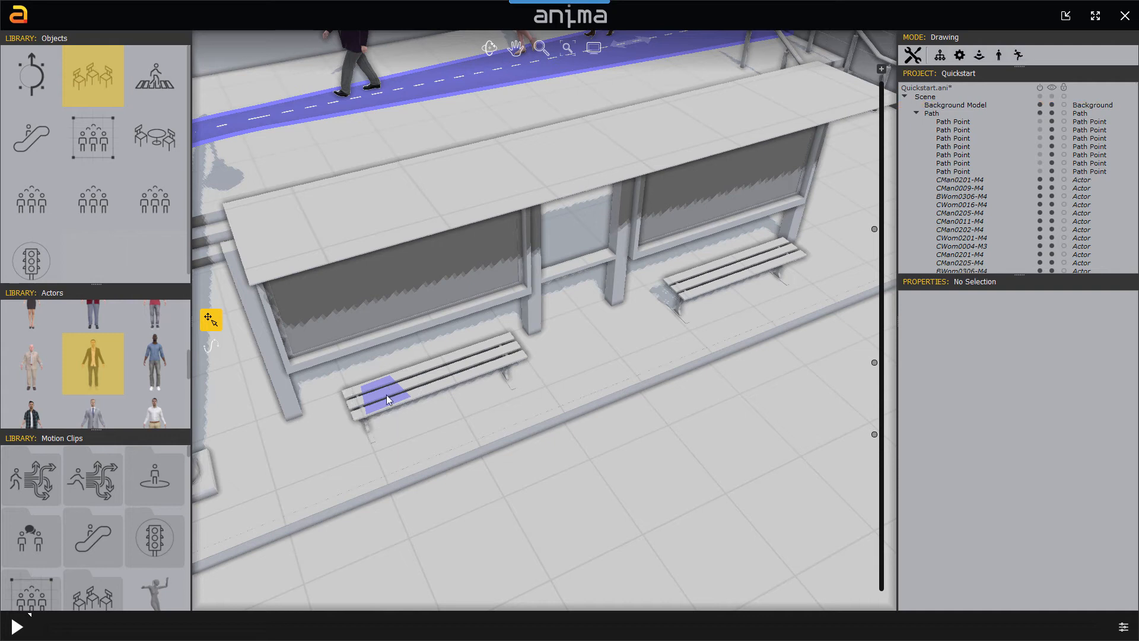
- Place a Table object between the two shelter benches and add three of its seats along each bench
{"action": "left_click", "coordinate": [142, 139]}
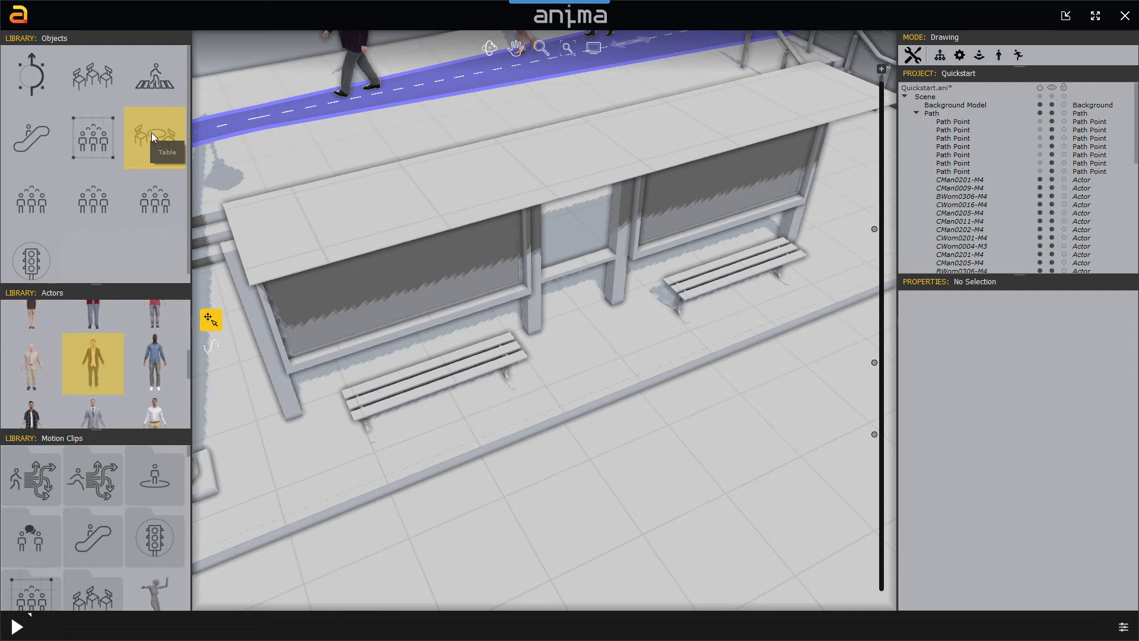
{"action": "left_click_drag", "start_coordinate": [151, 133], "coordinate": [602, 342]}
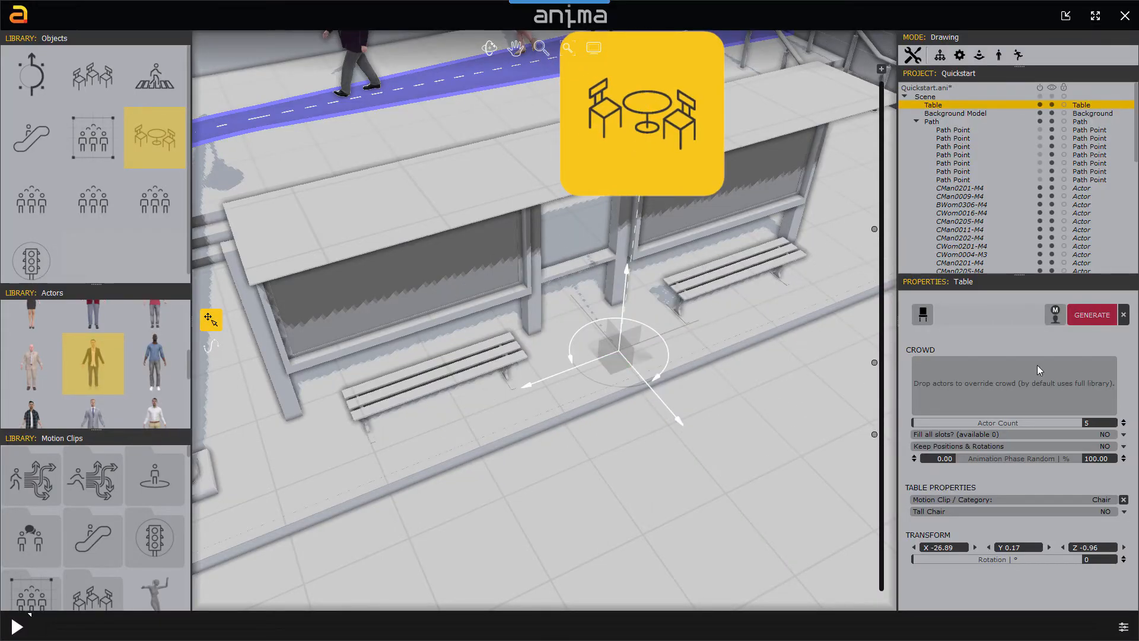
{"action": "left_click", "coordinate": [928, 317]}
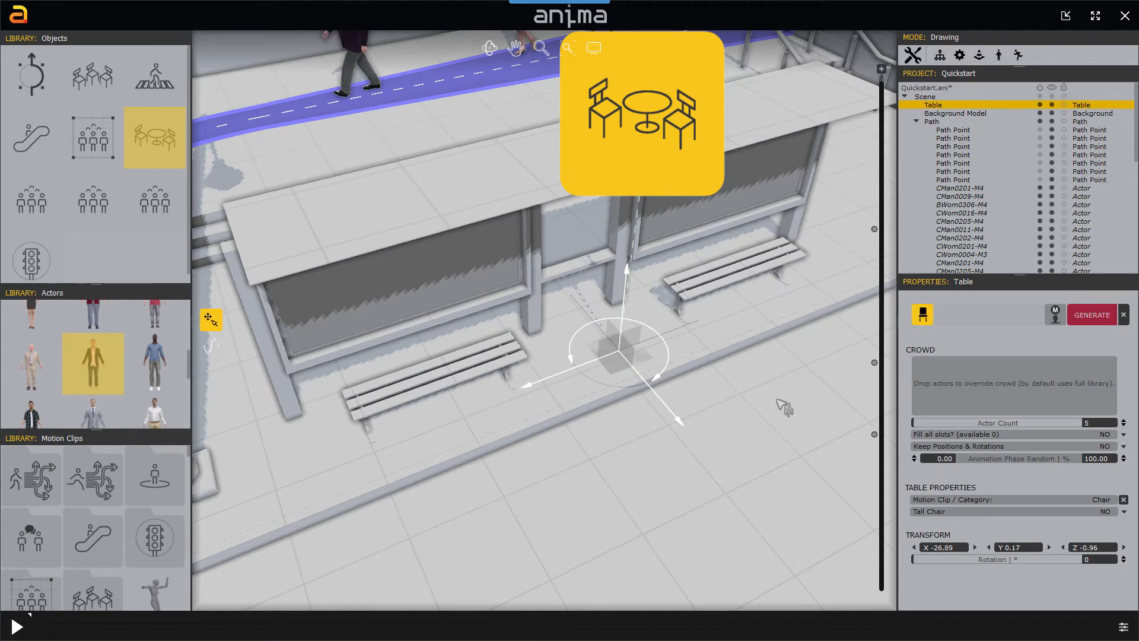
{"action": "left_click", "coordinate": [393, 415]}
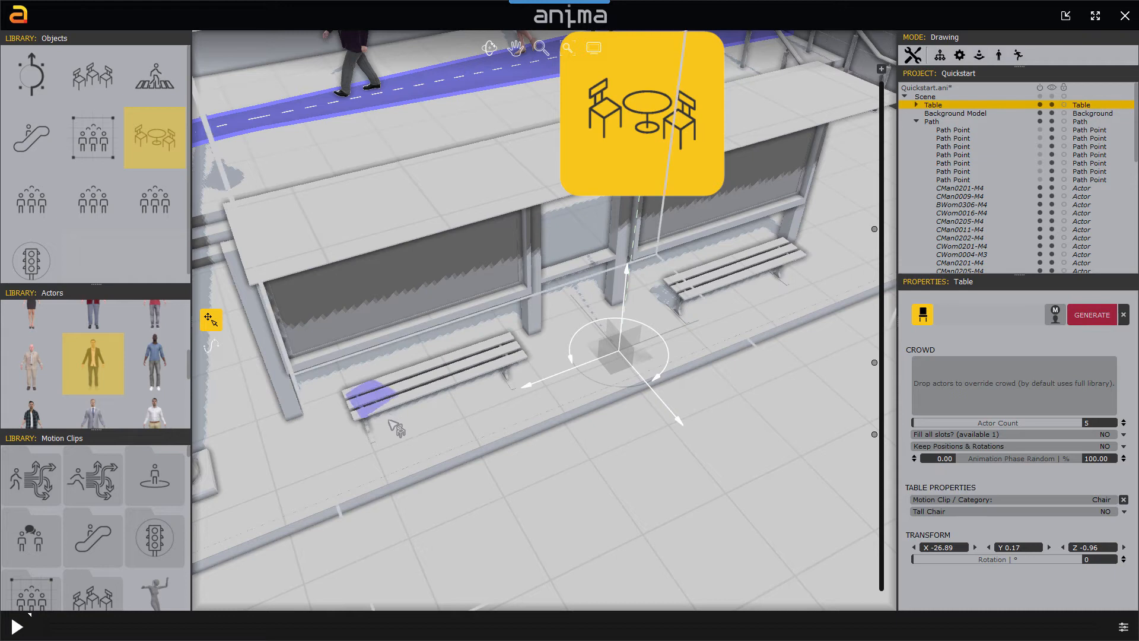
{"action": "left_click", "coordinate": [440, 404]}
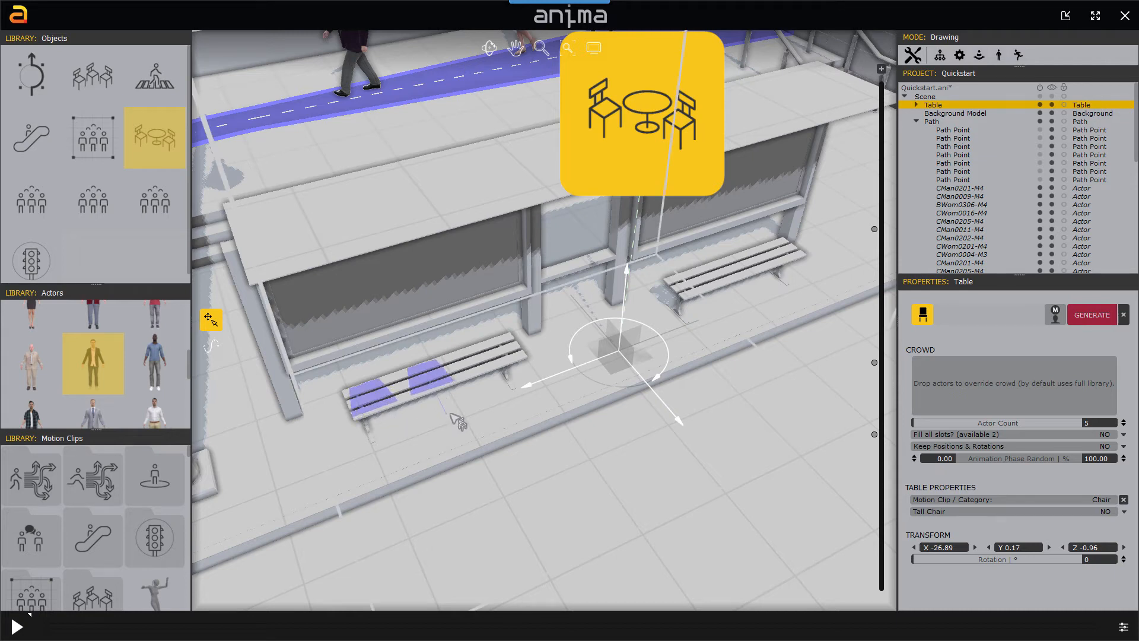
{"action": "left_click", "coordinate": [500, 391]}
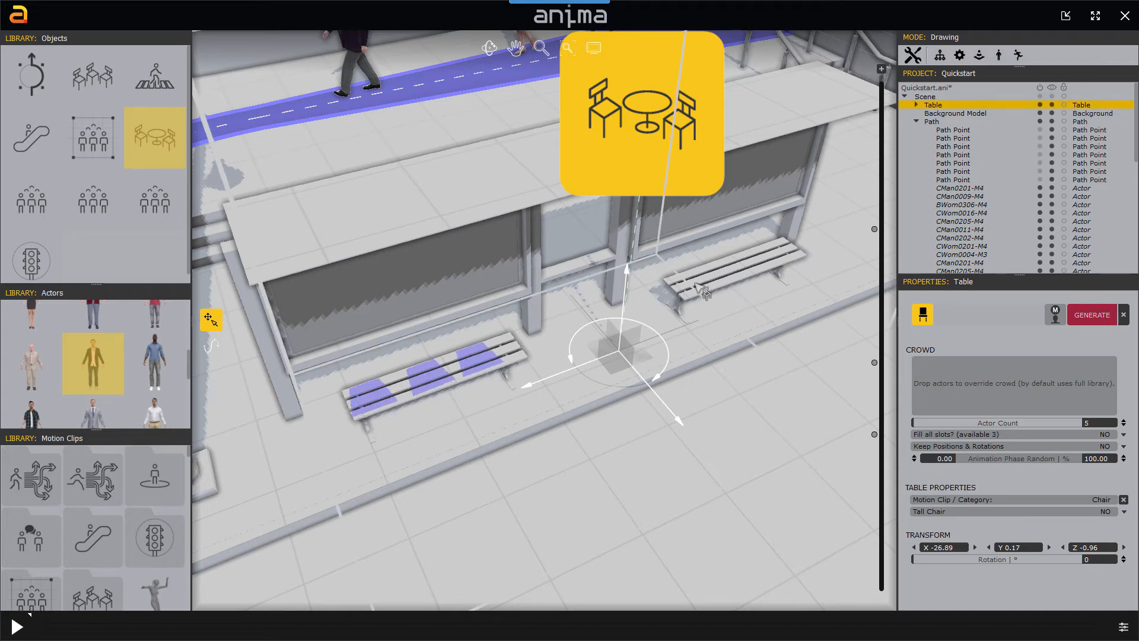
{"action": "left_click", "coordinate": [709, 299]}
{"action": "left_click", "coordinate": [751, 290]}
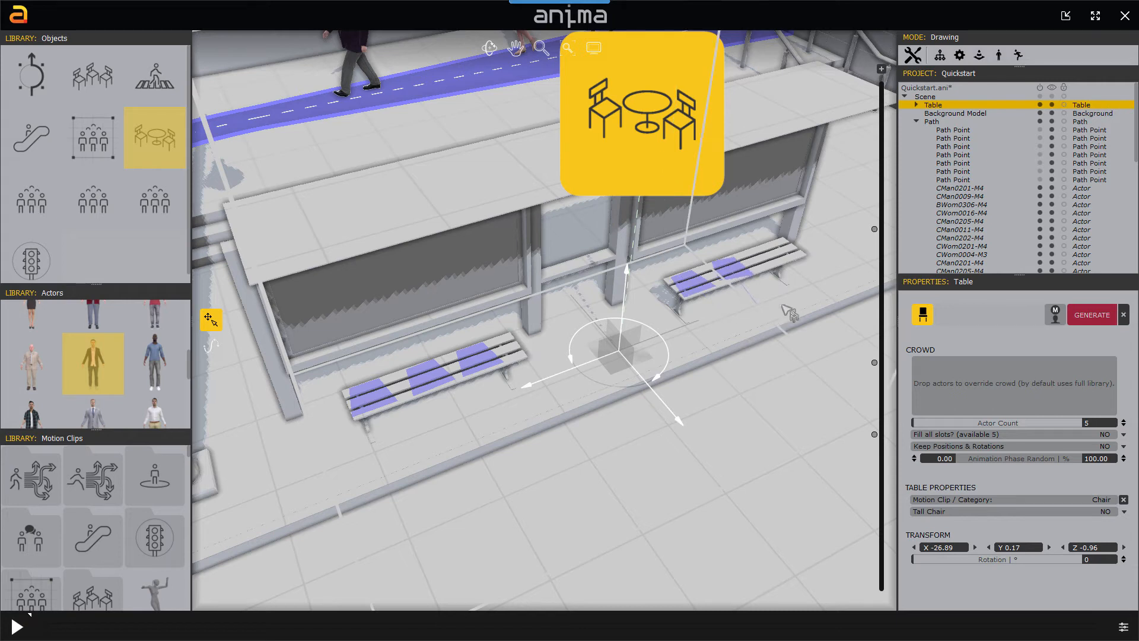
{"action": "left_click", "coordinate": [785, 284]}
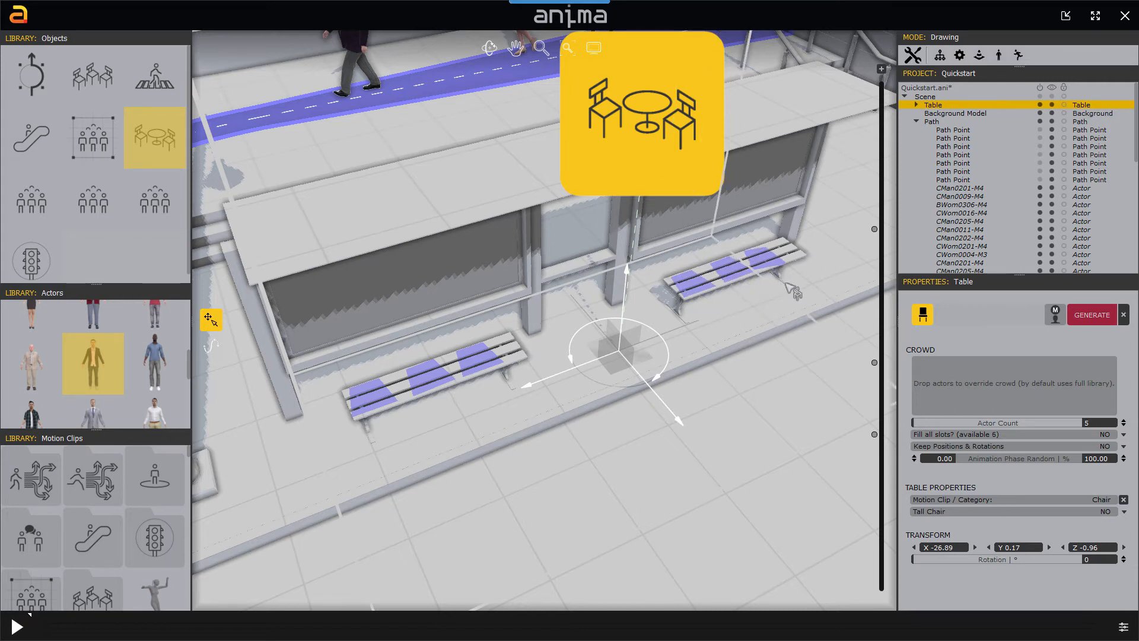
{"action": "right_click", "coordinate": [779, 336]}
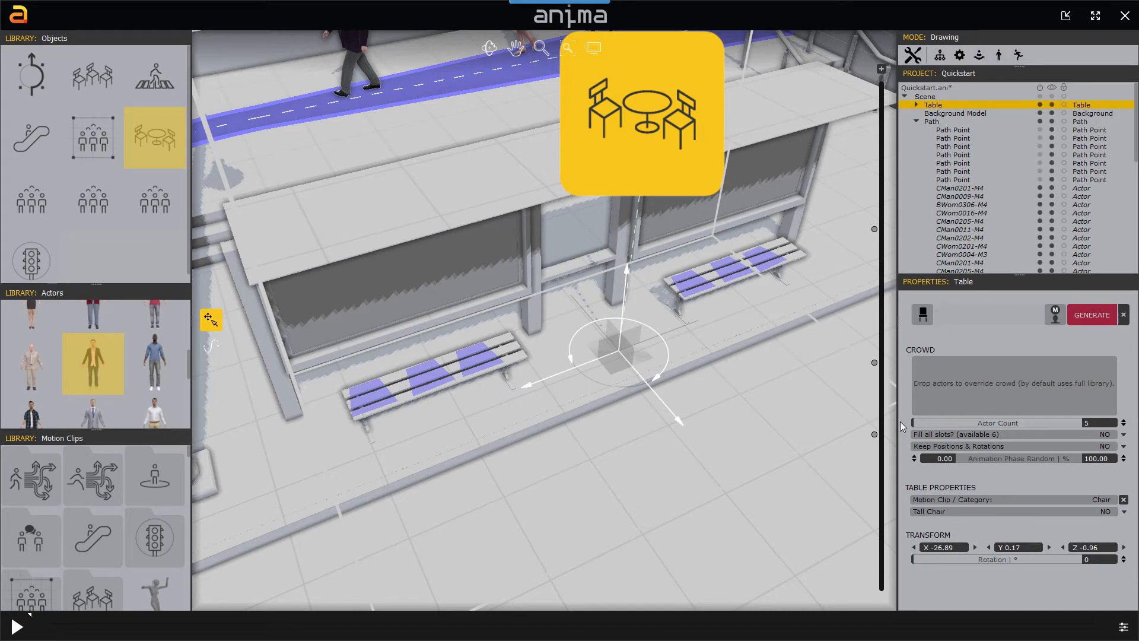
- Assign a mixed selection of library actors, including CMan0016-M4, CMan0017-M4, CMan0200-M4, CMan0201-M4 and CMan0202-M4, as the table's crowd
{"action": "left_click", "coordinate": [152, 366]}
{"action": "scroll", "coordinate": [152, 368], "scroll_direction": "down", "scroll_amount": 1}
{"action": "left_click", "coordinate": [152, 387], "text": "ctrl"}
{"action": "left_click", "coordinate": [95, 386], "text": "ctrl"}
{"action": "left_click", "coordinate": [92, 332], "text": "ctrl"}
{"action": "left_click", "coordinate": [34, 334], "text": "ctrl"}
{"action": "left_click", "coordinate": [31, 376], "text": "ctrl"}
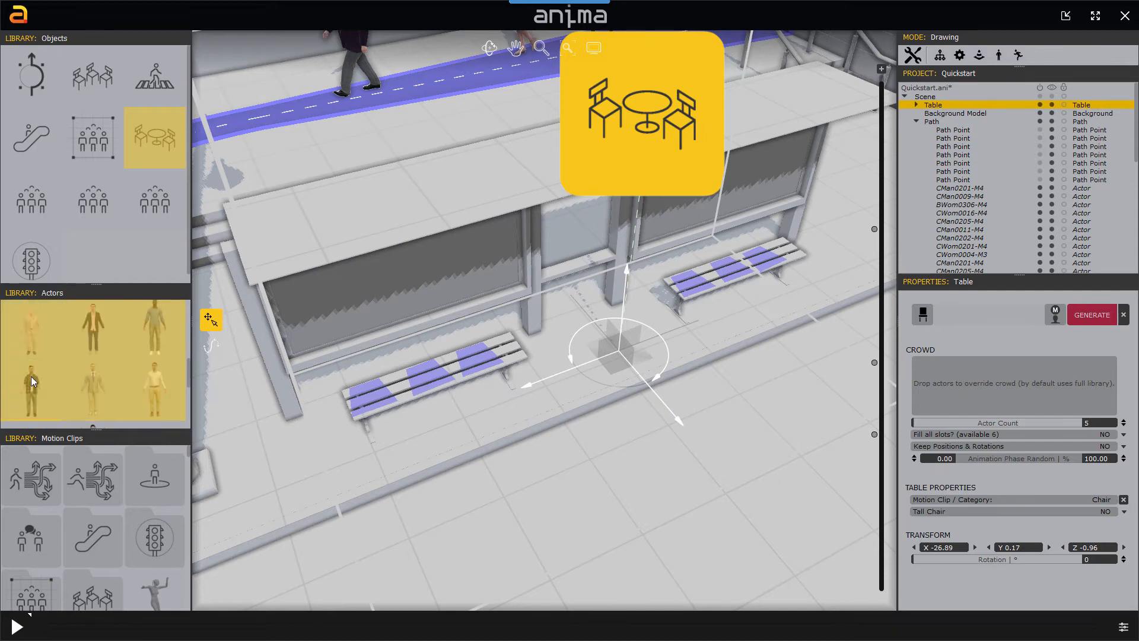
{"action": "scroll", "coordinate": [31, 378], "scroll_direction": "down", "scroll_amount": 3}
{"action": "left_click", "coordinate": [95, 354], "text": "ctrl"}
{"action": "left_click", "coordinate": [94, 396], "text": "ctrl"}
{"action": "left_click_drag", "start_coordinate": [94, 346], "coordinate": [1020, 395]}
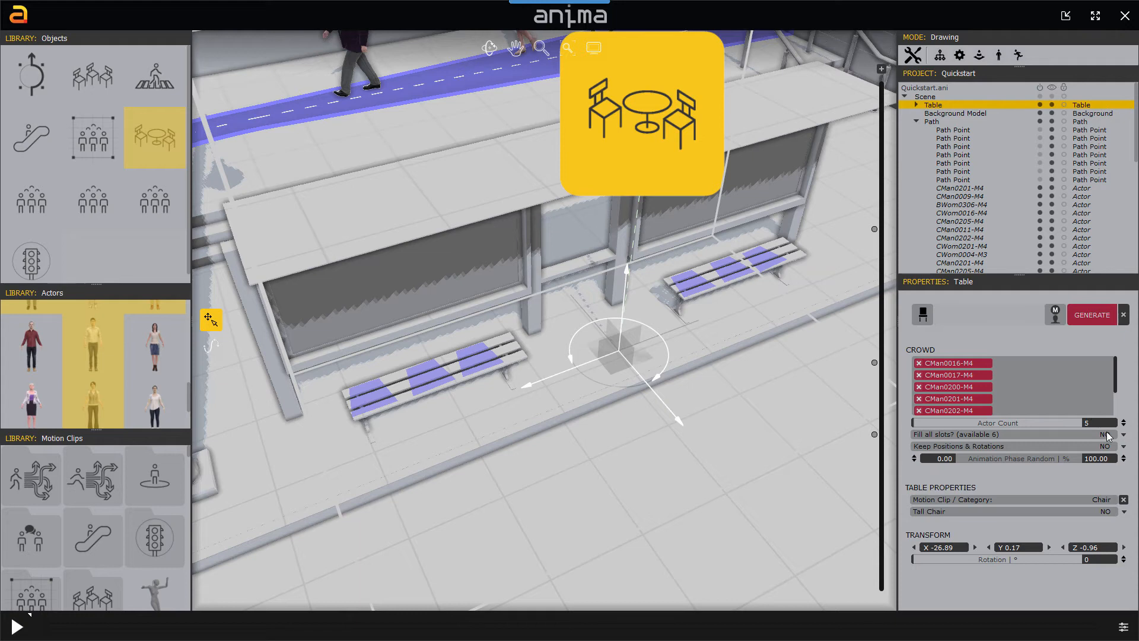
- Turn on filling of all slots for the table and generate its seated actors
{"action": "left_click", "coordinate": [1123, 438]}
{"action": "left_click", "coordinate": [1059, 437]}
{"action": "left_click", "coordinate": [1093, 315]}
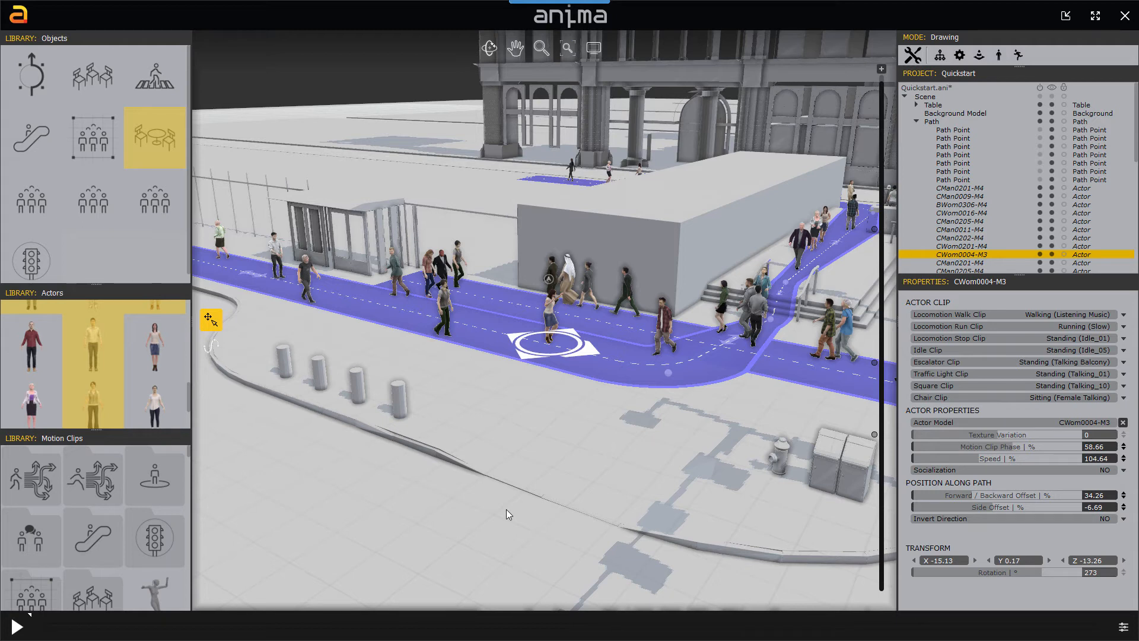
- Clear the actor selection and place a Square Area on the corner pavement between the walking path and the curb
{"action": "left_click", "coordinate": [471, 494]}
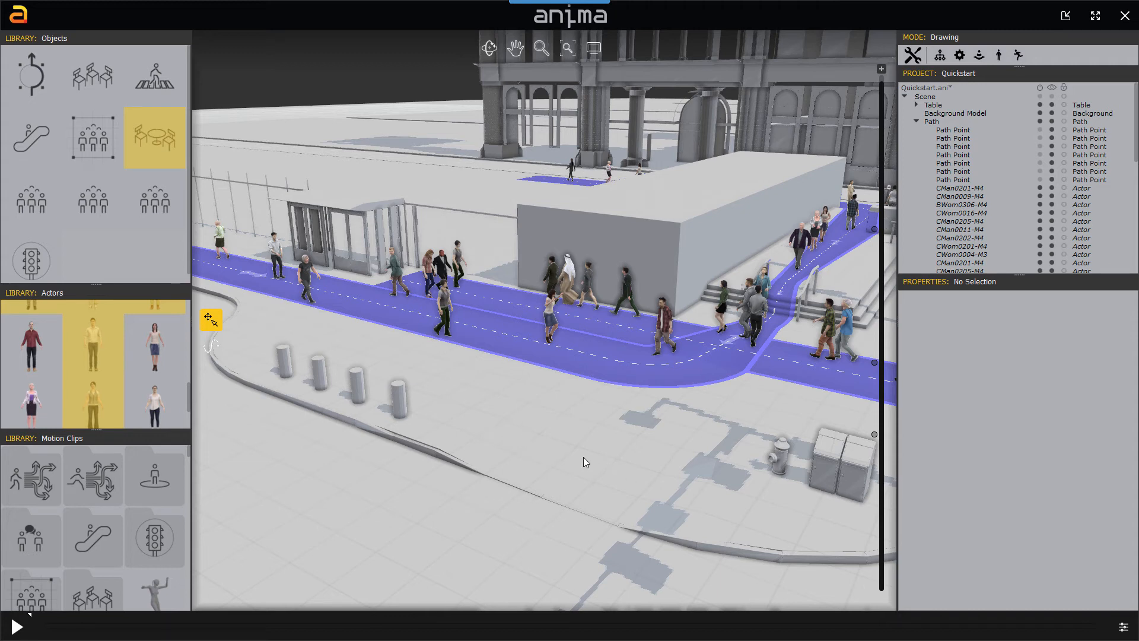
{"action": "left_click_drag", "start_coordinate": [97, 131], "coordinate": [599, 435]}
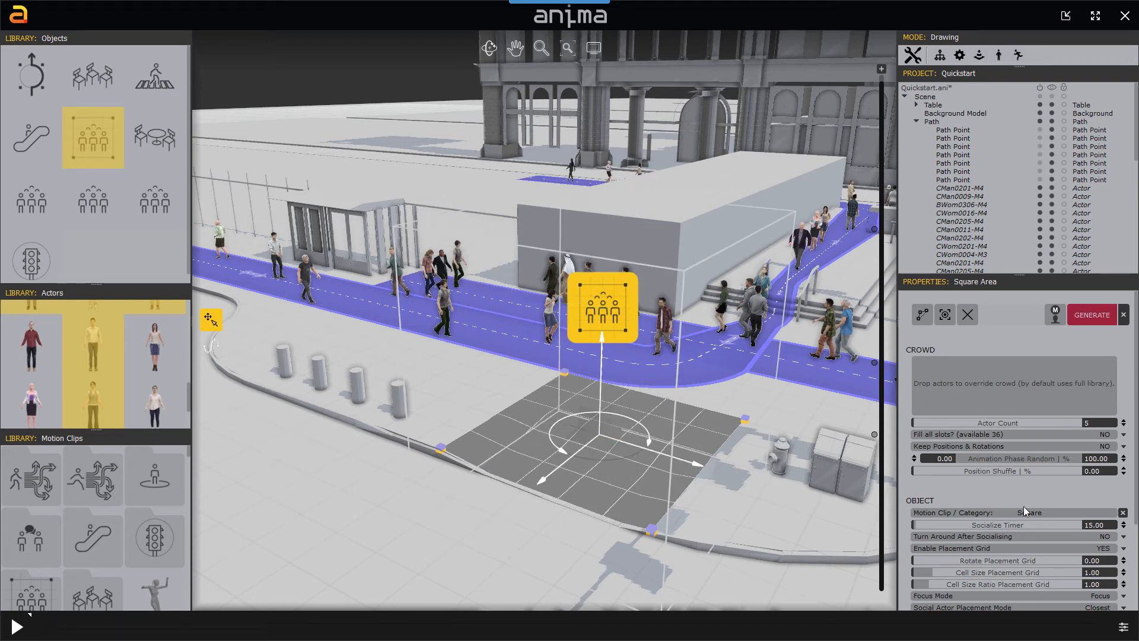
{"action": "scroll", "coordinate": [1134, 462], "scroll_direction": "down", "scroll_amount": 3}
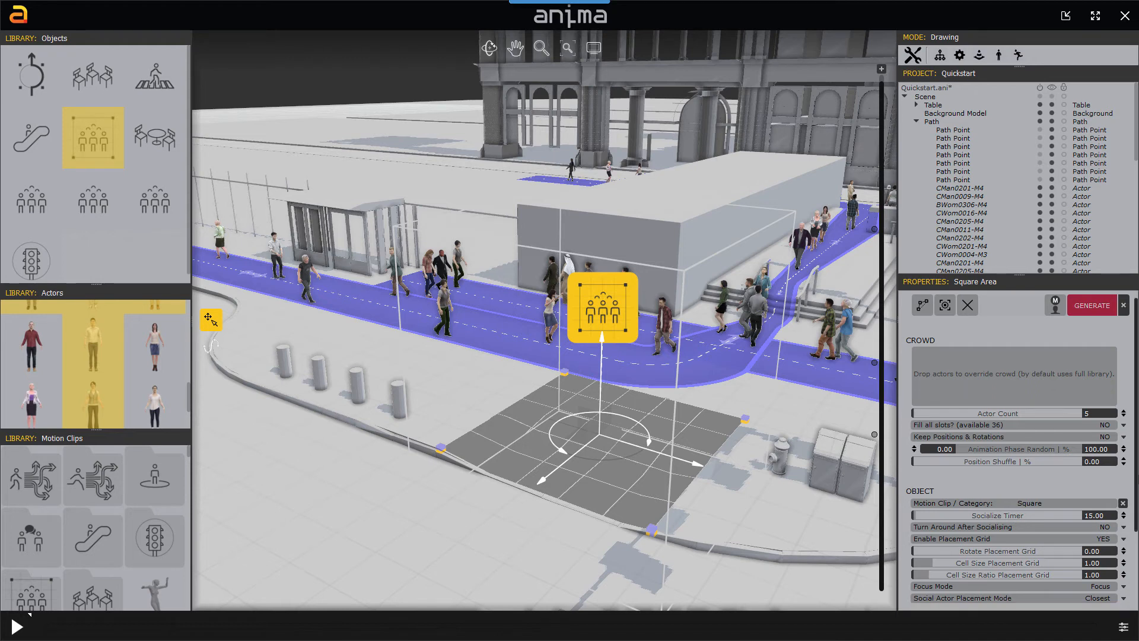
{"action": "scroll", "coordinate": [996, 549], "scroll_direction": "down", "scroll_amount": 1}
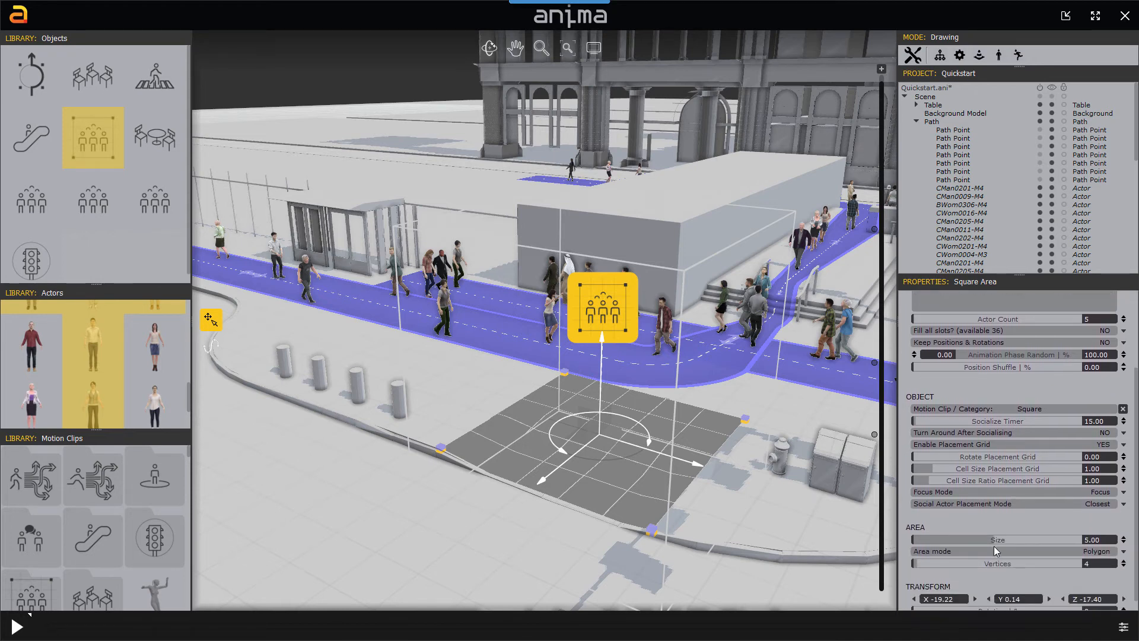
- Set the Square Area's size to 5.99, and preview the Circle area mode before returning to Polygon
{"action": "left_click_drag", "start_coordinate": [1008, 539], "coordinate": [1020, 540]}
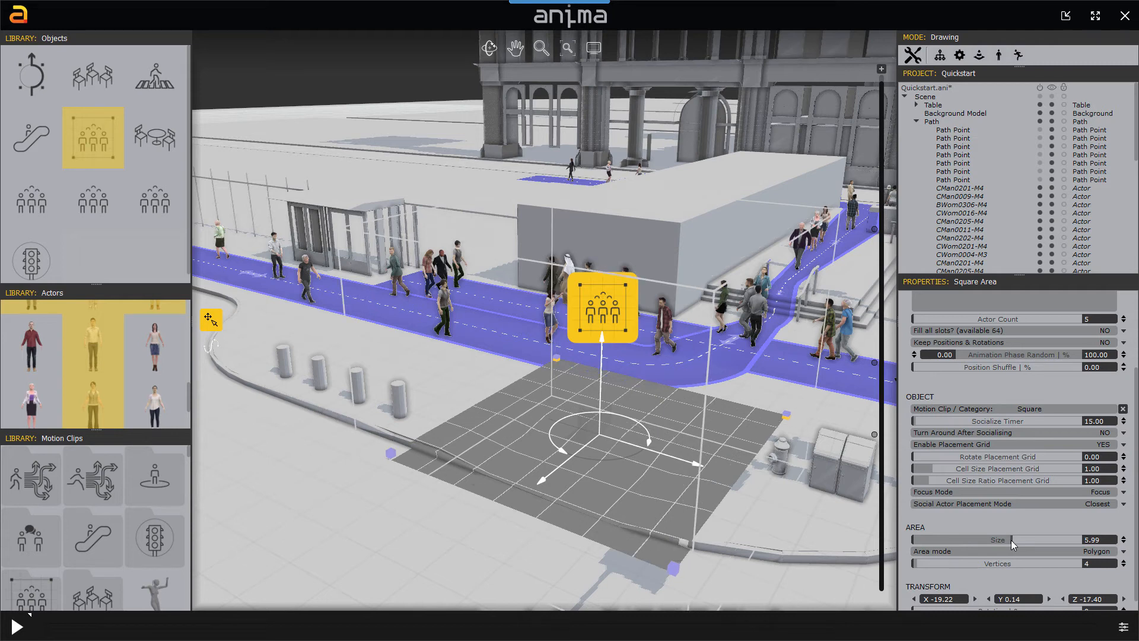
{"action": "left_click", "coordinate": [1120, 552]}
{"action": "left_click", "coordinate": [1047, 551]}
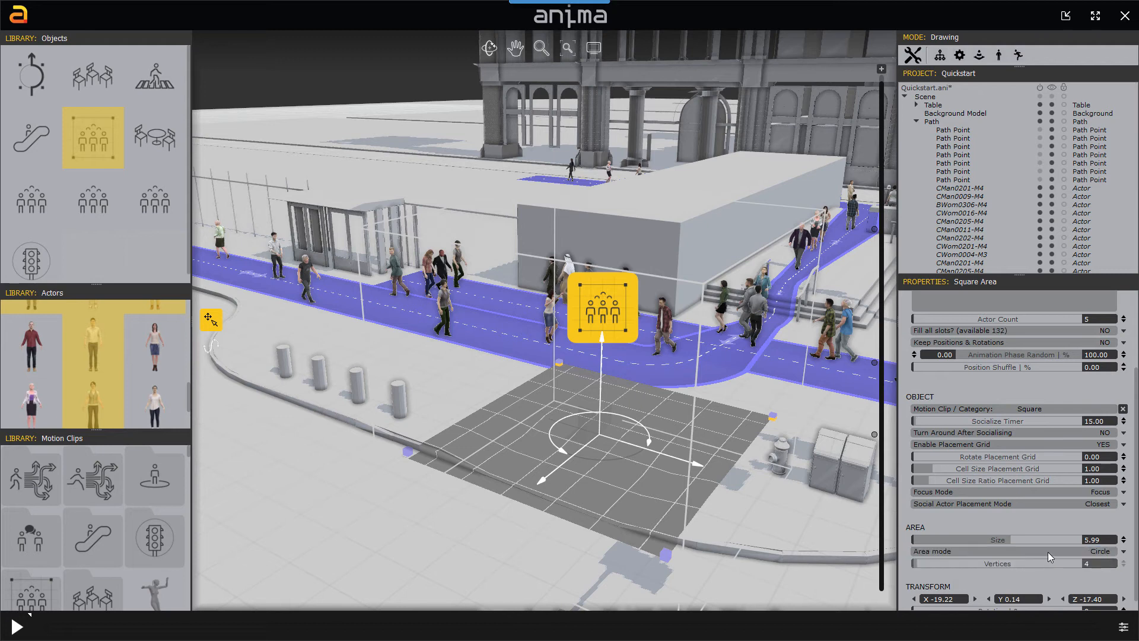
{"action": "left_click", "coordinate": [1123, 555]}
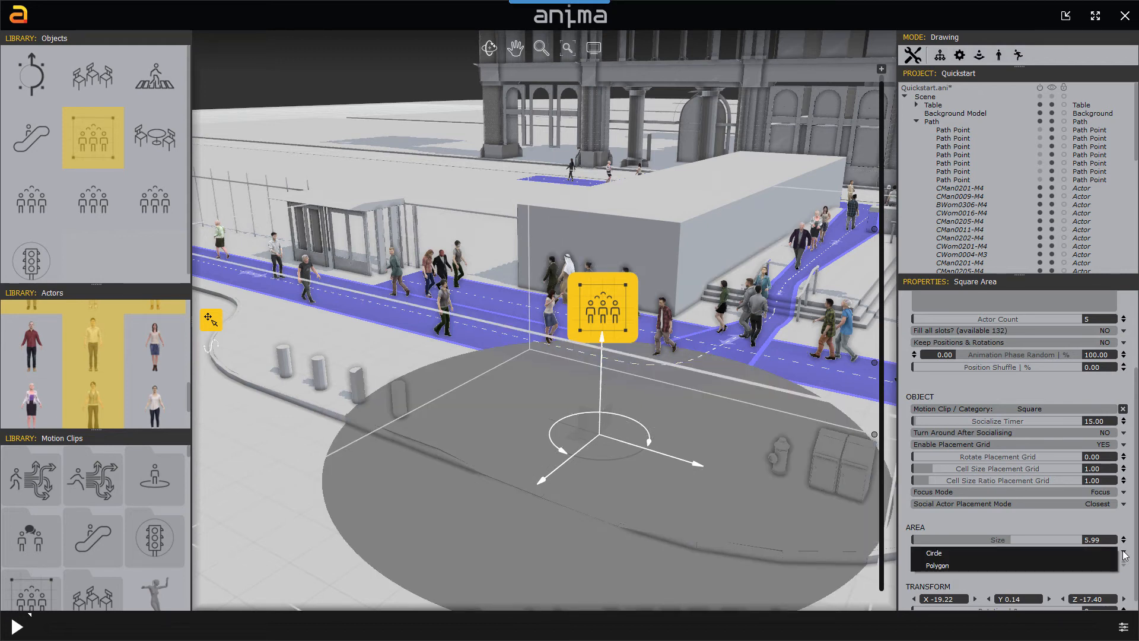
{"action": "left_click", "coordinate": [1073, 560]}
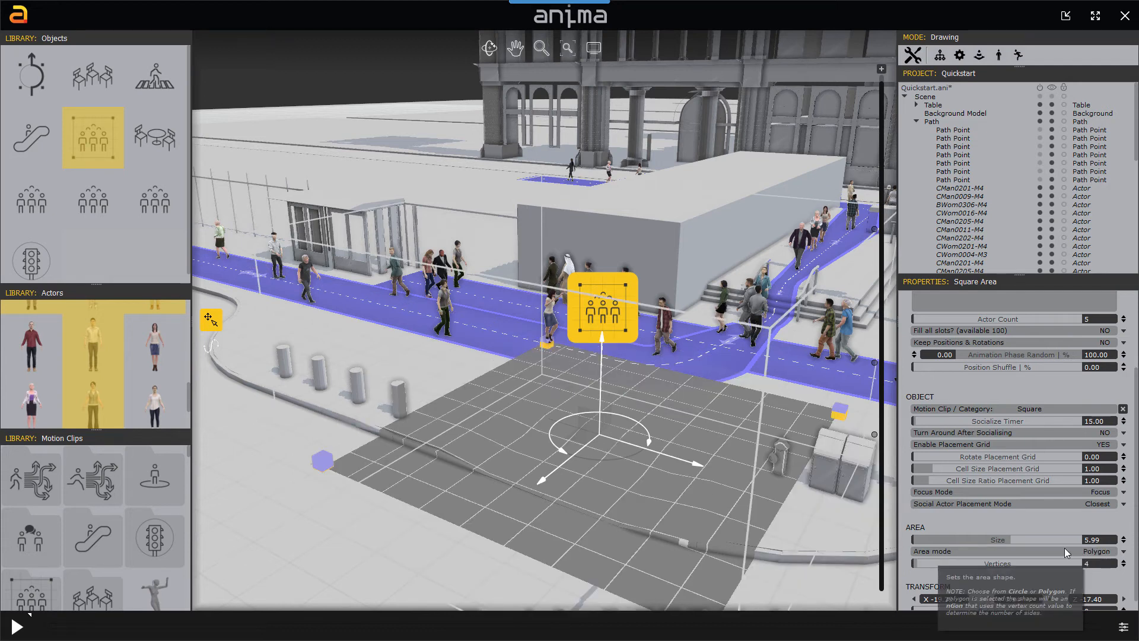
- Move the area's two street-side corner vertices back onto the pavement so its edge follows the curb
{"action": "left_click", "coordinate": [322, 462]}
{"action": "left_click_drag", "start_coordinate": [324, 461], "coordinate": [389, 423]}
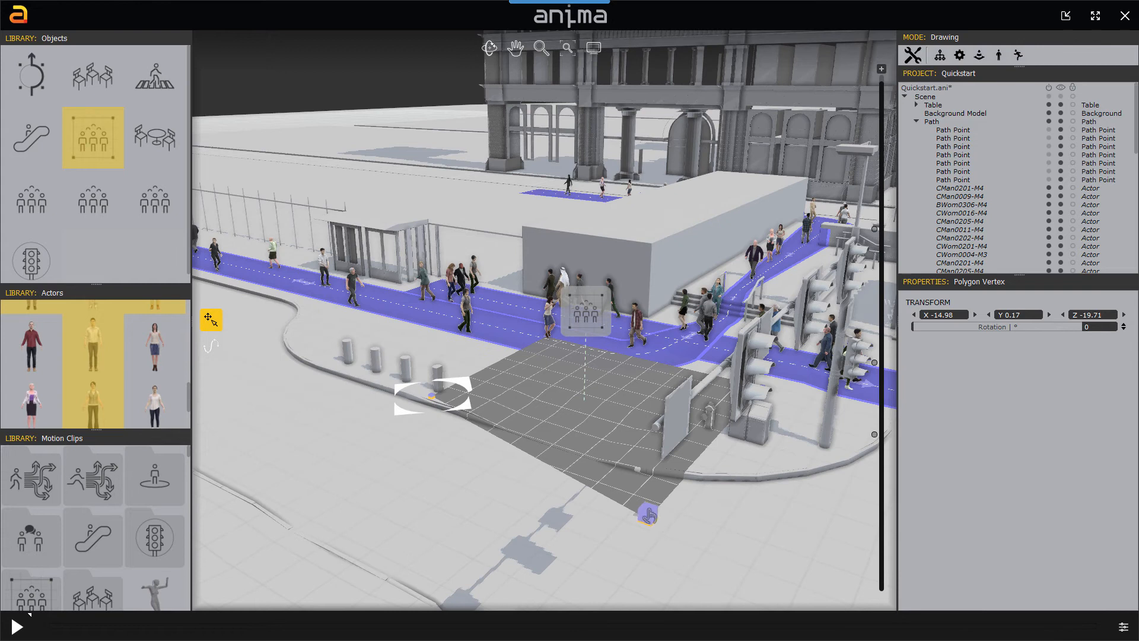
{"action": "left_click_drag", "start_coordinate": [659, 504], "coordinate": [688, 457]}
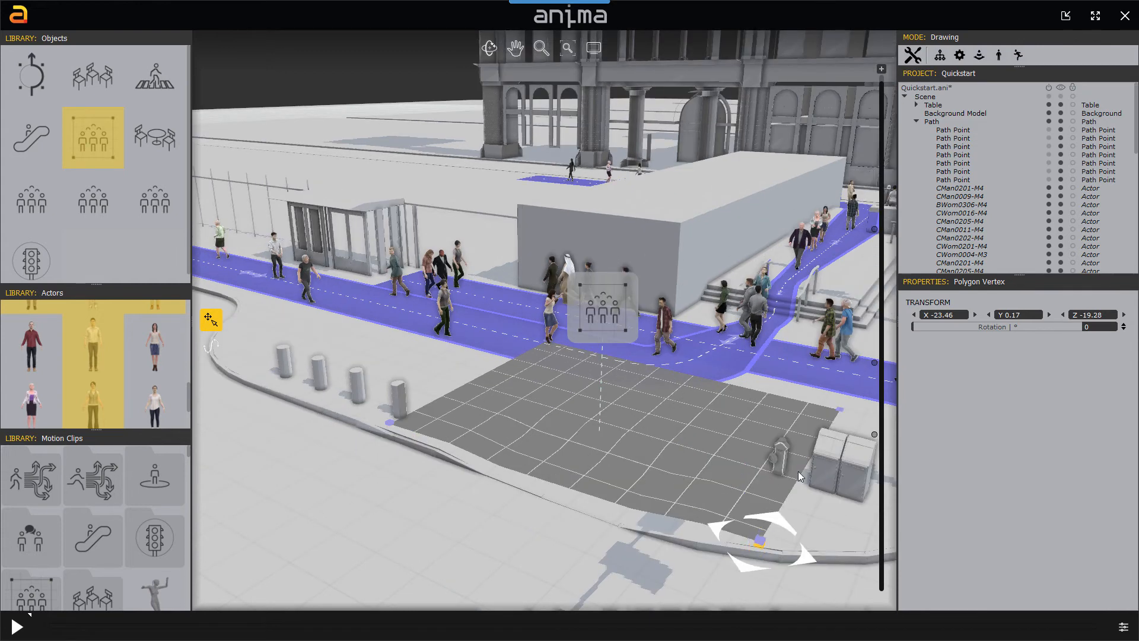
- Add two polygon vertices along the area's edge beside the fire hydrant to shape the boundary around it
{"action": "left_click", "coordinate": [605, 331]}
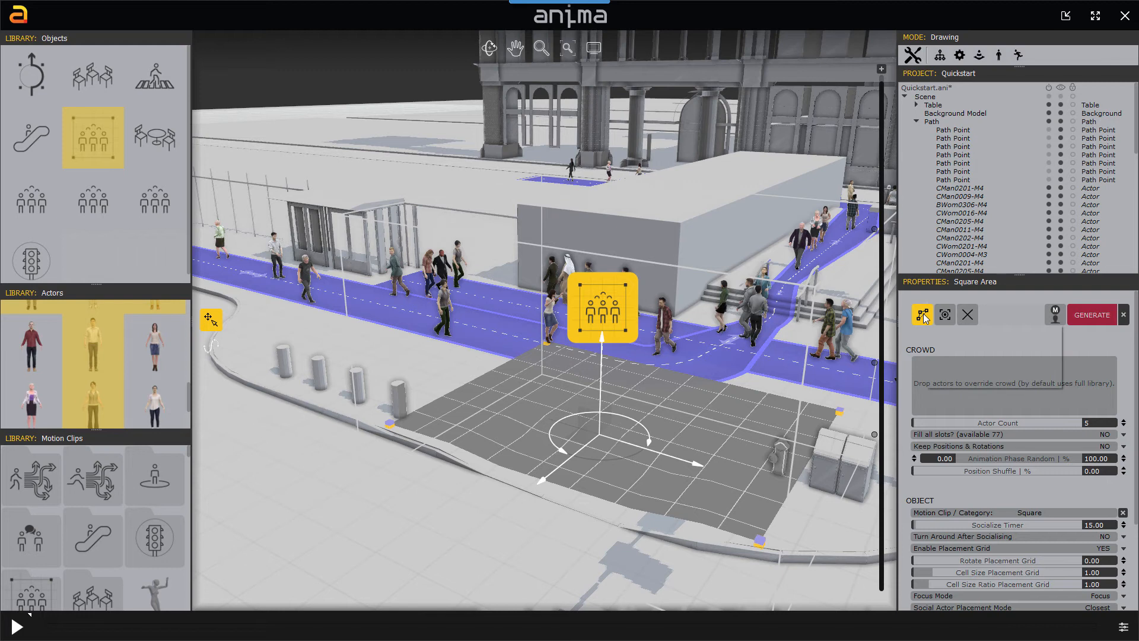
{"action": "left_click", "coordinate": [745, 478]}
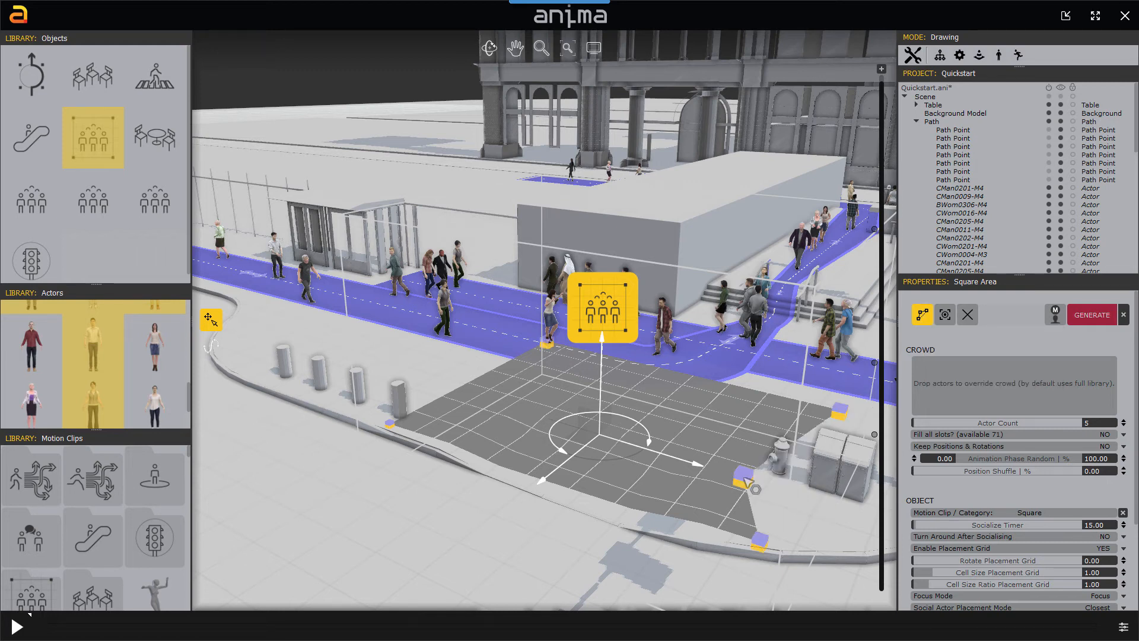
{"action": "left_click", "coordinate": [768, 443]}
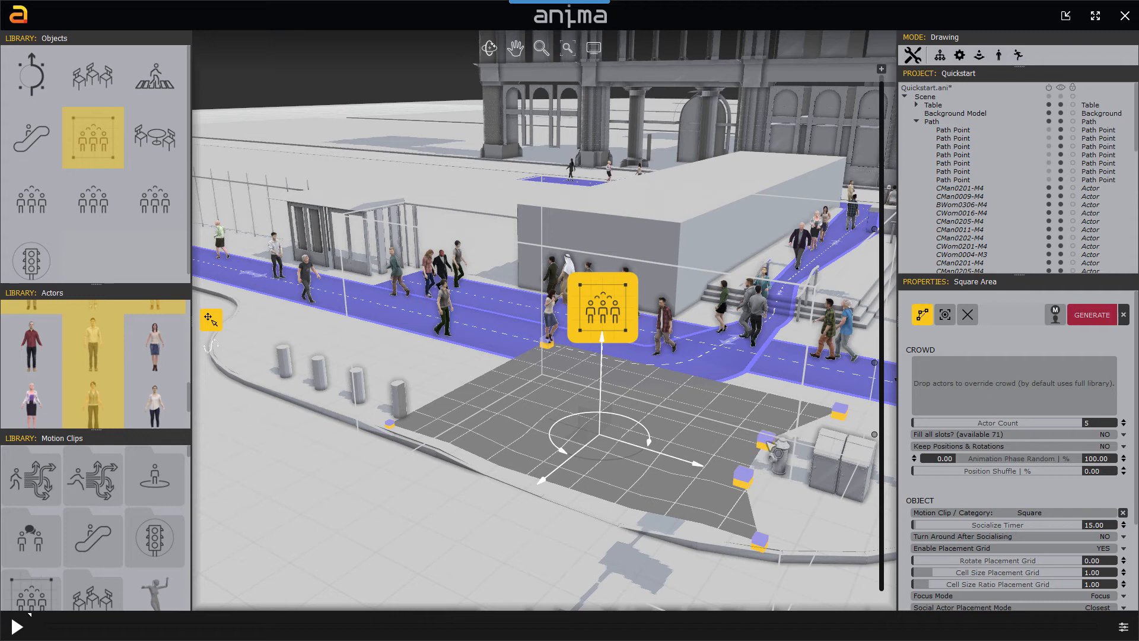
{"action": "right_click", "coordinate": [796, 502]}
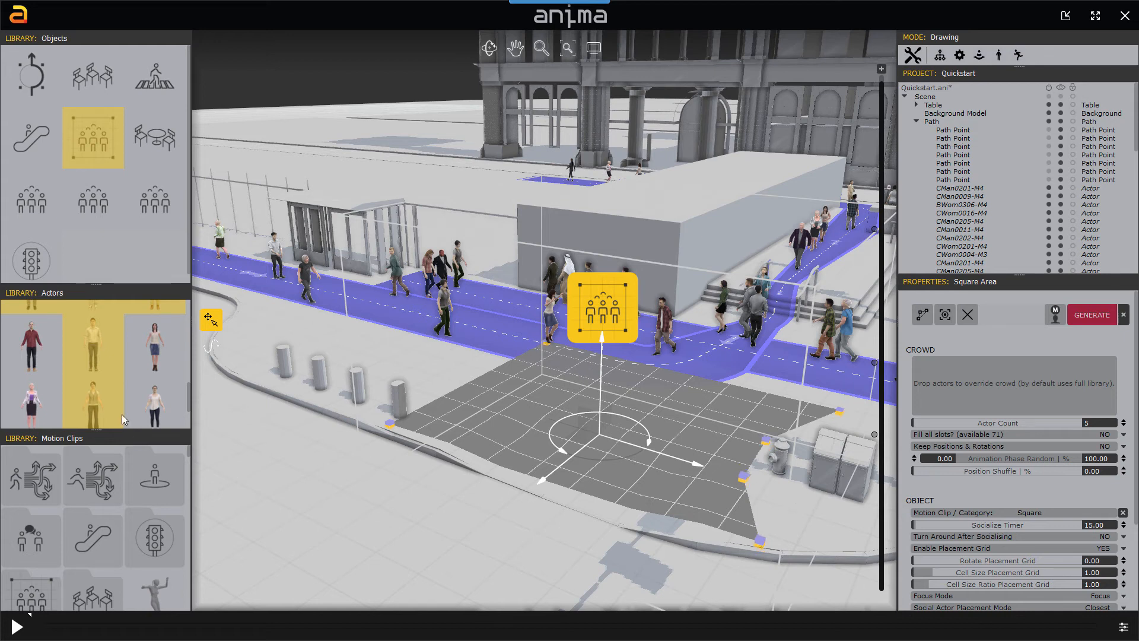
- Place the CWom0004-M3 actor by hand inside the corner area and reselect the Square Area
{"action": "left_click", "coordinate": [147, 349]}
{"action": "left_click_drag", "start_coordinate": [147, 349], "coordinate": [505, 434]}
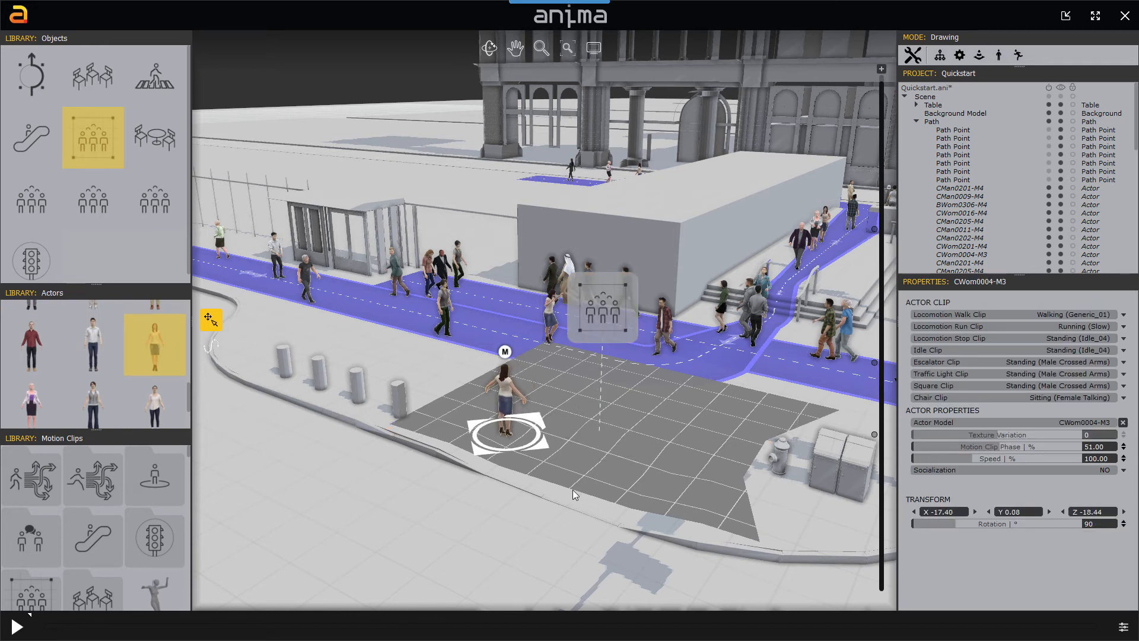
{"action": "left_click", "coordinate": [583, 327]}
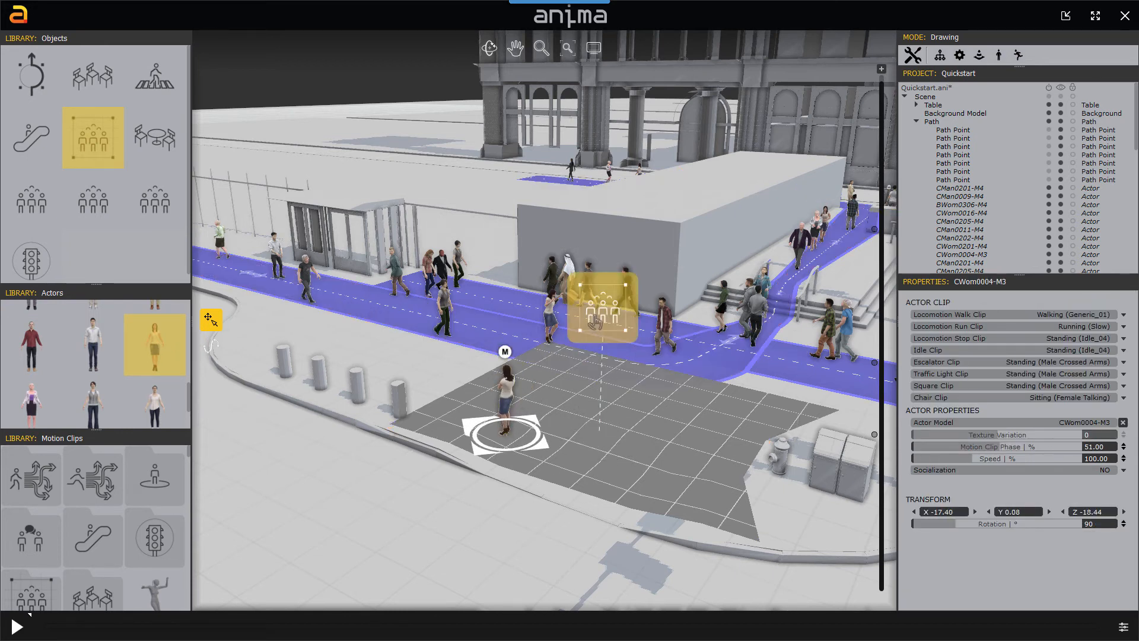
- Remove CWom0004-M3 from the area's crowd override and generate actors from the full library with an actor count of 20
{"action": "left_click", "coordinate": [70, 368]}
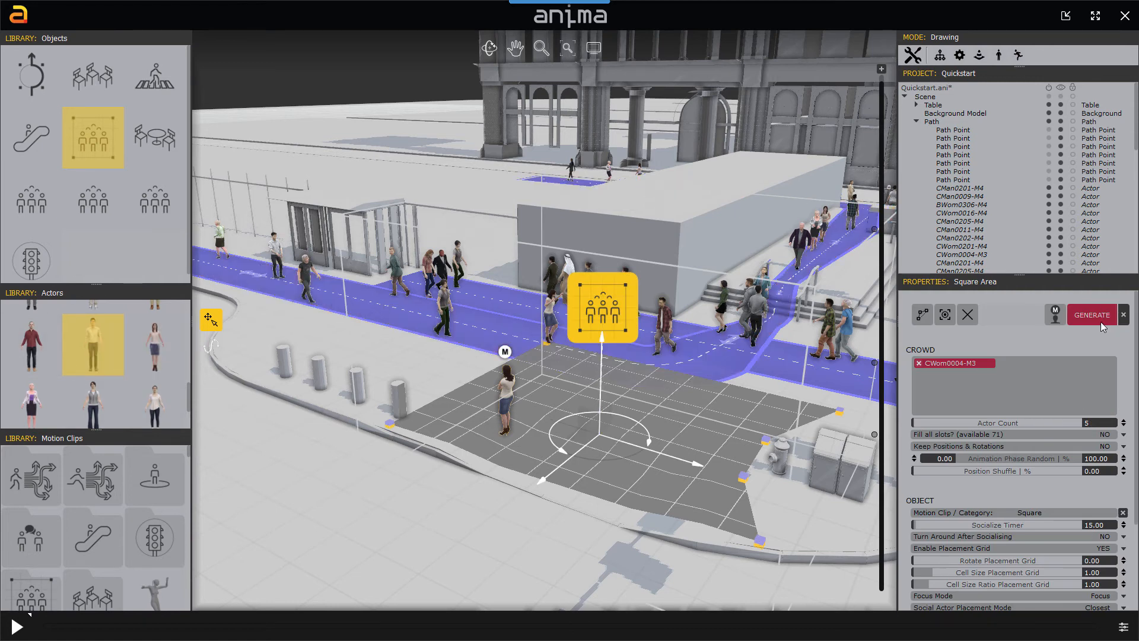
{"action": "left_click", "coordinate": [919, 364]}
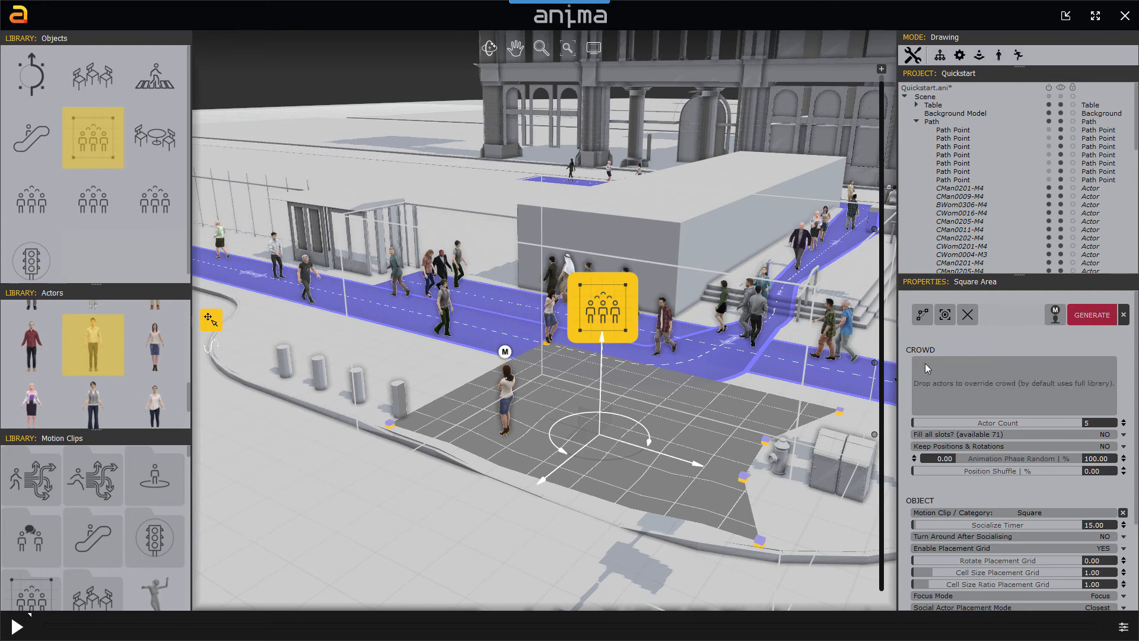
{"action": "left_click", "coordinate": [1097, 318]}
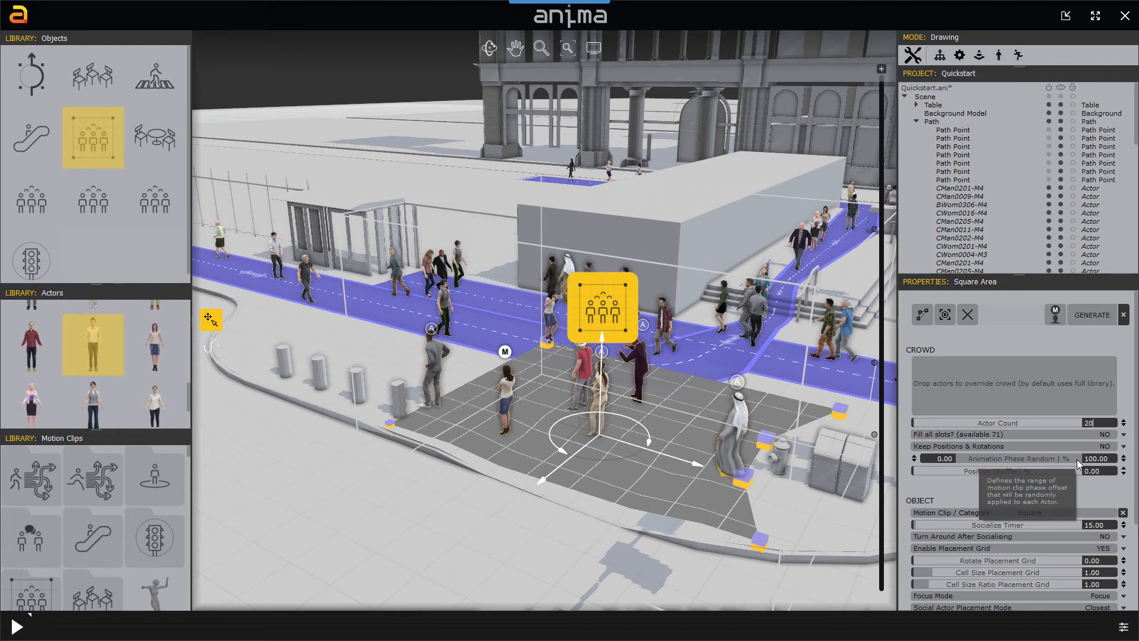
{"action": "left_click", "coordinate": [1074, 316]}
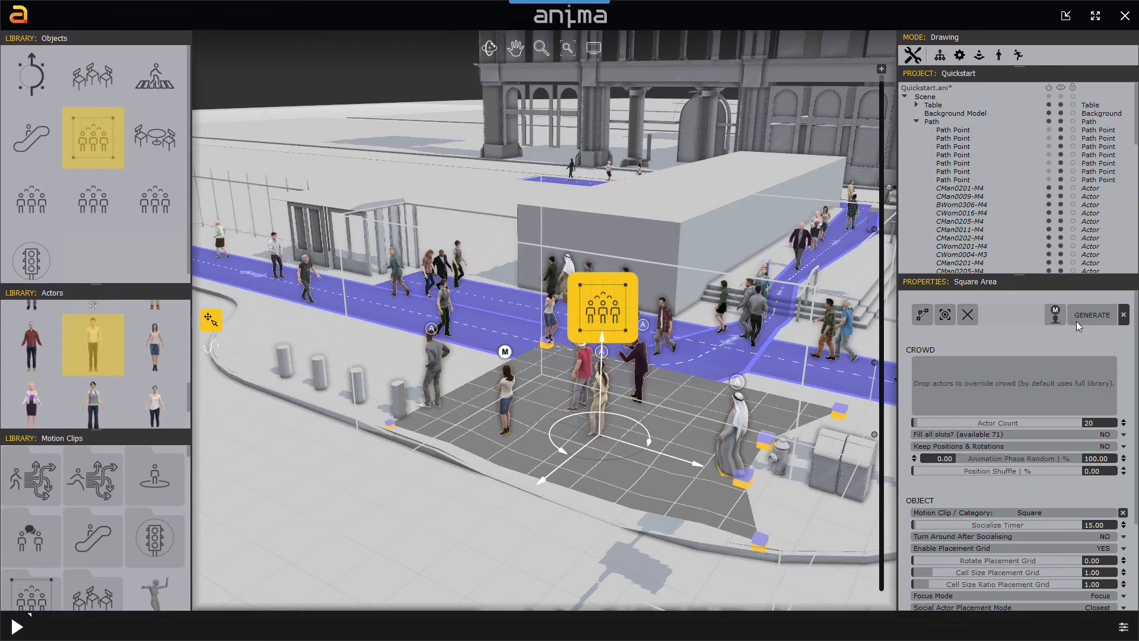
- Try generating the area with all slots filled, and return to generating it with slot filling turned off
{"action": "left_click", "coordinate": [1094, 435]}
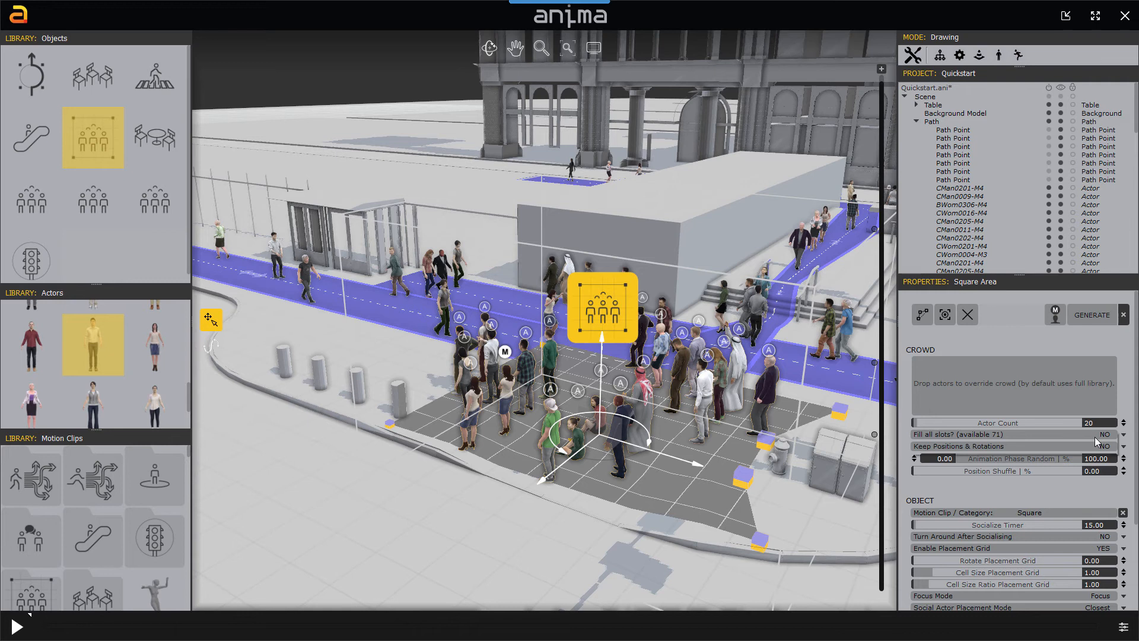
{"action": "left_click", "coordinate": [1049, 439]}
{"action": "left_click", "coordinate": [1105, 316]}
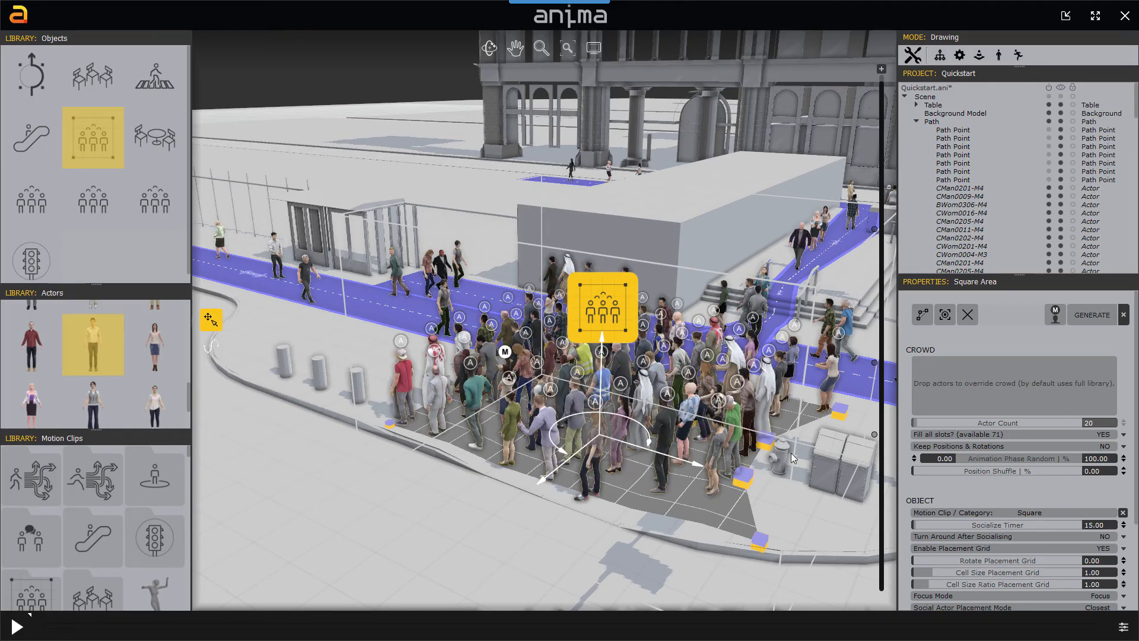
{"action": "left_click", "coordinate": [1095, 436]}
{"action": "left_click", "coordinate": [1049, 451]}
{"action": "left_click", "coordinate": [1091, 315]}
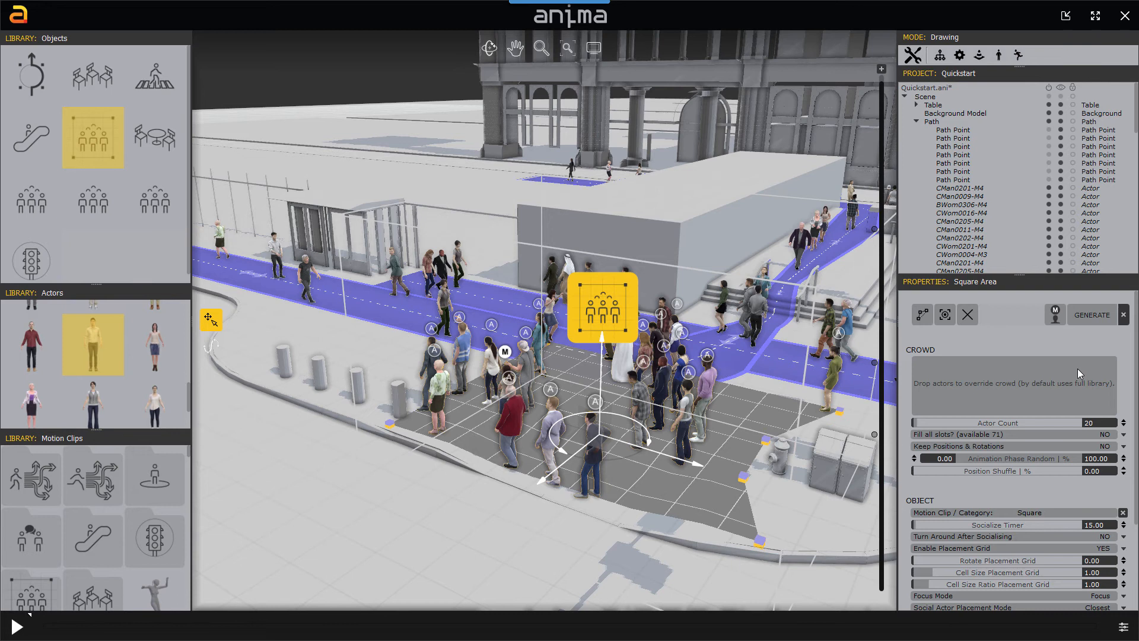
- Place a second Square Area on the pavement by the bollards and disable its placement grid
{"action": "middle_click_drag", "start_coordinate": [560, 461], "coordinate": [617, 459]}
{"action": "scroll", "coordinate": [623, 471], "scroll_direction": "up", "scroll_amount": 3}
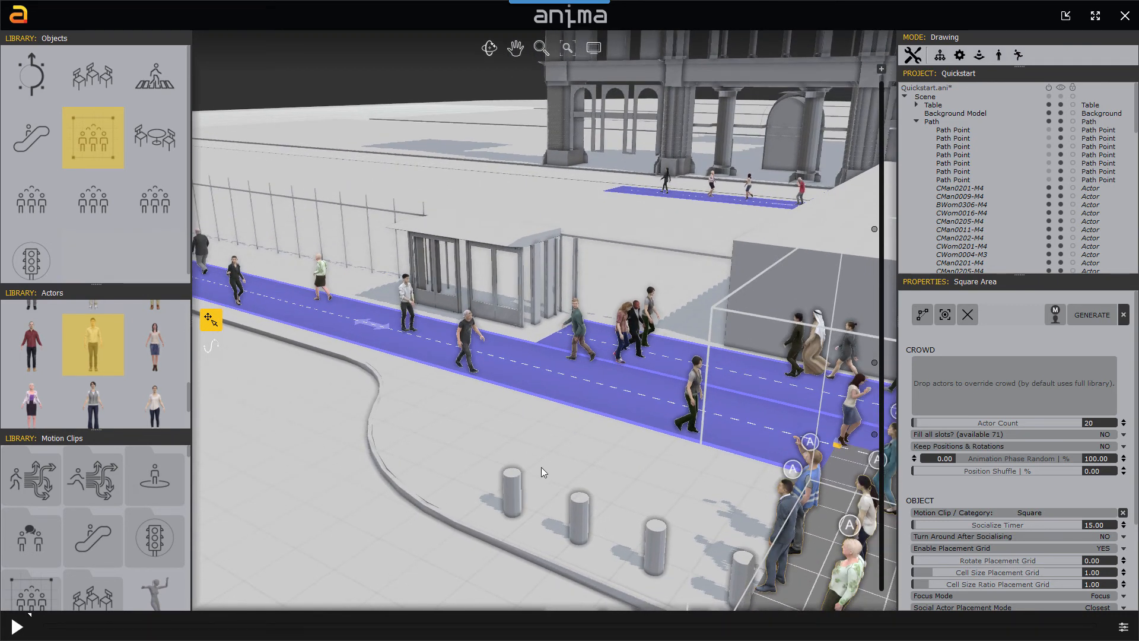
{"action": "left_click", "coordinate": [541, 471]}
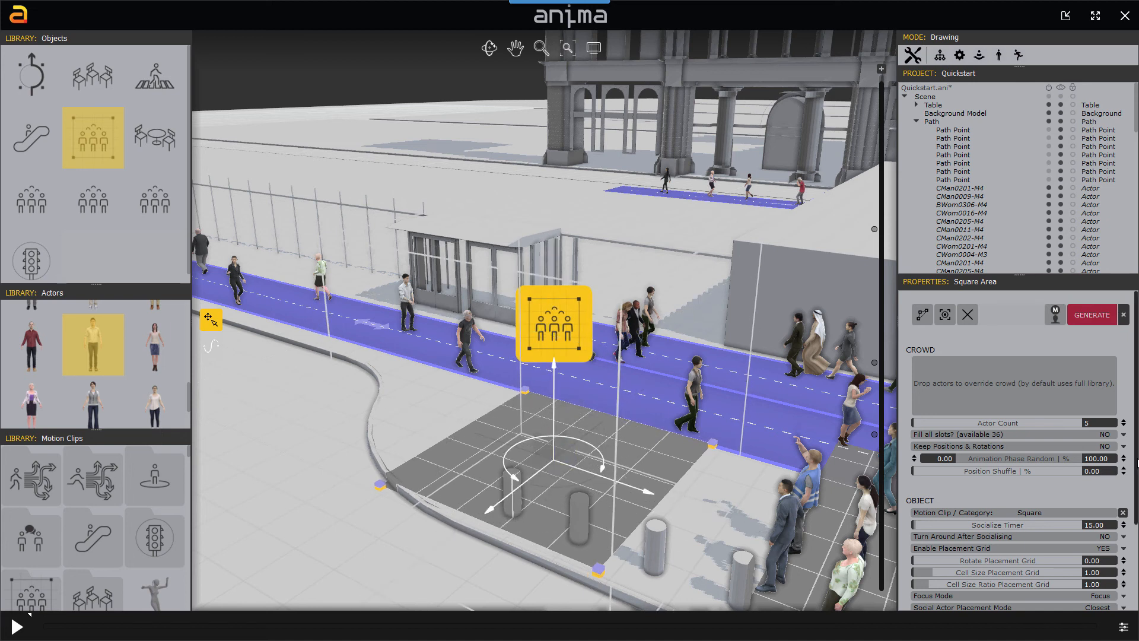
{"action": "scroll", "coordinate": [1136, 463], "scroll_direction": "down", "scroll_amount": 3}
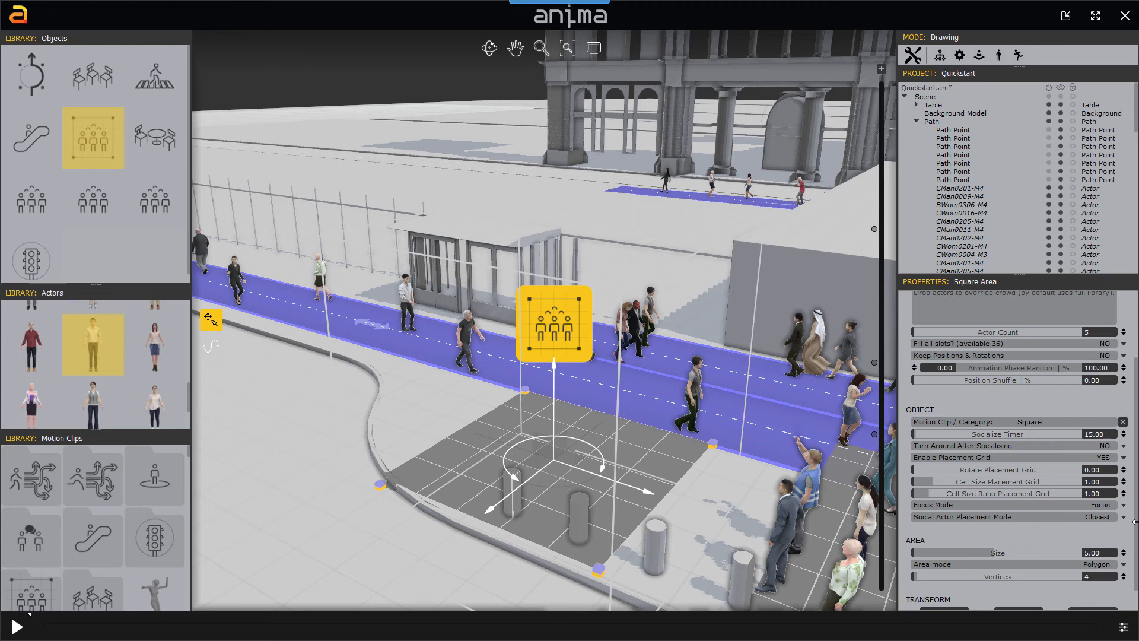
{"action": "left_click", "coordinate": [1088, 457]}
{"action": "left_click", "coordinate": [1057, 471]}
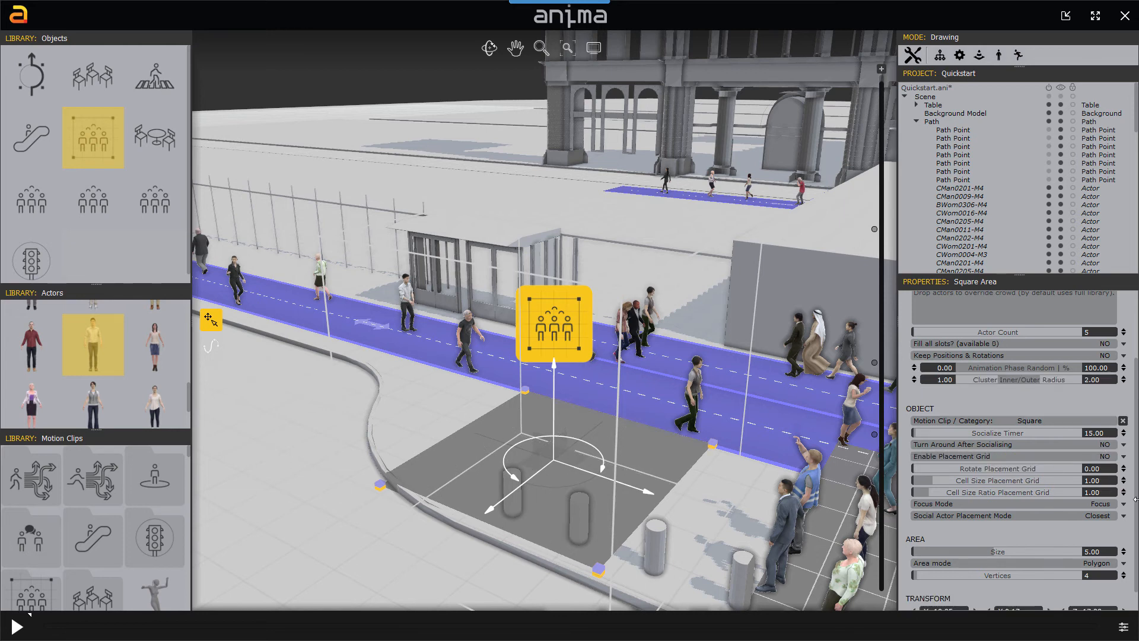
- Add two cluster points inside the bollard area, one near the walking path and one near the curb
{"action": "scroll", "coordinate": [1135, 499], "scroll_direction": "up", "scroll_amount": 3}
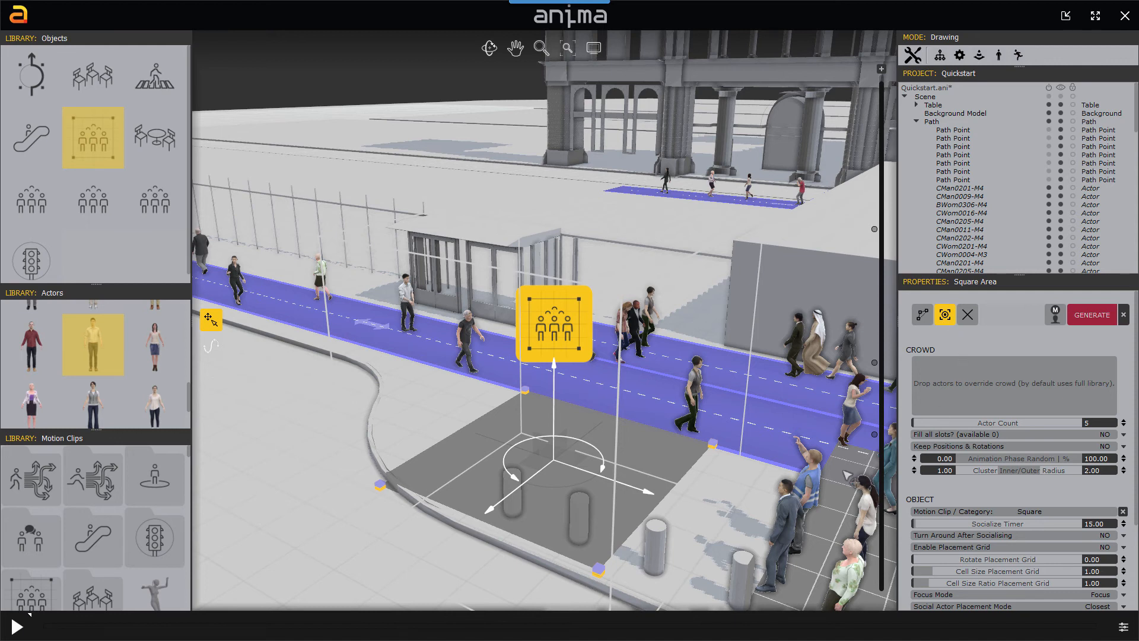
{"action": "left_click", "coordinate": [516, 418]}
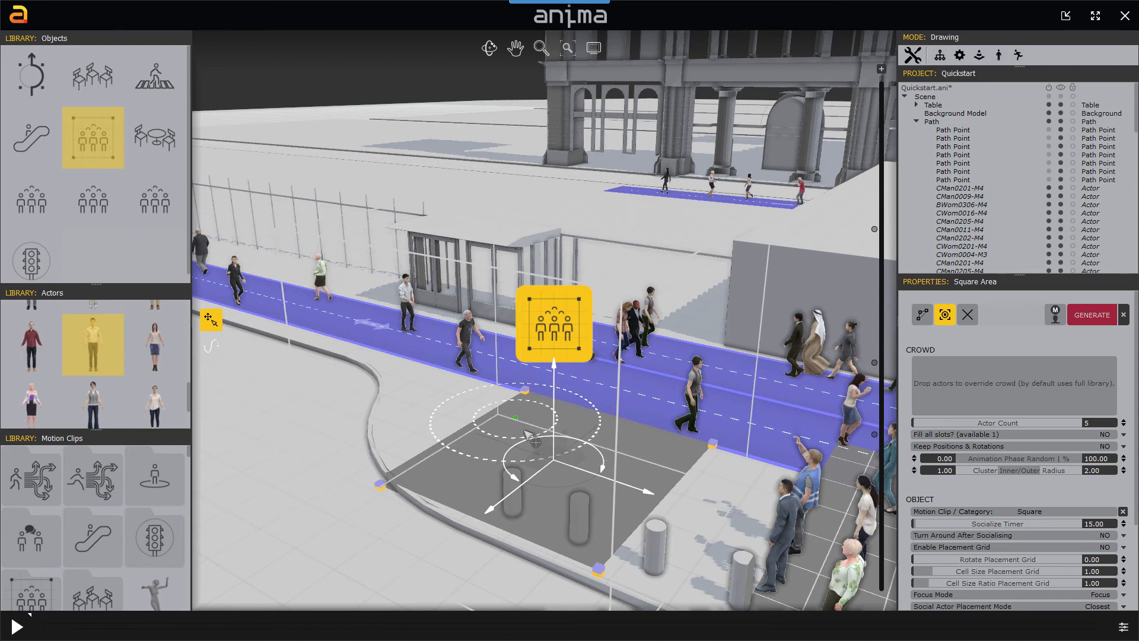
{"action": "left_click", "coordinate": [555, 500]}
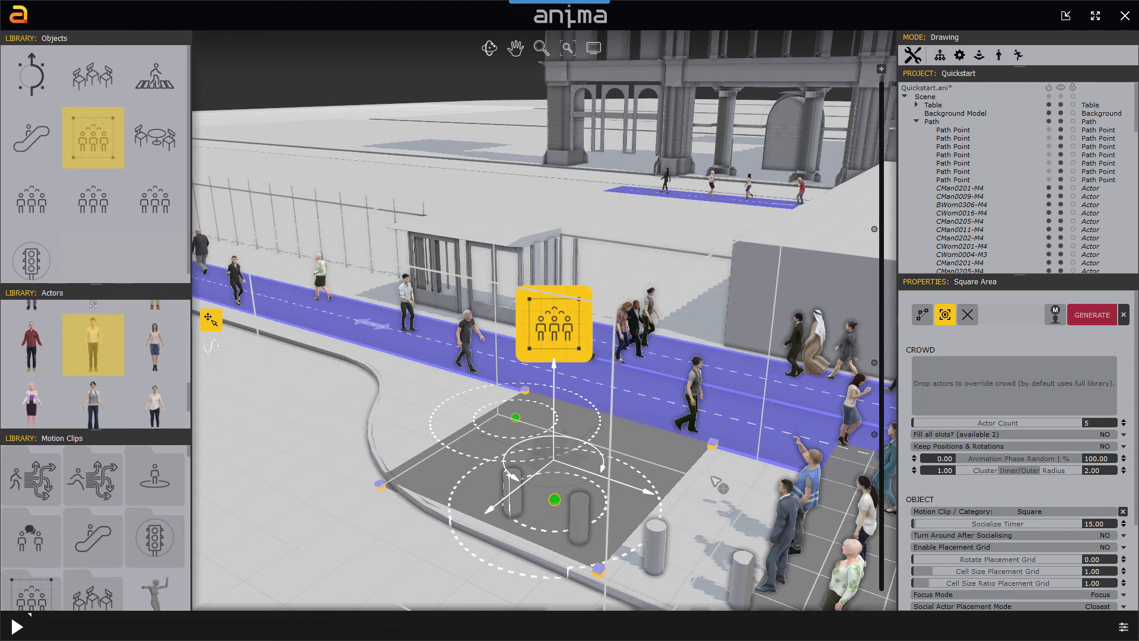
{"action": "key", "text": "Escape"}
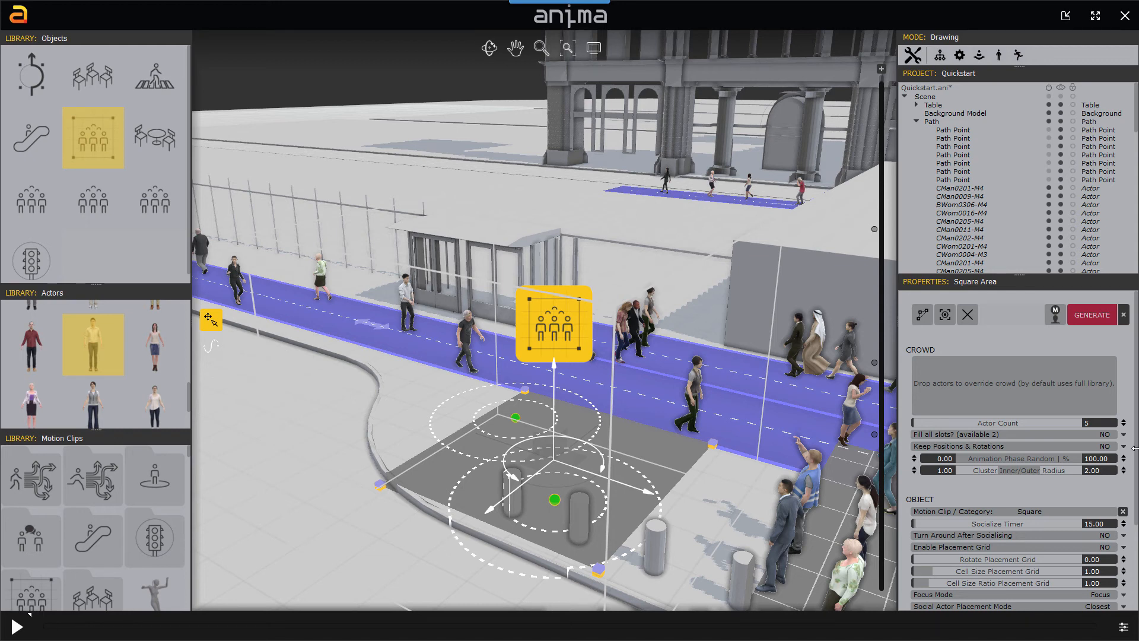
- Set the cluster inner and outer radius to 0.41 and 1.63 and generate the area's 5 actors
{"action": "left_click_drag", "start_coordinate": [1138, 455], "coordinate": [1138, 491]}
{"action": "left_click_drag", "start_coordinate": [1040, 421], "coordinate": [973, 424]}
{"action": "left_click_drag", "start_coordinate": [1136, 397], "coordinate": [1135, 352]}
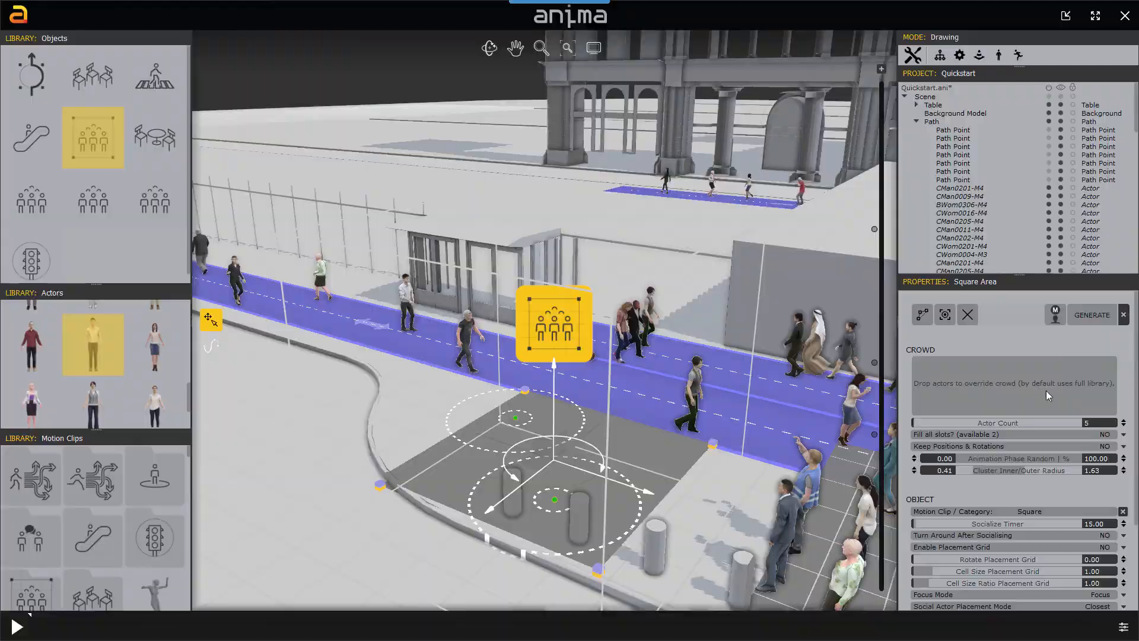
{"action": "left_click", "coordinate": [1092, 314]}
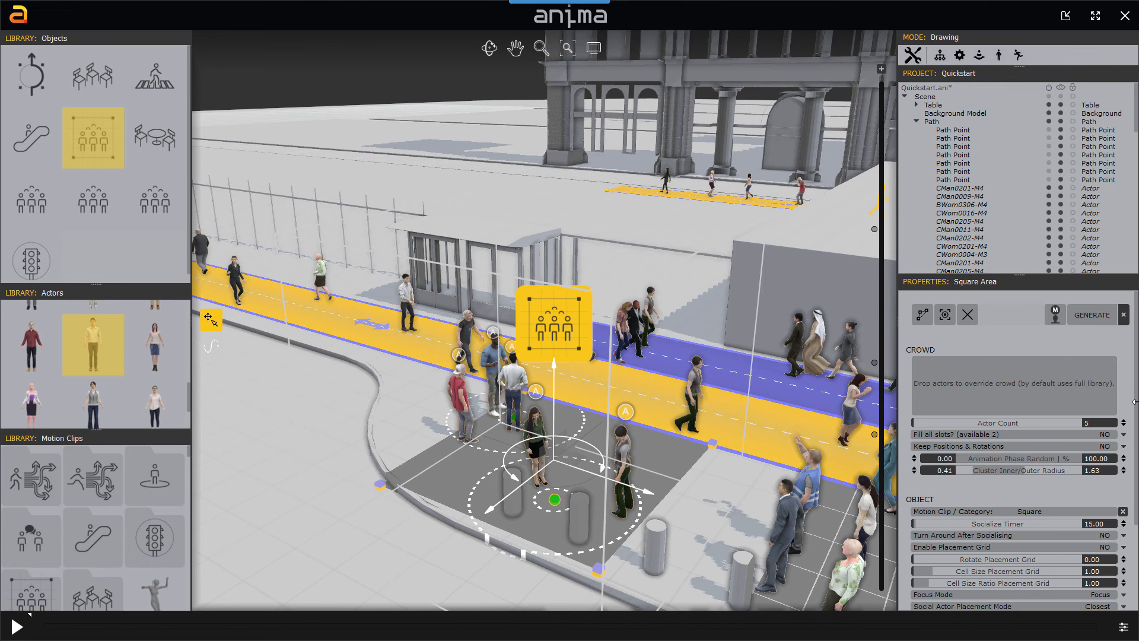
- Select the corner Square Area with the larger crowd and set its focus mode to Random
{"action": "left_click_drag", "start_coordinate": [1136, 403], "coordinate": [1134, 476]}
{"action": "middle_click_drag", "start_coordinate": [747, 516], "coordinate": [648, 479]}
{"action": "left_click", "coordinate": [529, 267]}
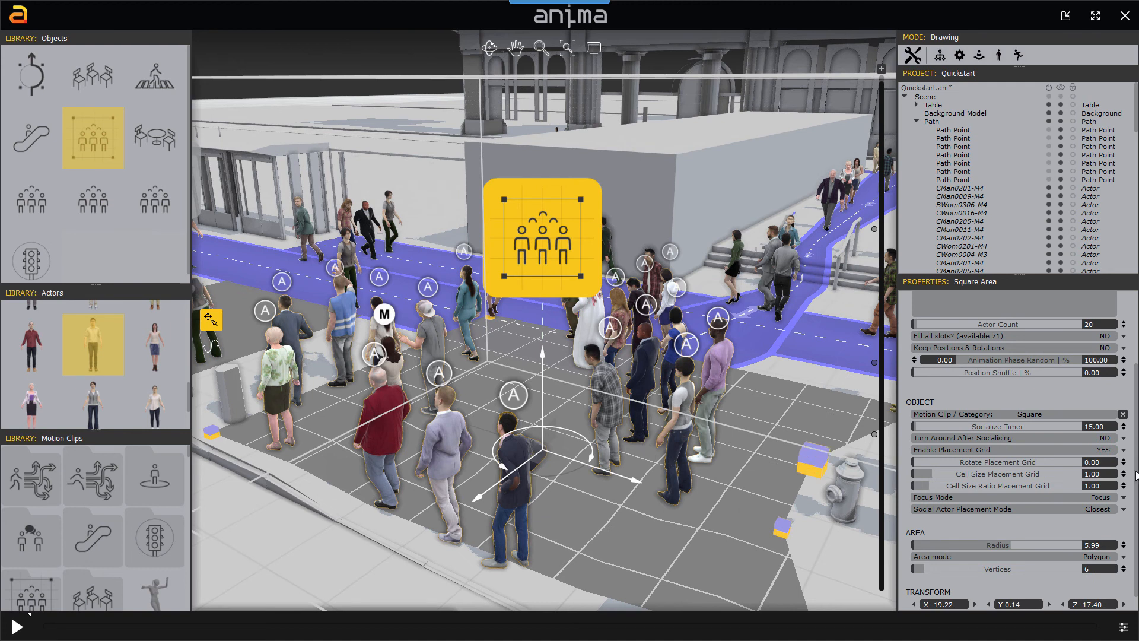
{"action": "left_click", "coordinate": [1123, 501]}
{"action": "left_click", "coordinate": [1062, 519]}
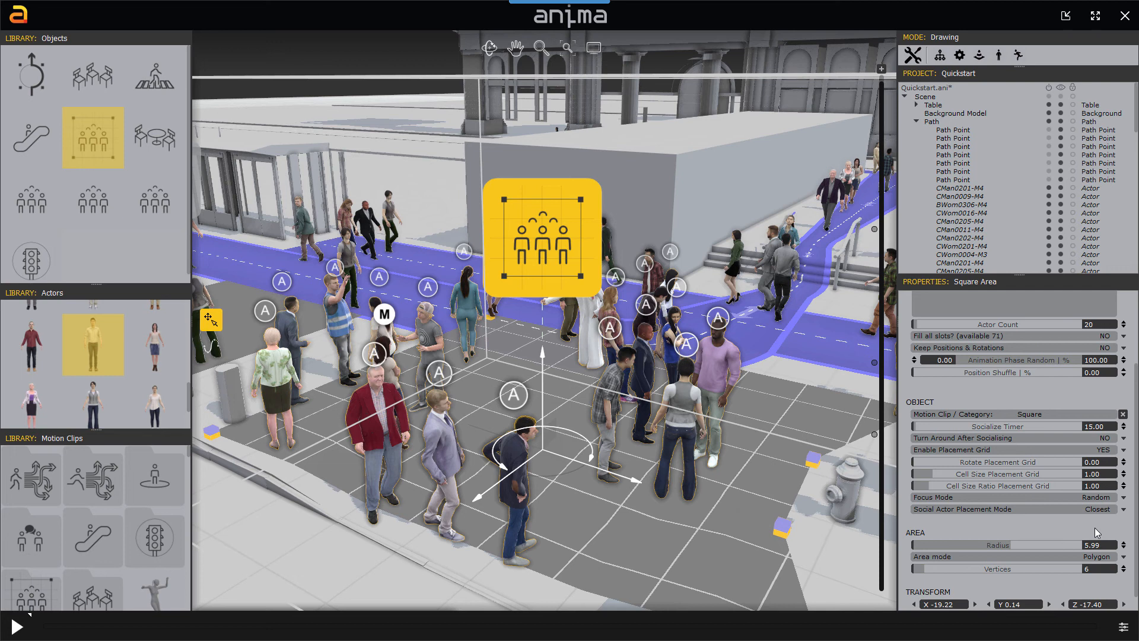
- Set the corner area's focus mode to Grid and rotate its placement grid to 181.22
{"action": "left_click", "coordinate": [1125, 498]}
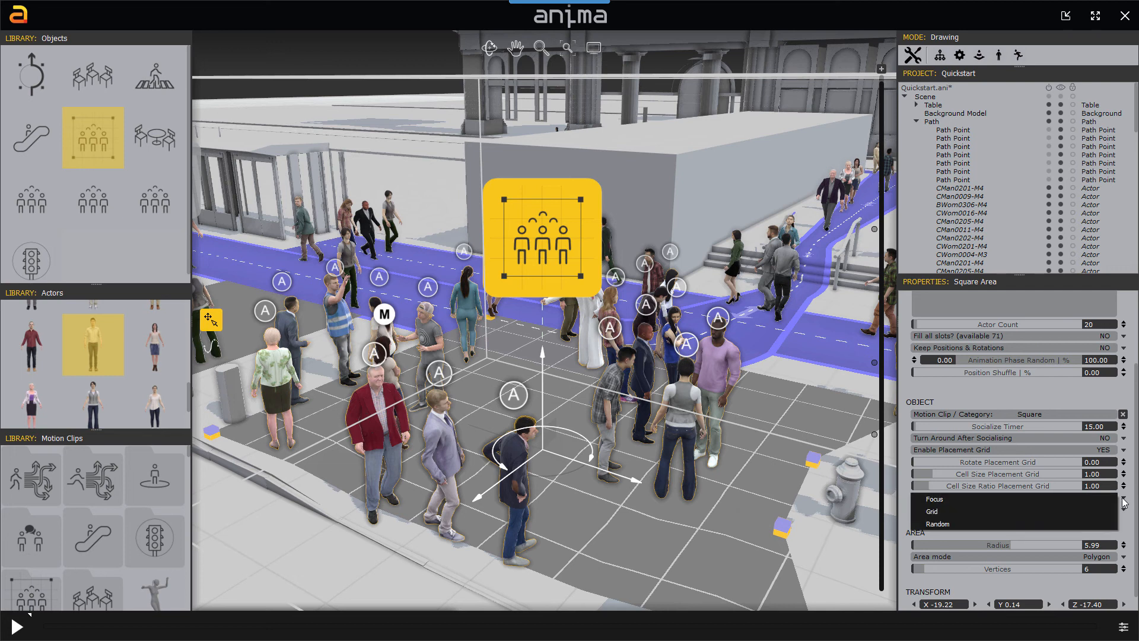
{"action": "left_click", "coordinate": [936, 511]}
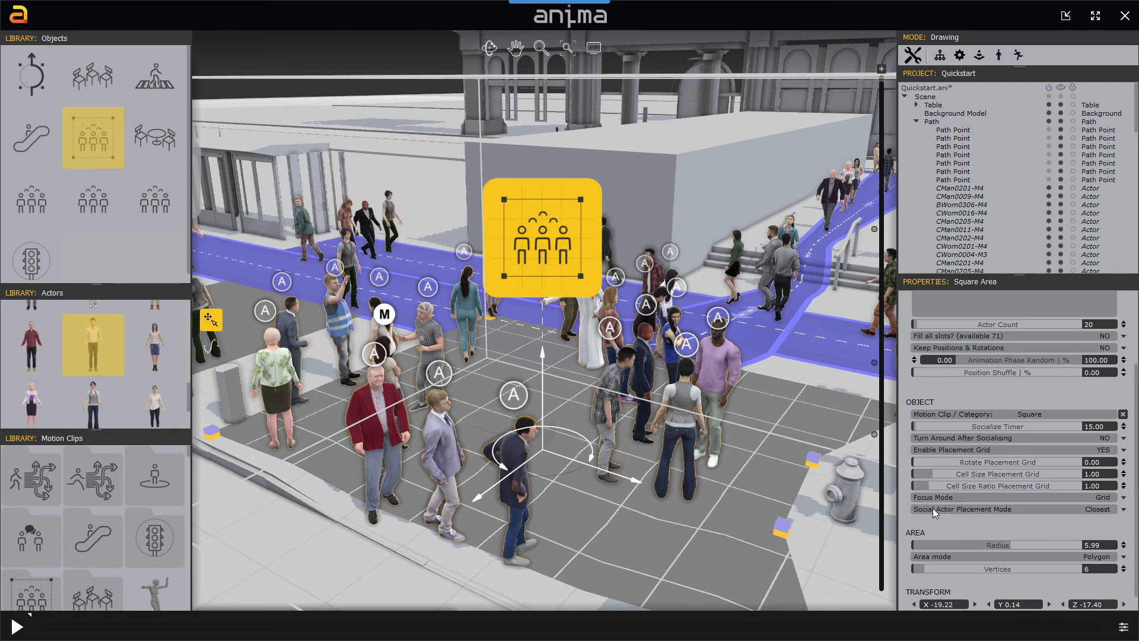
{"action": "left_click_drag", "start_coordinate": [918, 463], "coordinate": [997, 465]}
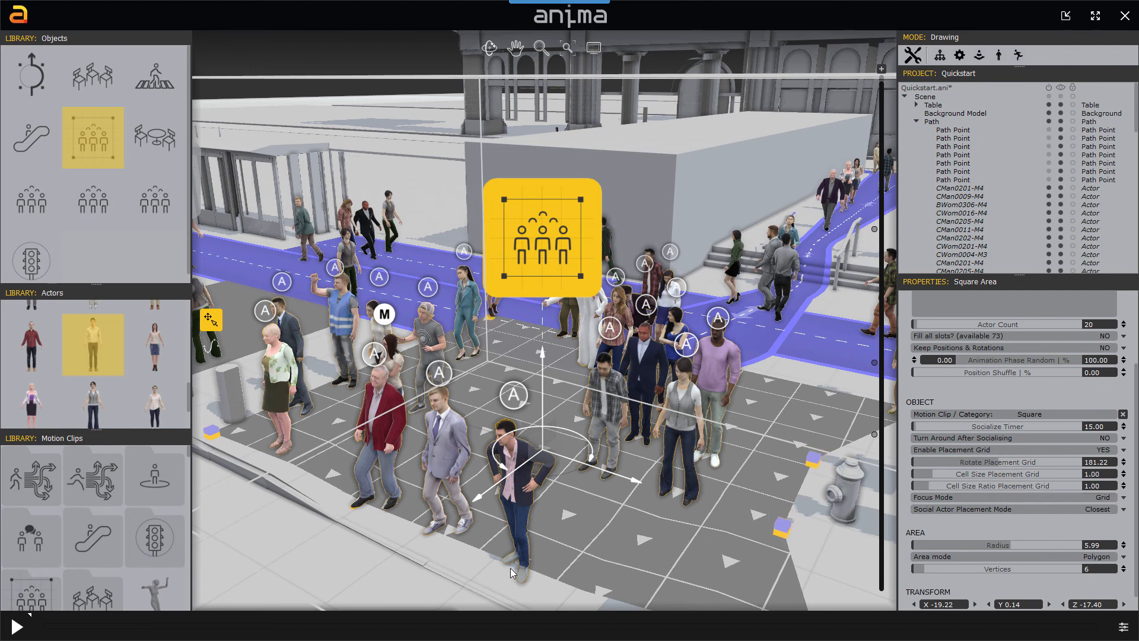
- Switch the corner area's focus mode back to Focus
{"action": "left_click", "coordinate": [1124, 500]}
{"action": "left_click", "coordinate": [1087, 500]}
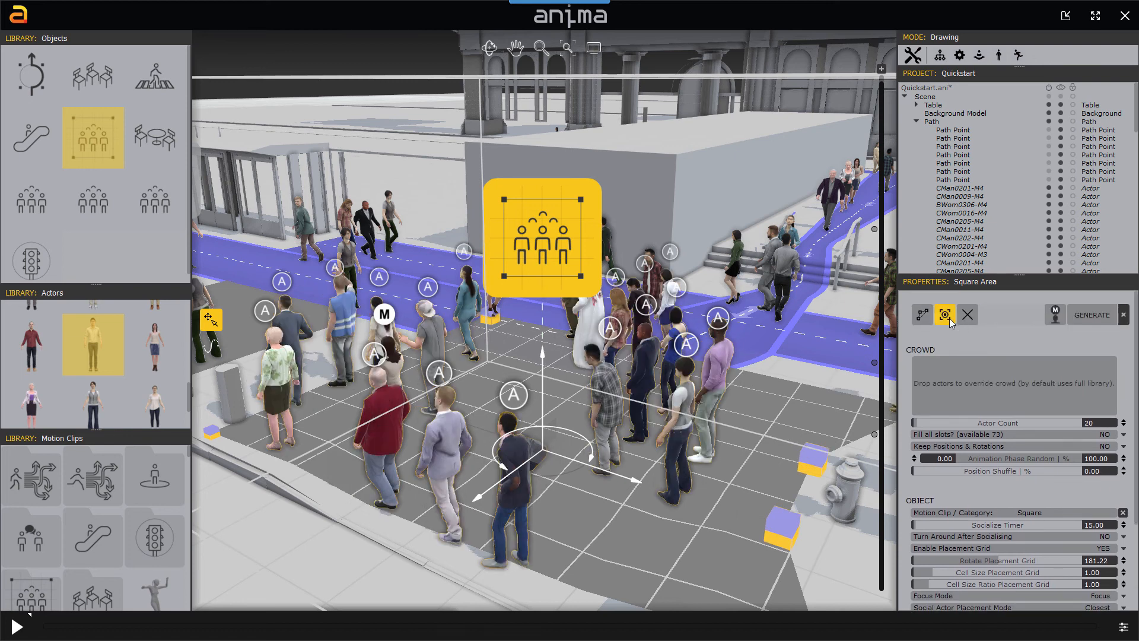
- Place four focus points around the corner Square Area: front curb, back corner, left curb and on the path beside the area
{"action": "left_click", "coordinate": [719, 572]}
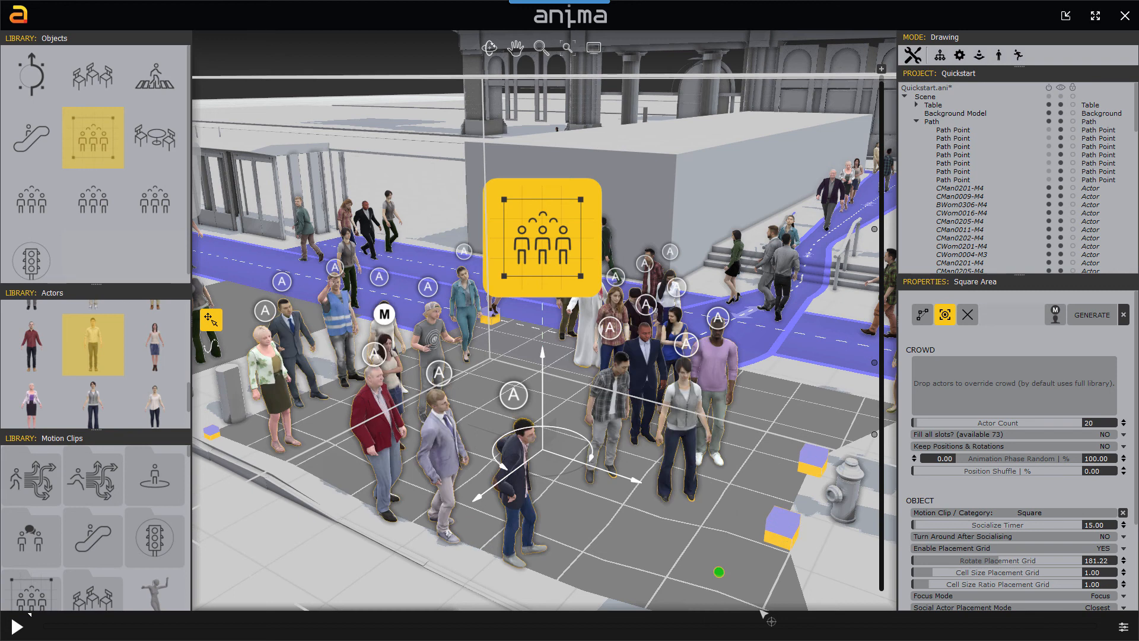
{"action": "left_click", "coordinate": [492, 344]}
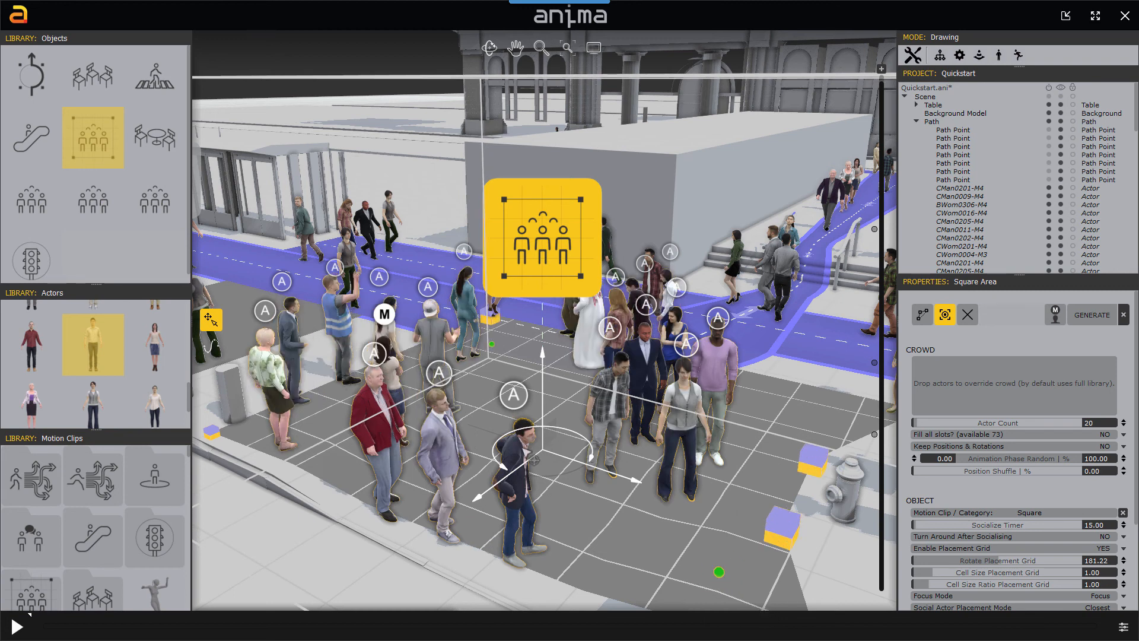
{"action": "left_click", "coordinate": [216, 495]}
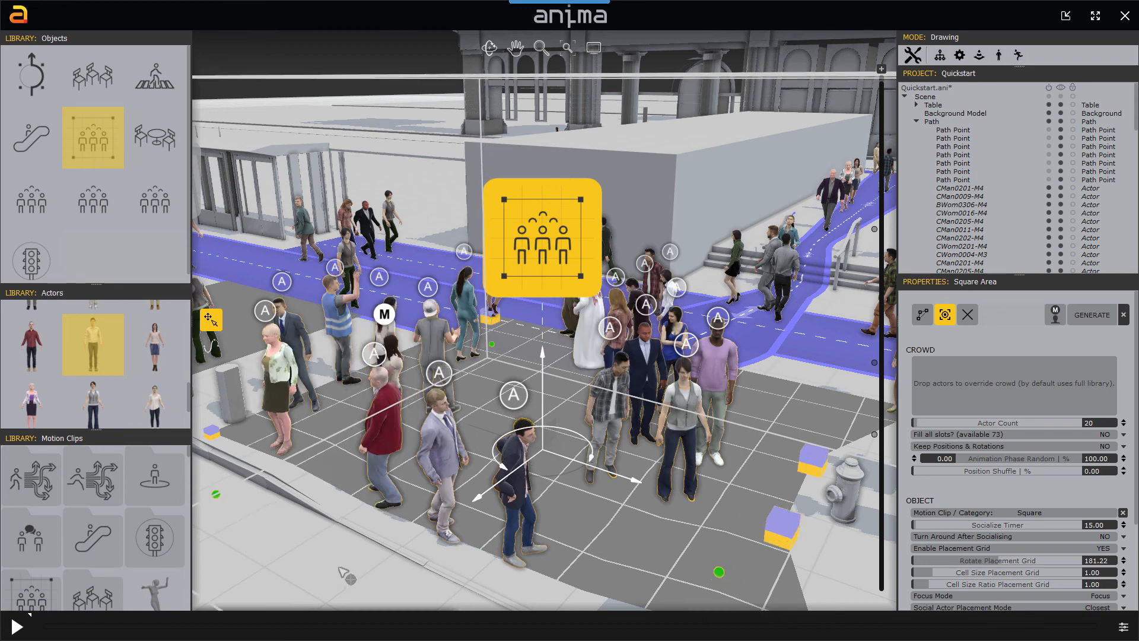
{"action": "left_click", "coordinate": [814, 359]}
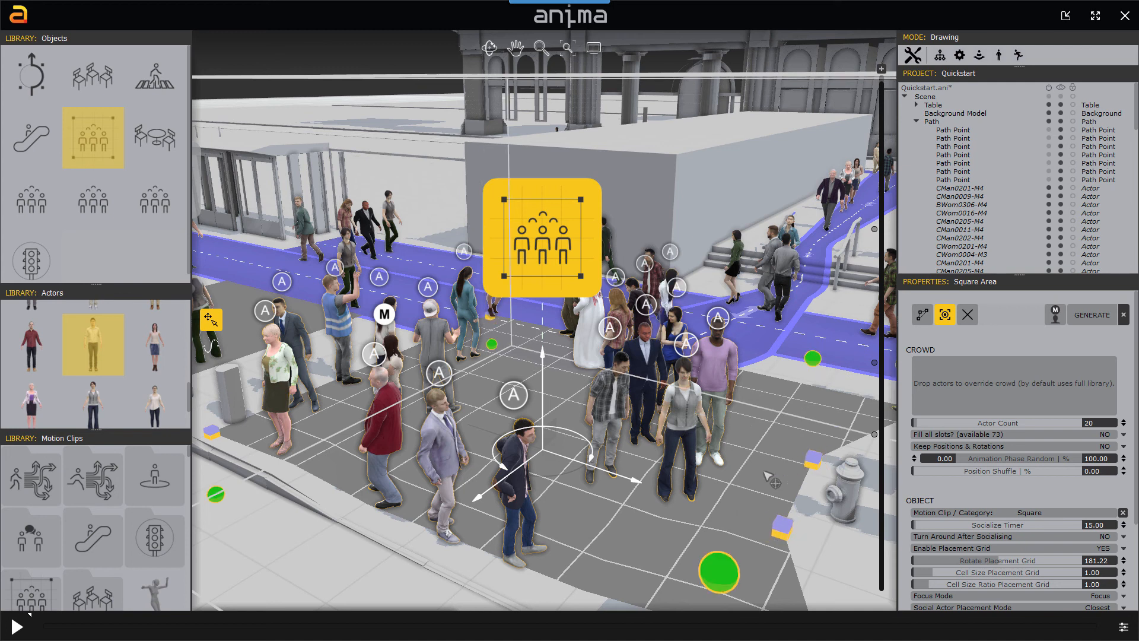
{"action": "key", "text": "Escape"}
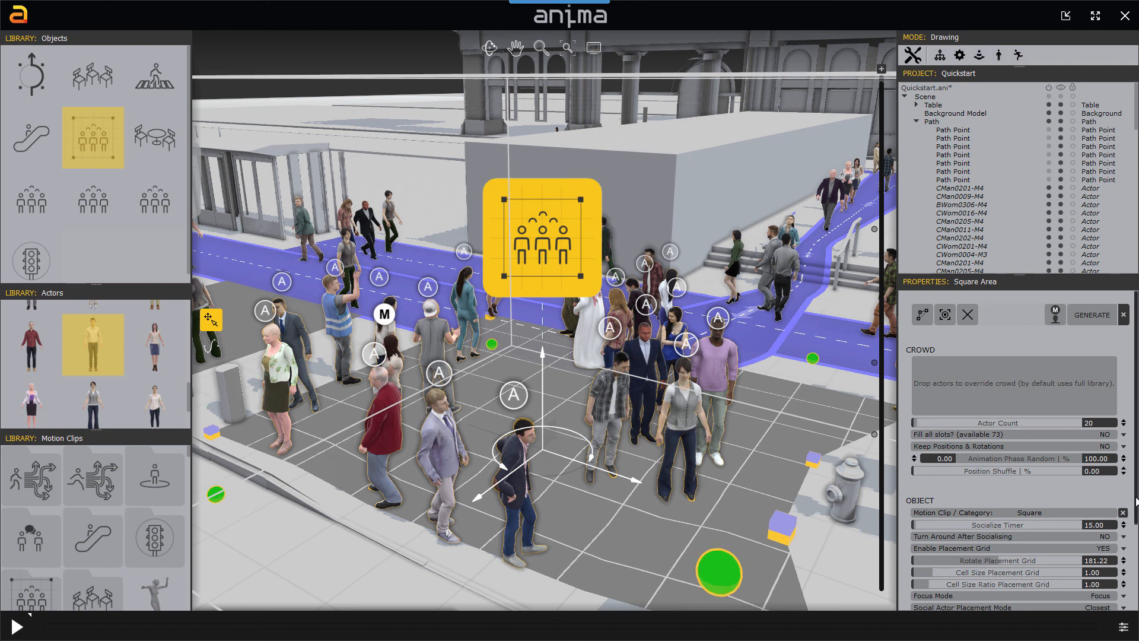
- Set the corner Square Area's focus mode to Grid, leaving its placement grid enabled
{"action": "scroll", "coordinate": [1123, 522], "scroll_direction": "down", "scroll_amount": 1}
{"action": "left_click", "coordinate": [1122, 520]}
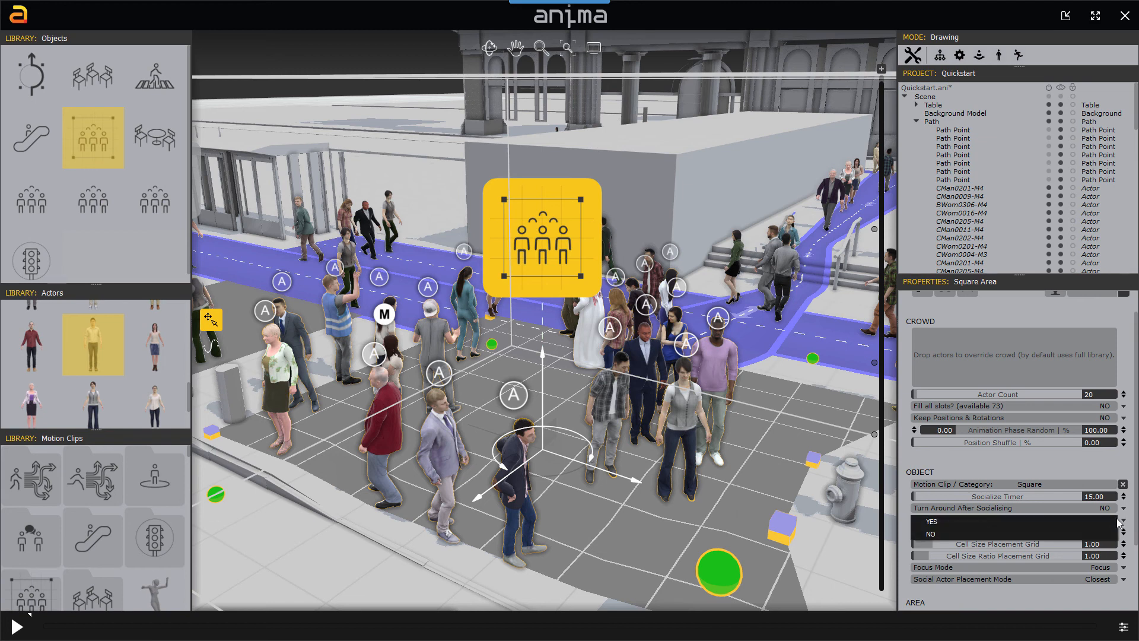
{"action": "left_click", "coordinate": [1129, 520]}
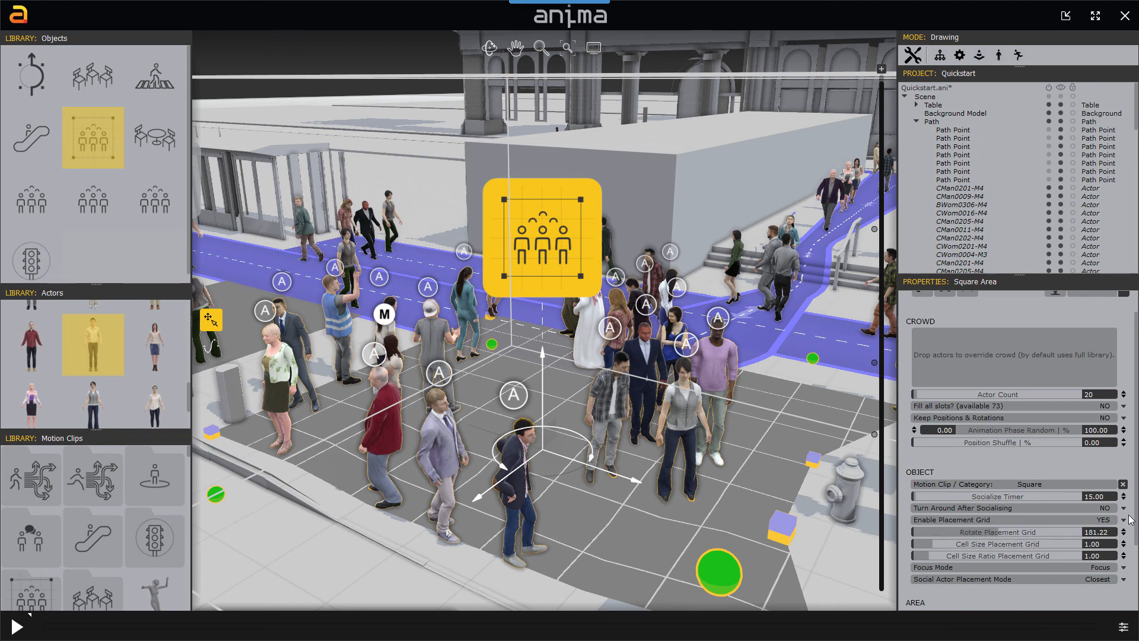
{"action": "left_click", "coordinate": [1119, 571]}
{"action": "left_click", "coordinate": [1021, 590]}
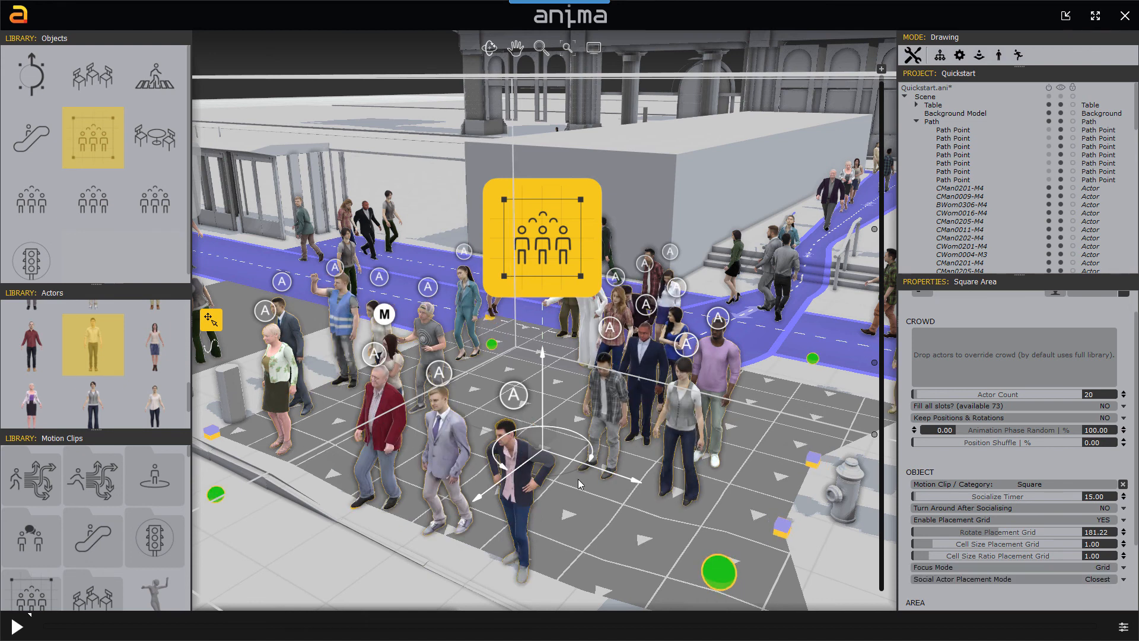
{"action": "scroll", "coordinate": [638, 444], "scroll_direction": "down", "scroll_amount": 10}
{"action": "scroll", "coordinate": [660, 449], "scroll_direction": "up", "scroll_amount": 4}
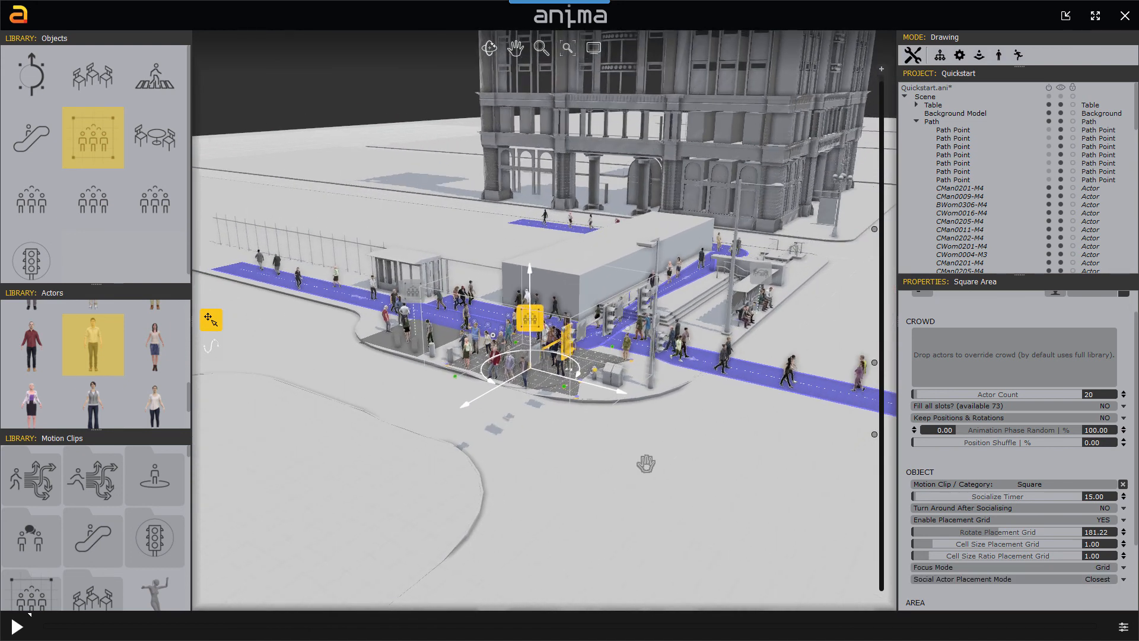
- Save the anima project
{"action": "left_click", "coordinate": [19, 14]}
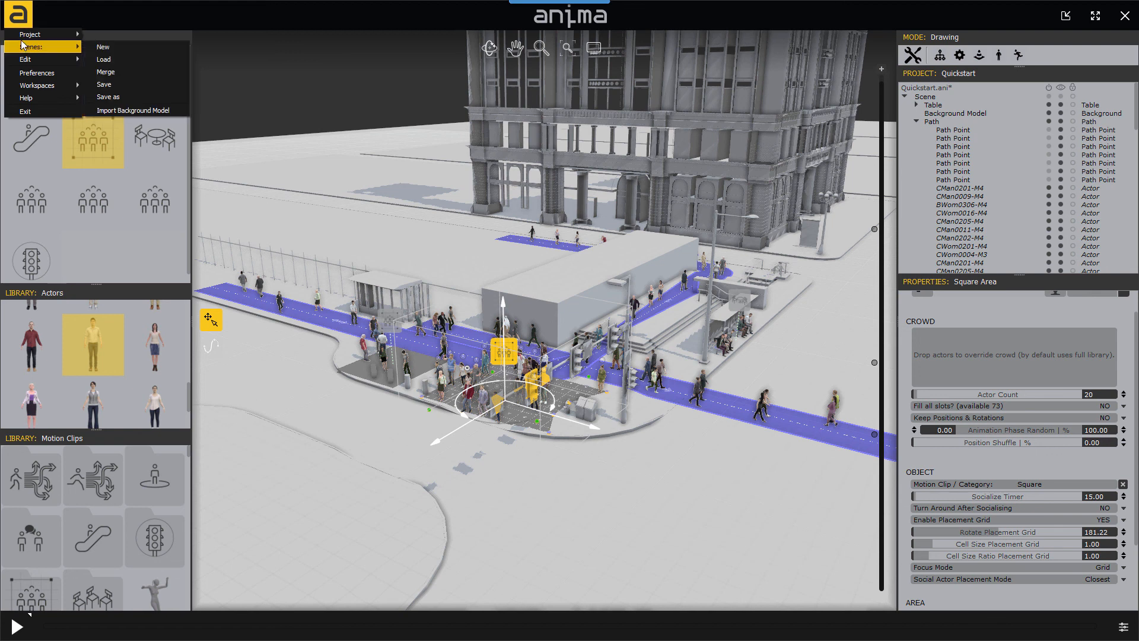
{"action": "mouse_move", "coordinate": [22, 38]}
{"action": "left_click", "coordinate": [113, 56]}
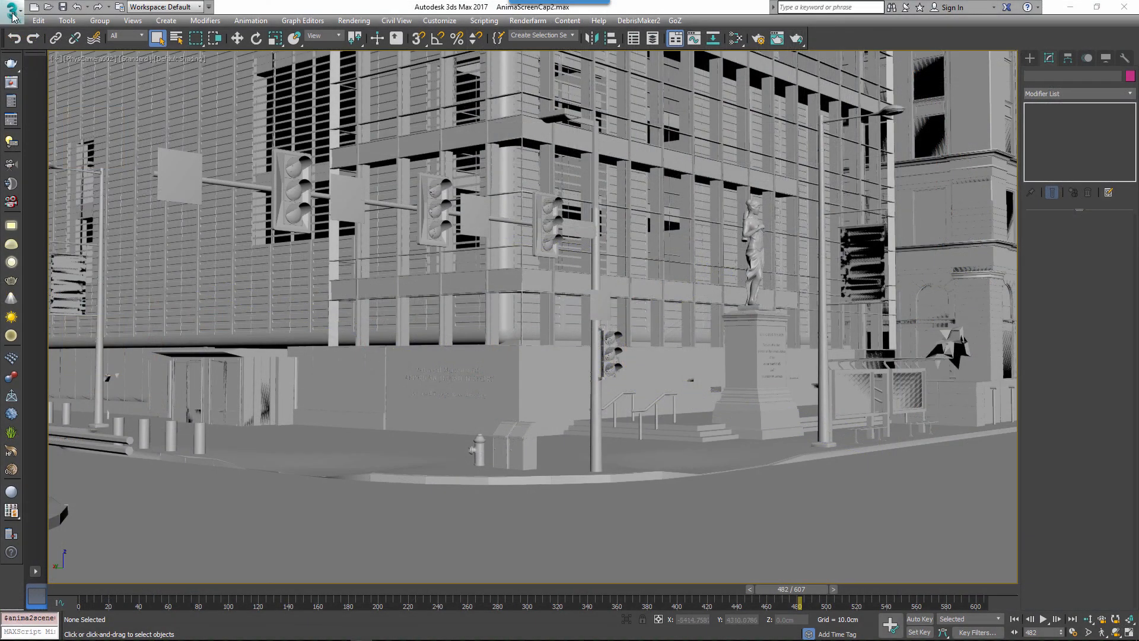
- Switch to 3ds Max and import the Quickstart anima project with its MyScene1.ani and Quickstart.ani scenes
{"action": "left_click", "coordinate": [11, 16]}
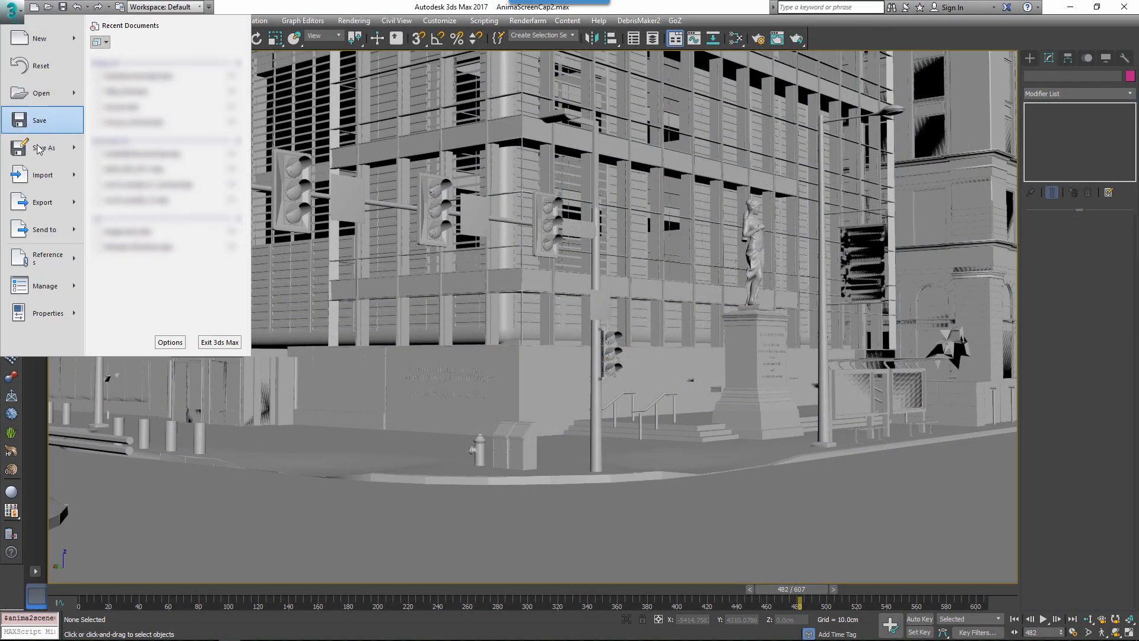
{"action": "mouse_move", "coordinate": [44, 175]}
{"action": "left_click", "coordinate": [137, 65]}
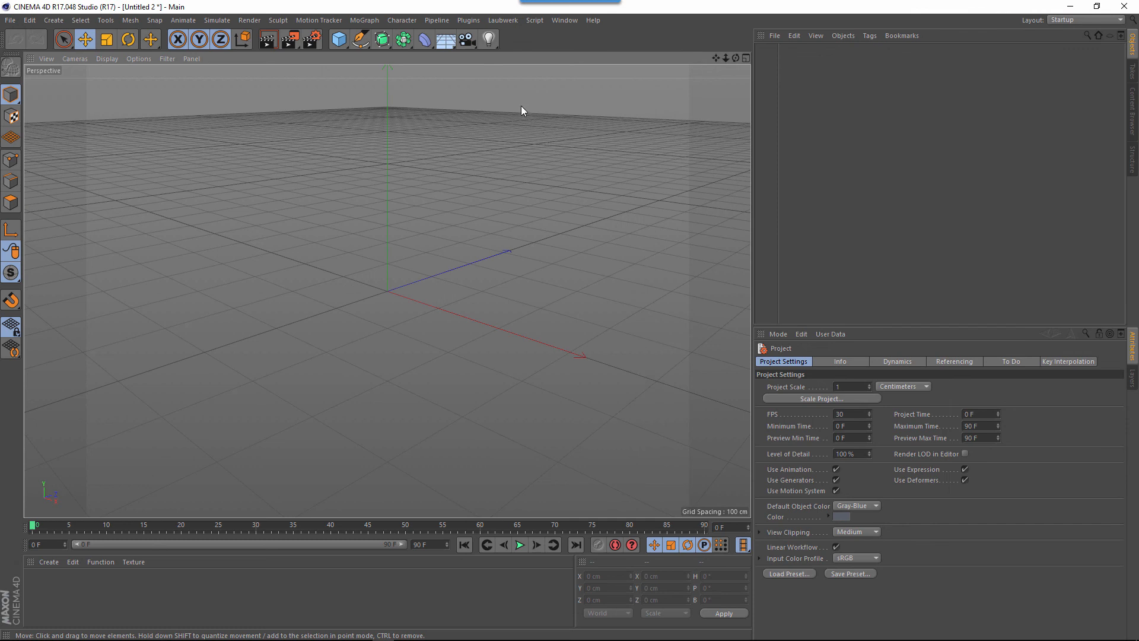
{"action": "left_click", "coordinate": [468, 21]}
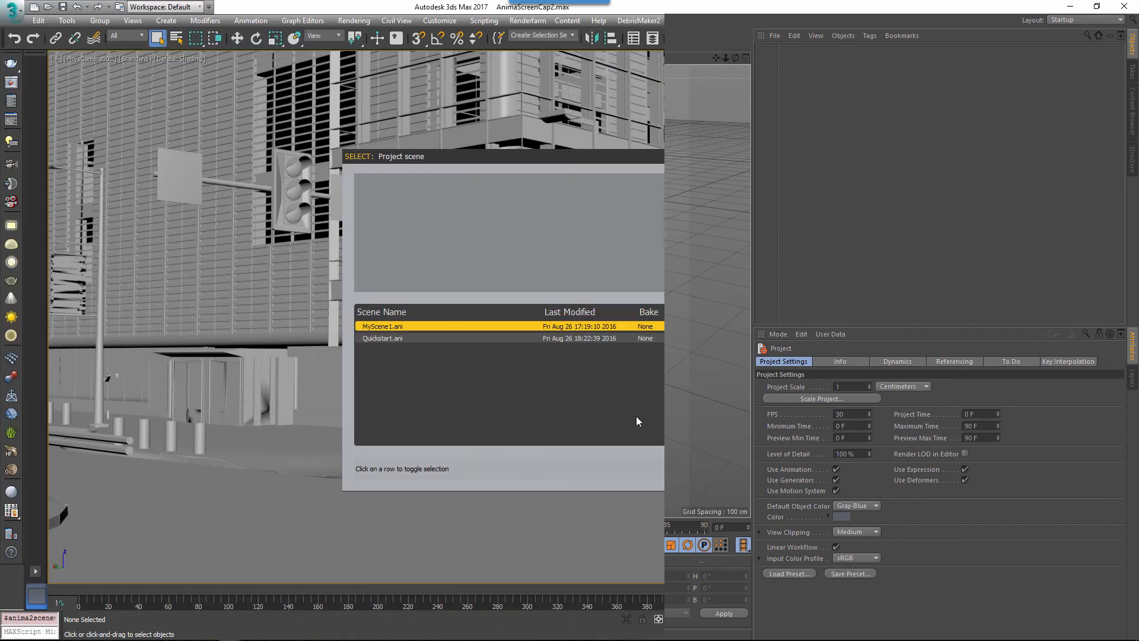
{"action": "left_click", "coordinate": [442, 338]}
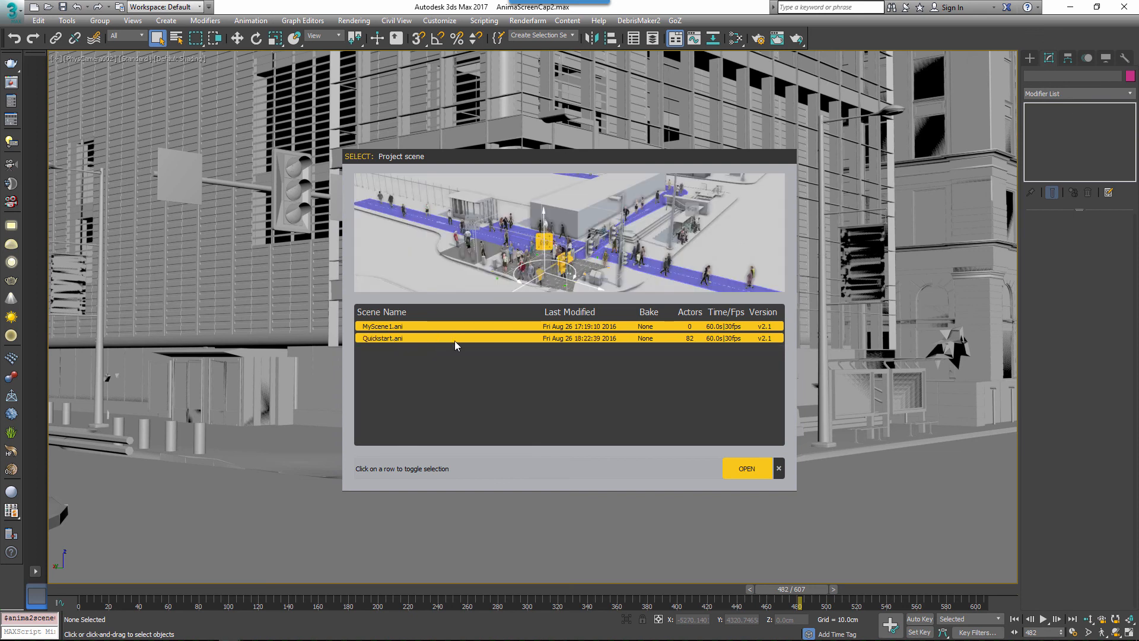
{"action": "left_click", "coordinate": [747, 469]}
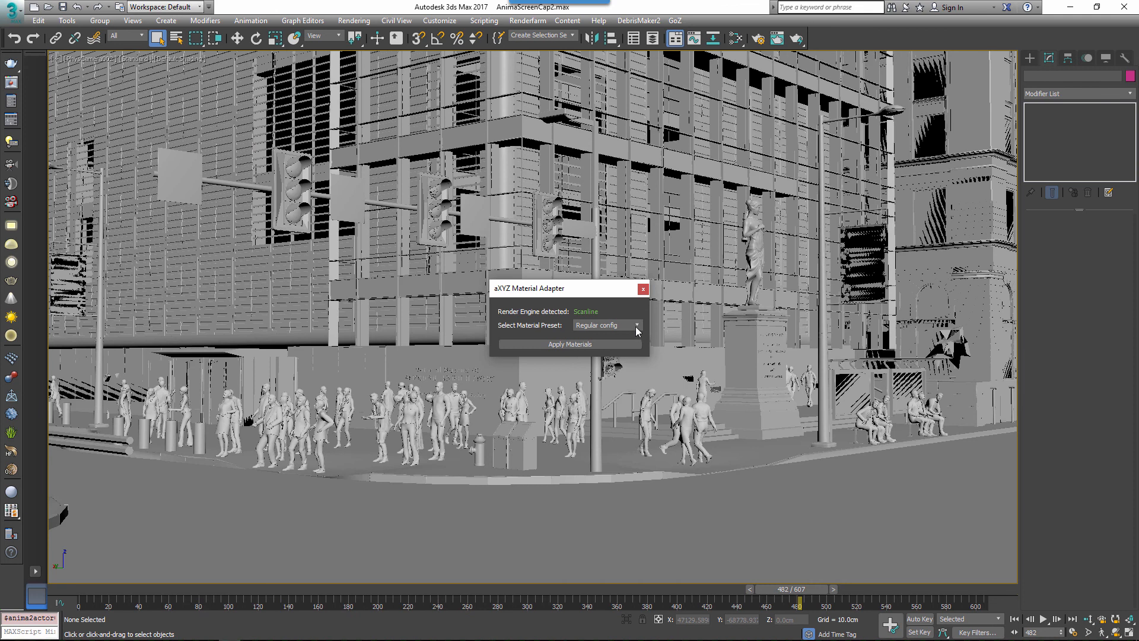
- Apply the Regular config material preset to the imported actors in the aXYZ Material Adapter
{"action": "left_click", "coordinate": [626, 326]}
{"action": "left_click", "coordinate": [619, 337]}
{"action": "left_click", "coordinate": [567, 344]}
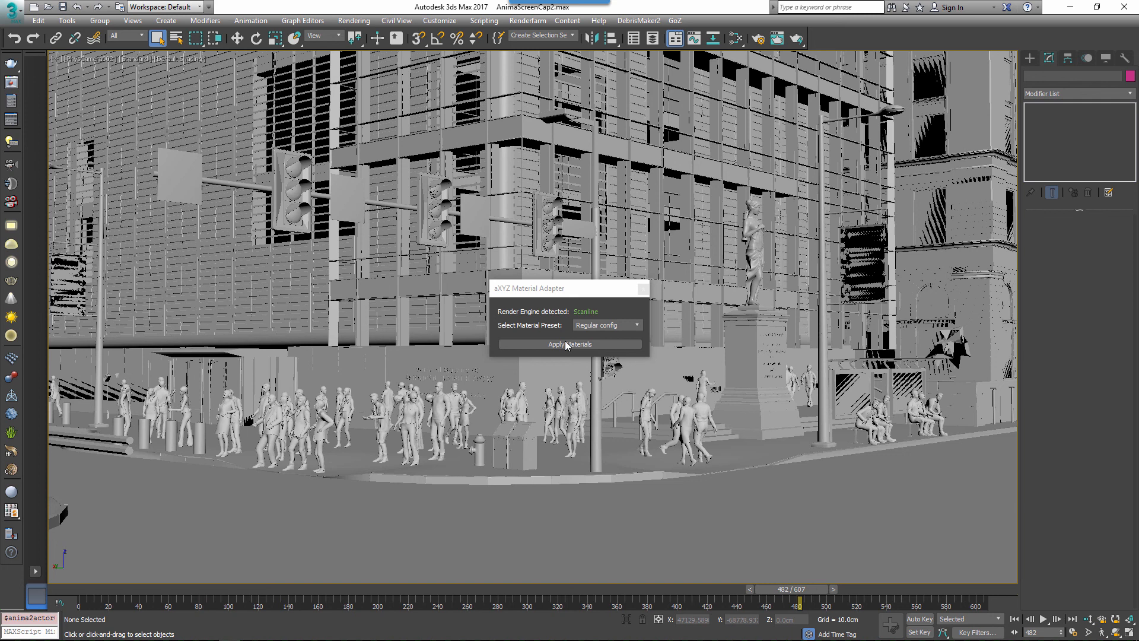
- Select the parent anima scene of a walking actor near the steps and show its textures in the viewport
{"action": "left_click", "coordinate": [686, 420]}
{"action": "left_click", "coordinate": [1075, 354]}
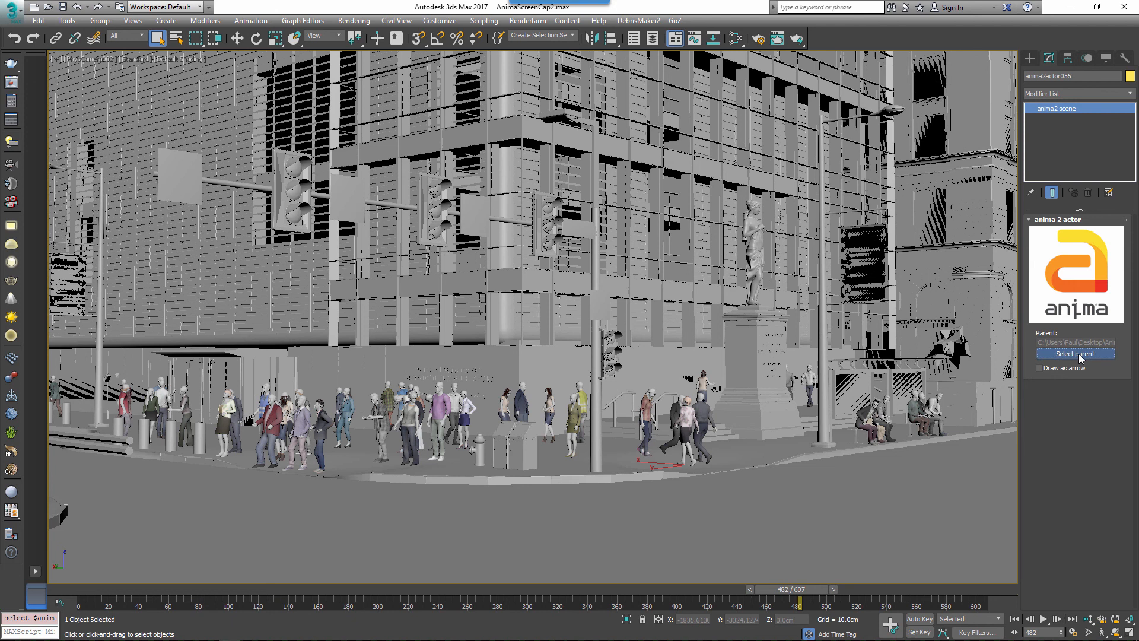
{"action": "left_click", "coordinate": [1087, 407]}
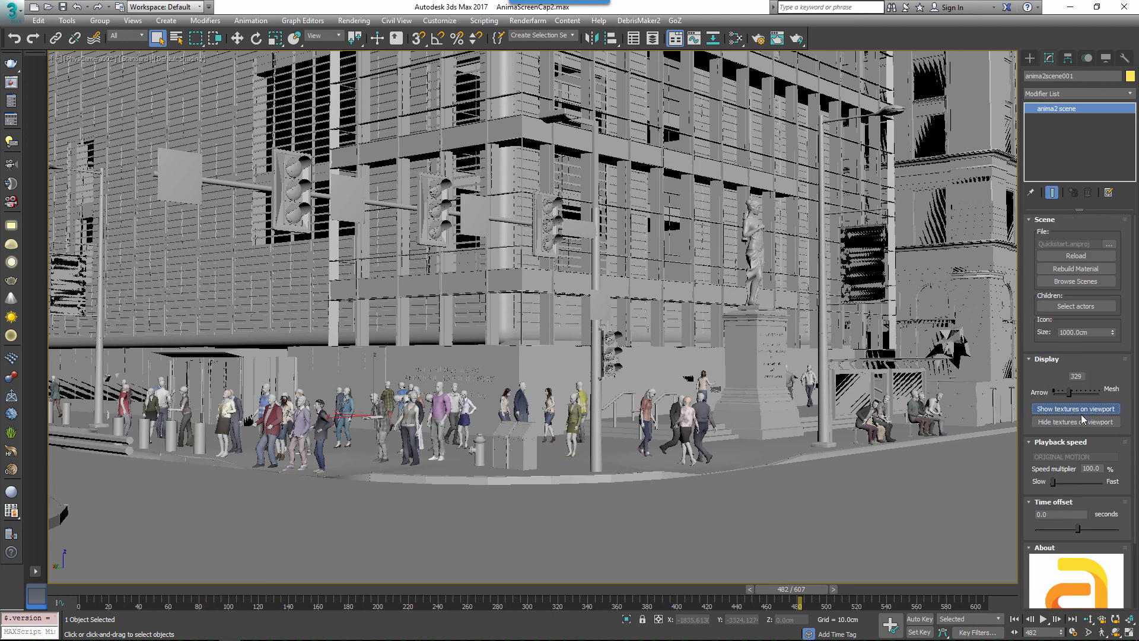
- Return to frame 0 and play the crowd animation in the viewport
{"action": "left_click", "coordinate": [72, 592]}
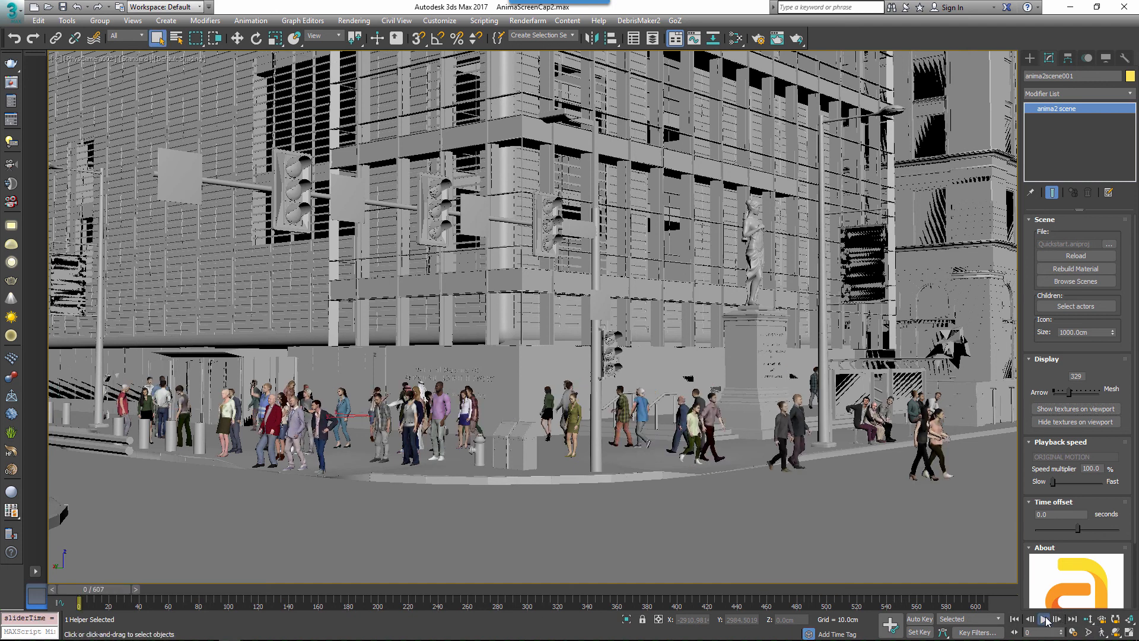
{"action": "left_click", "coordinate": [1048, 620]}
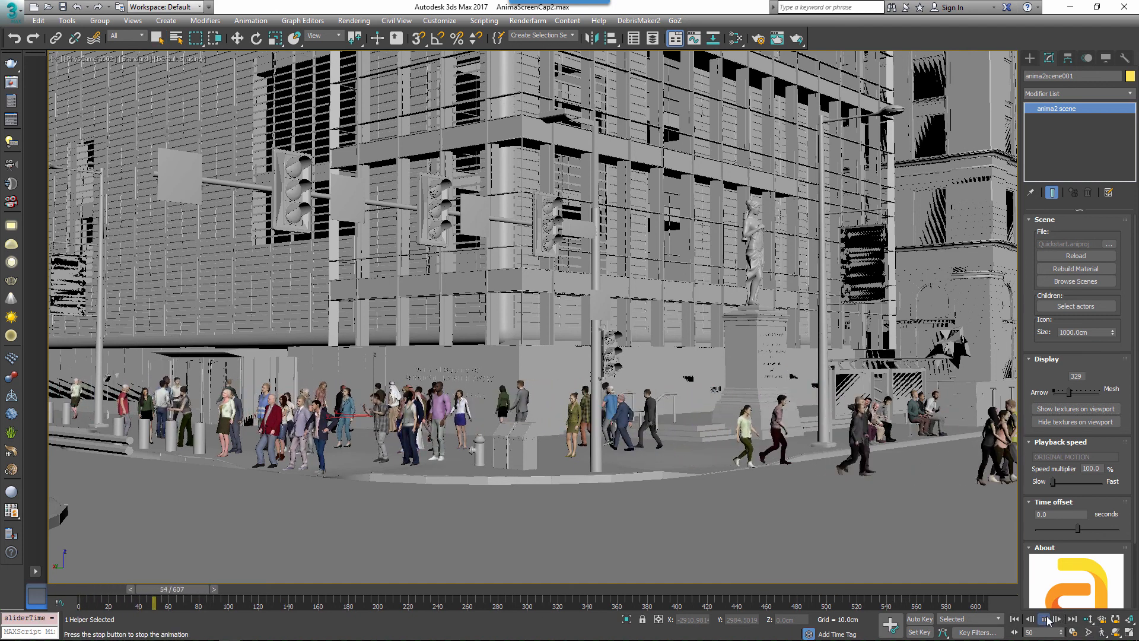